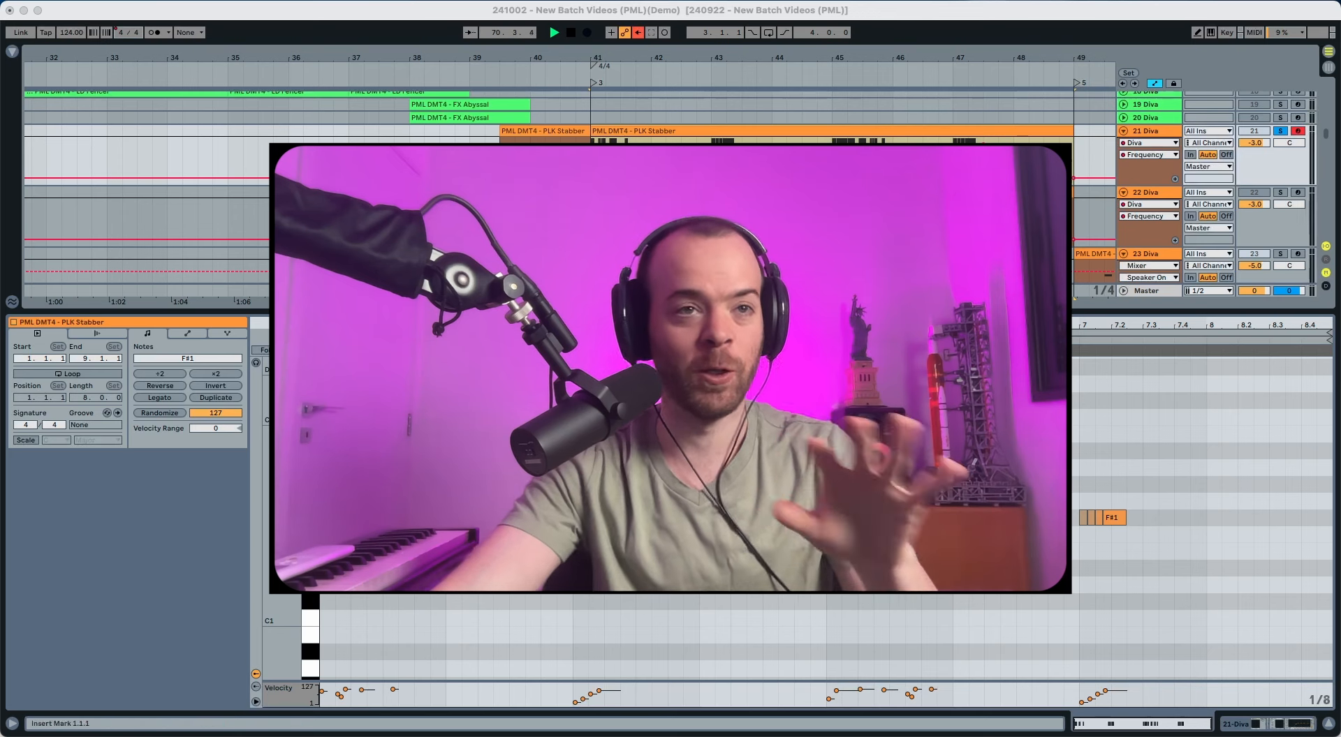
Play the PLK Stabber clip on the 21 Diva track and examine its notes, device chain and automation
left_click(628, 134)
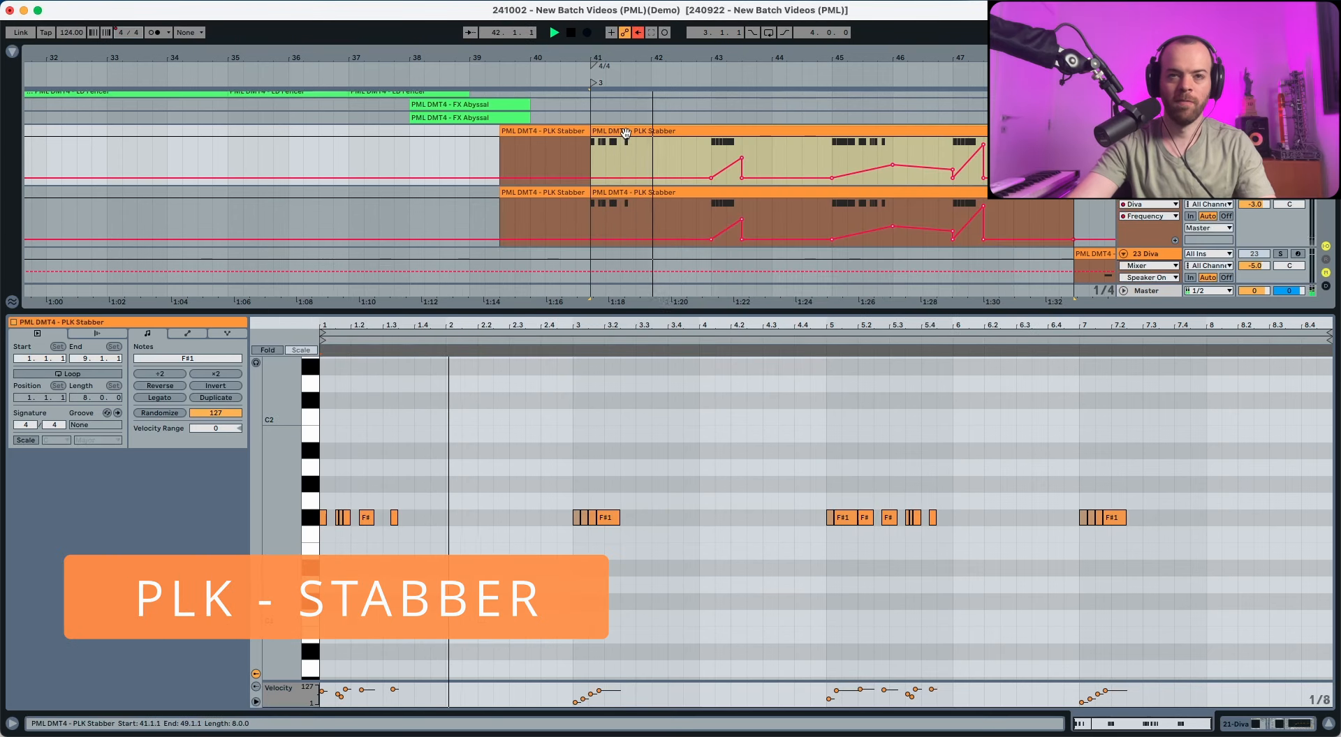
key("shift+Tab")
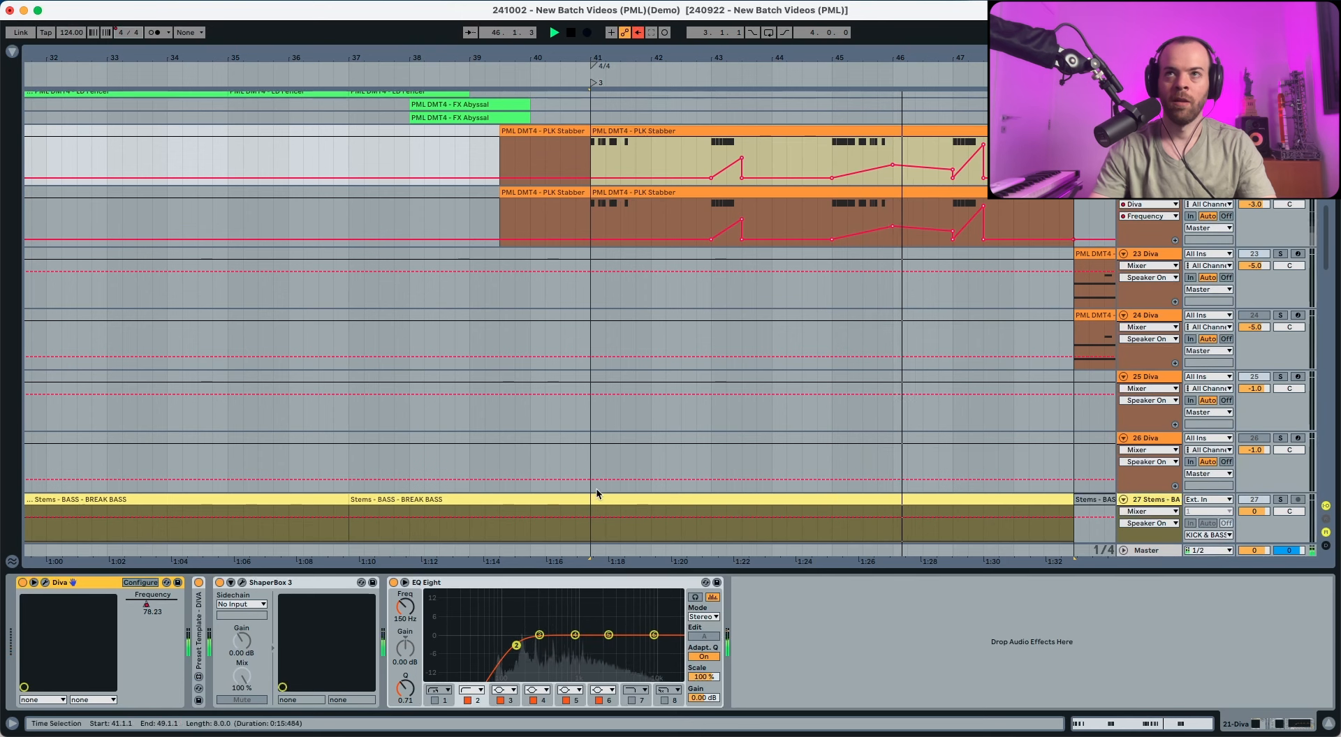
key("space")
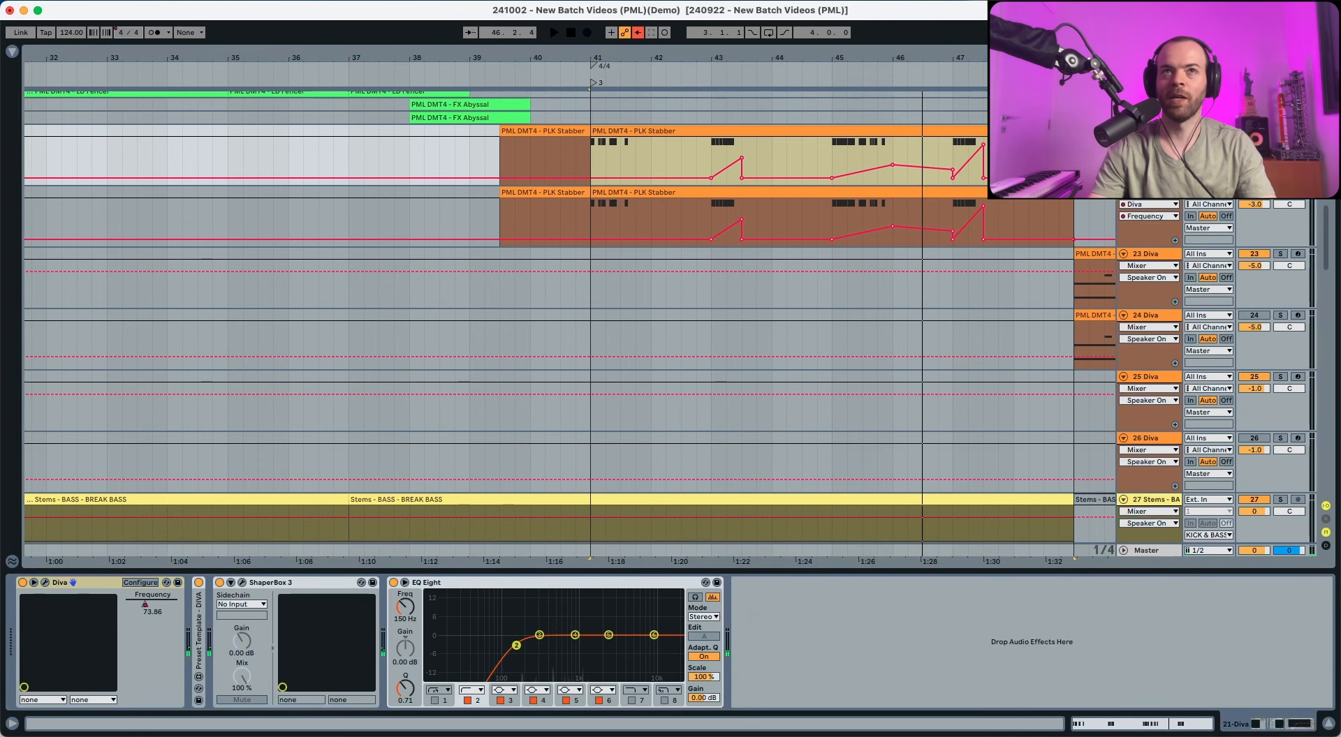
key("space")
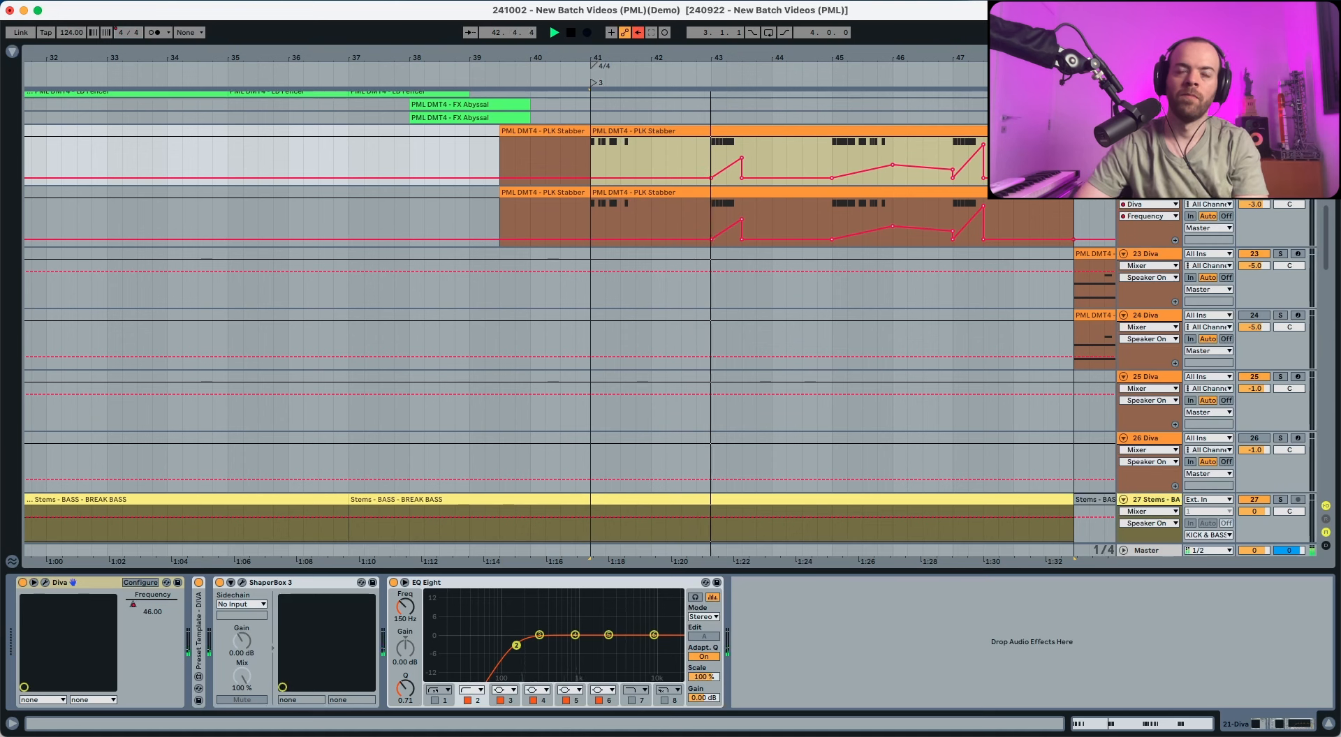
scroll(885, 189, "right", 10)
scroll(885, 192, "up", 5)
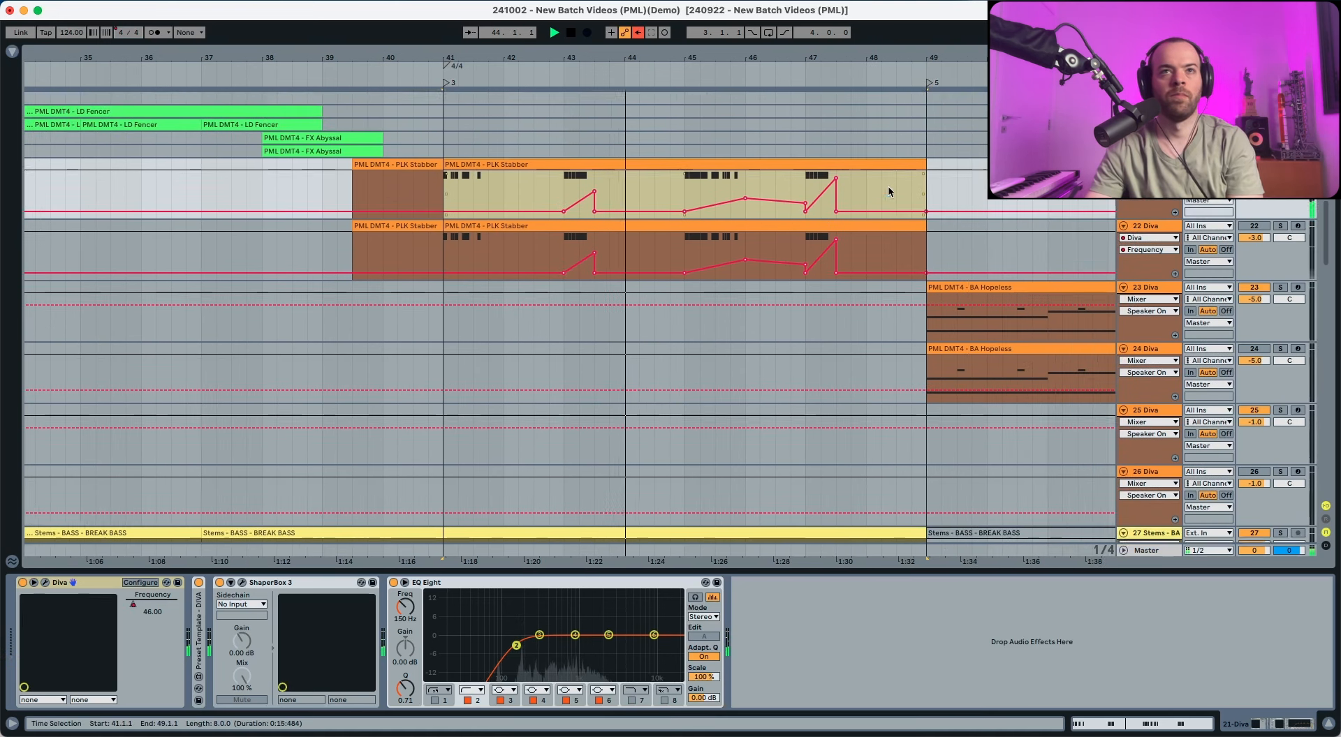
scroll(884, 197, "up", 3)
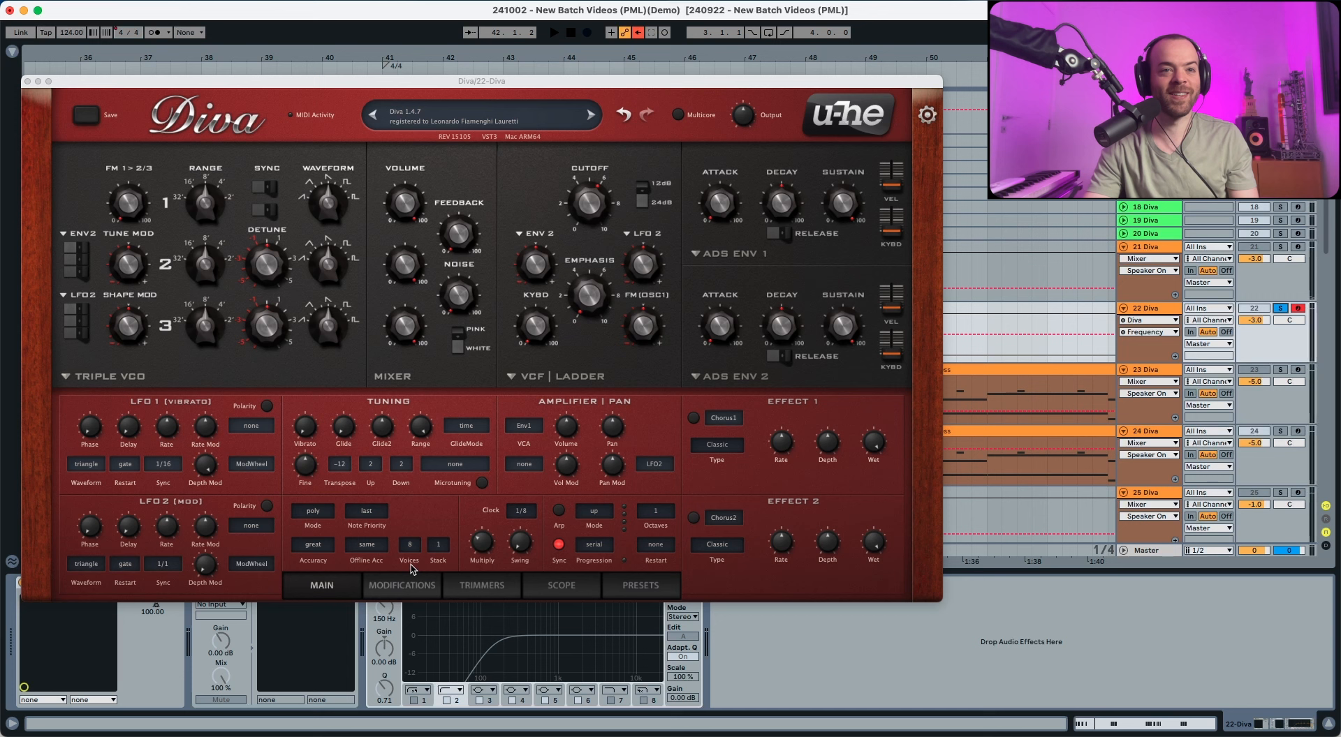
Set Diva's voices to 4 and its stack to 2 on track 22, and audition the result
left_click(414, 544)
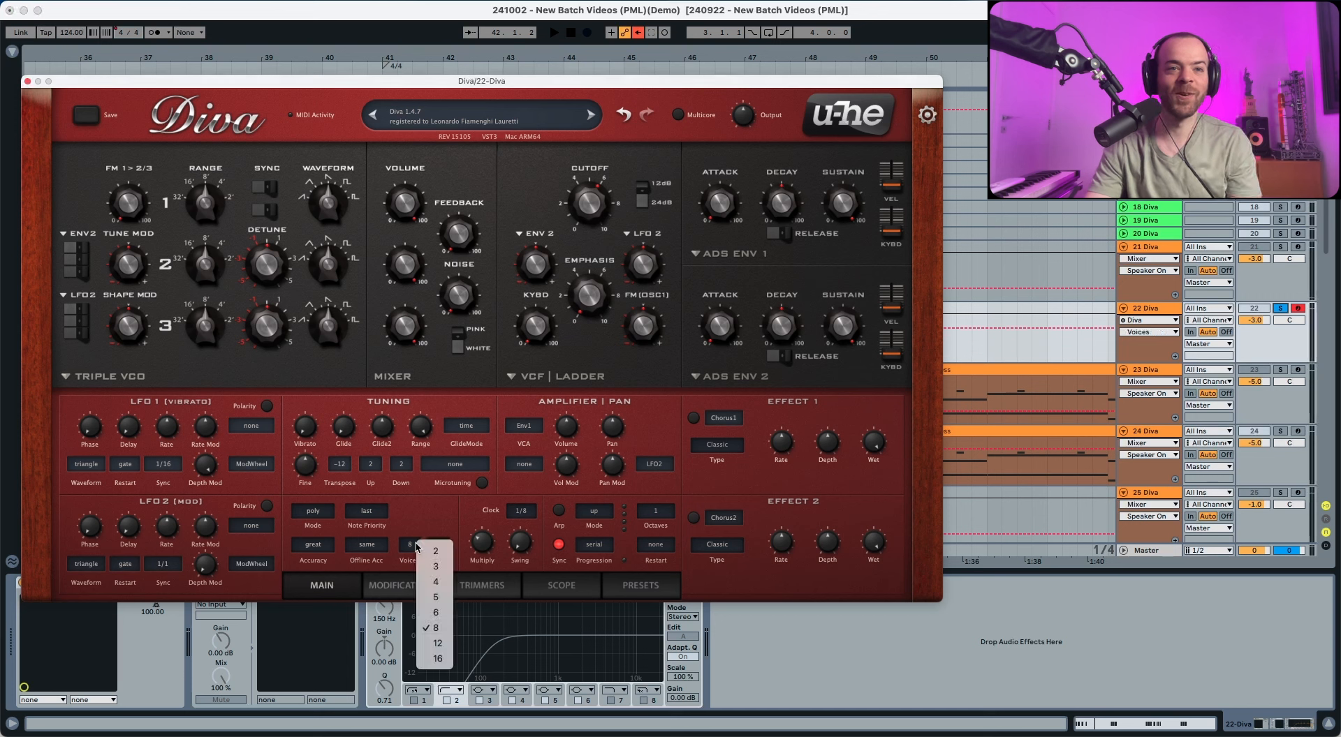
left_click(436, 583)
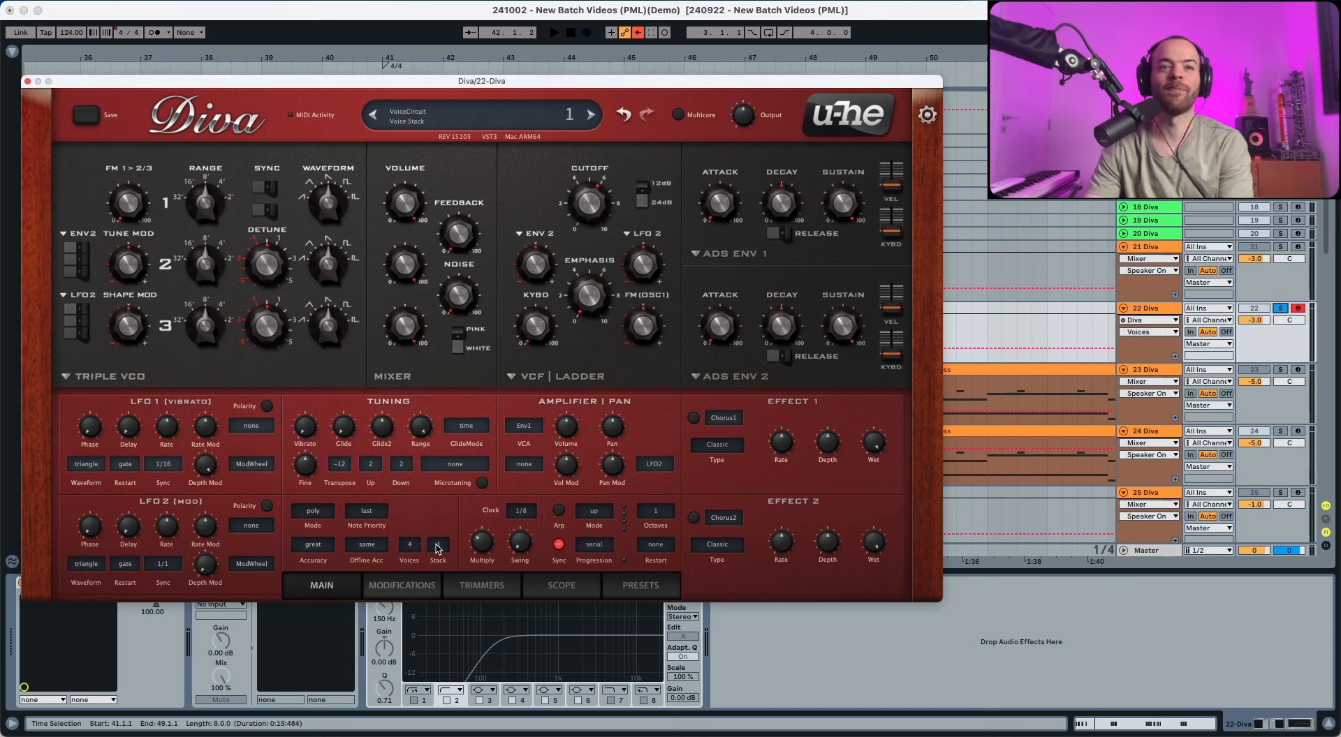
left_click(437, 546)
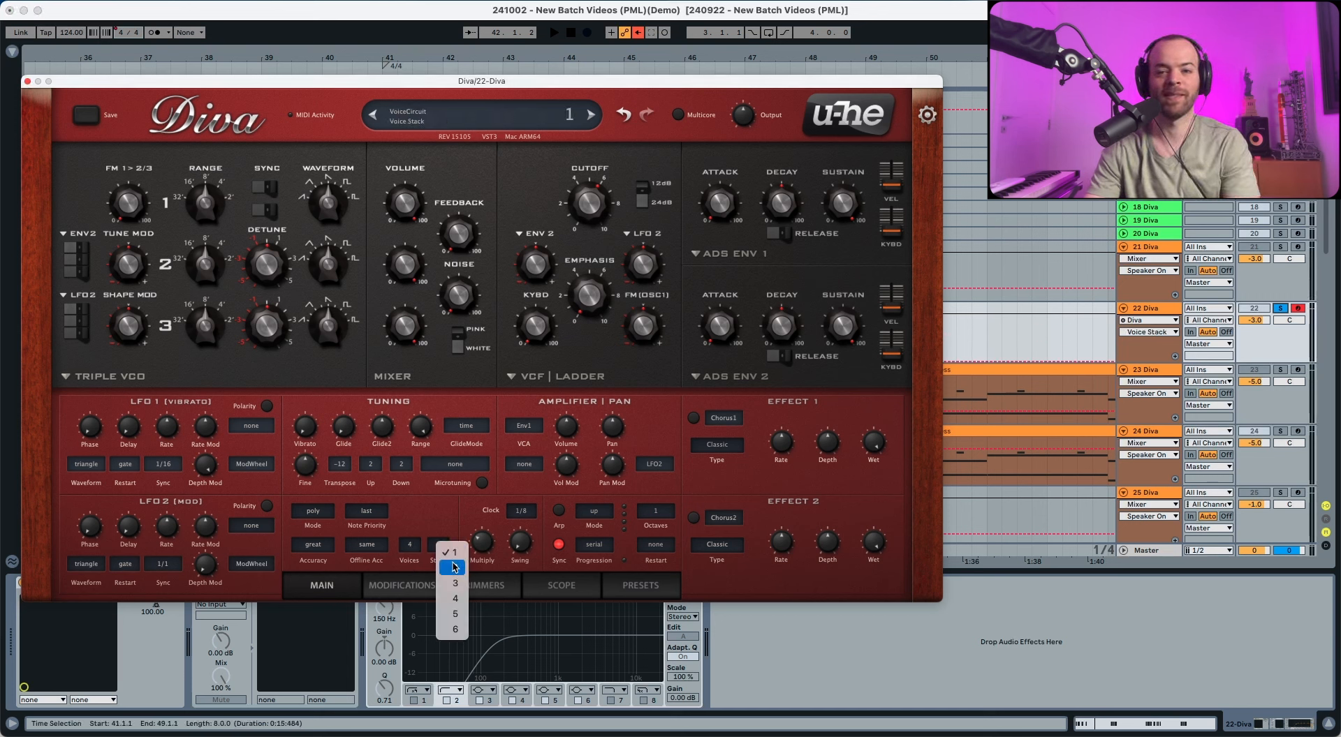
left_click(455, 568)
key("space")
key("space")
Switch the oscillator module to Dual VCO and reset the tuning transpose to 0
left_click(66, 376)
left_click(82, 399)
double_click(340, 465)
Turn on the noise of VCO 1 and audition the sound
left_click(238, 227)
key("space")
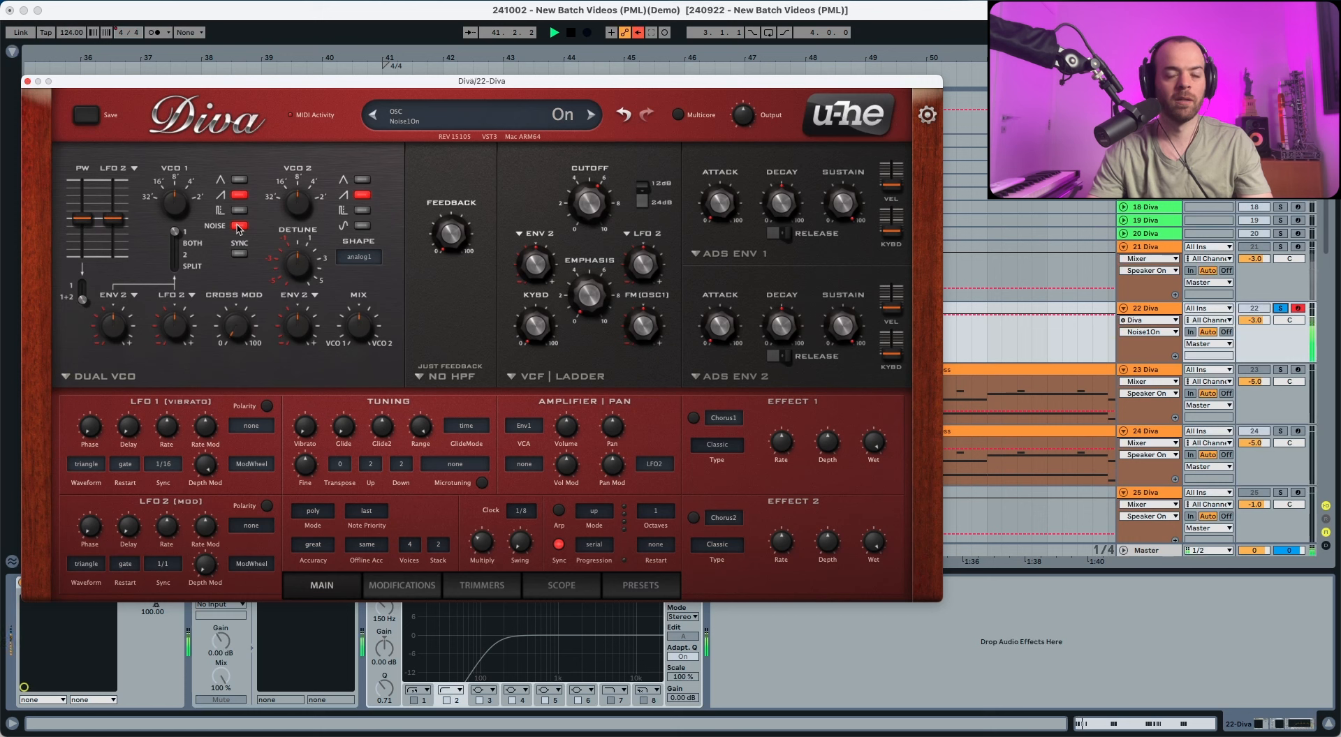
key("space")
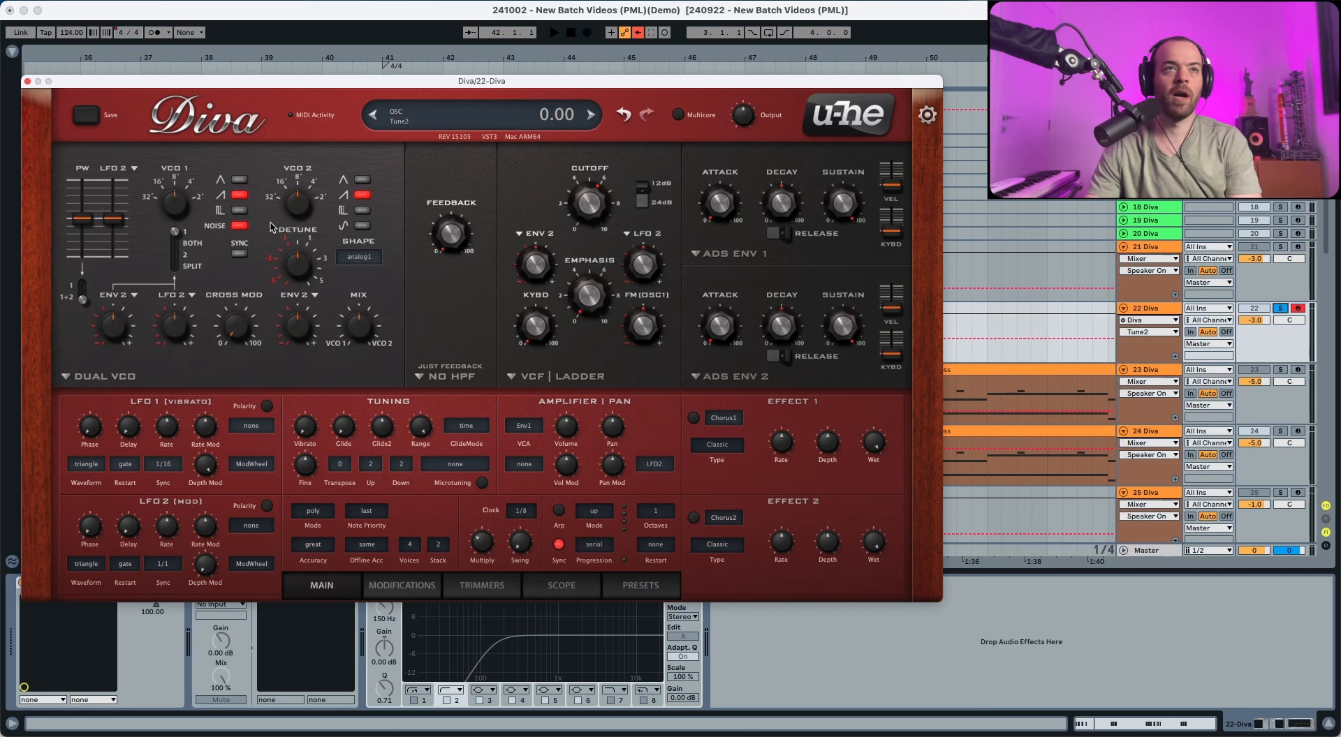
Raise the VCO 2 tuning to 12.00 and audition the sound
left_click(296, 212)
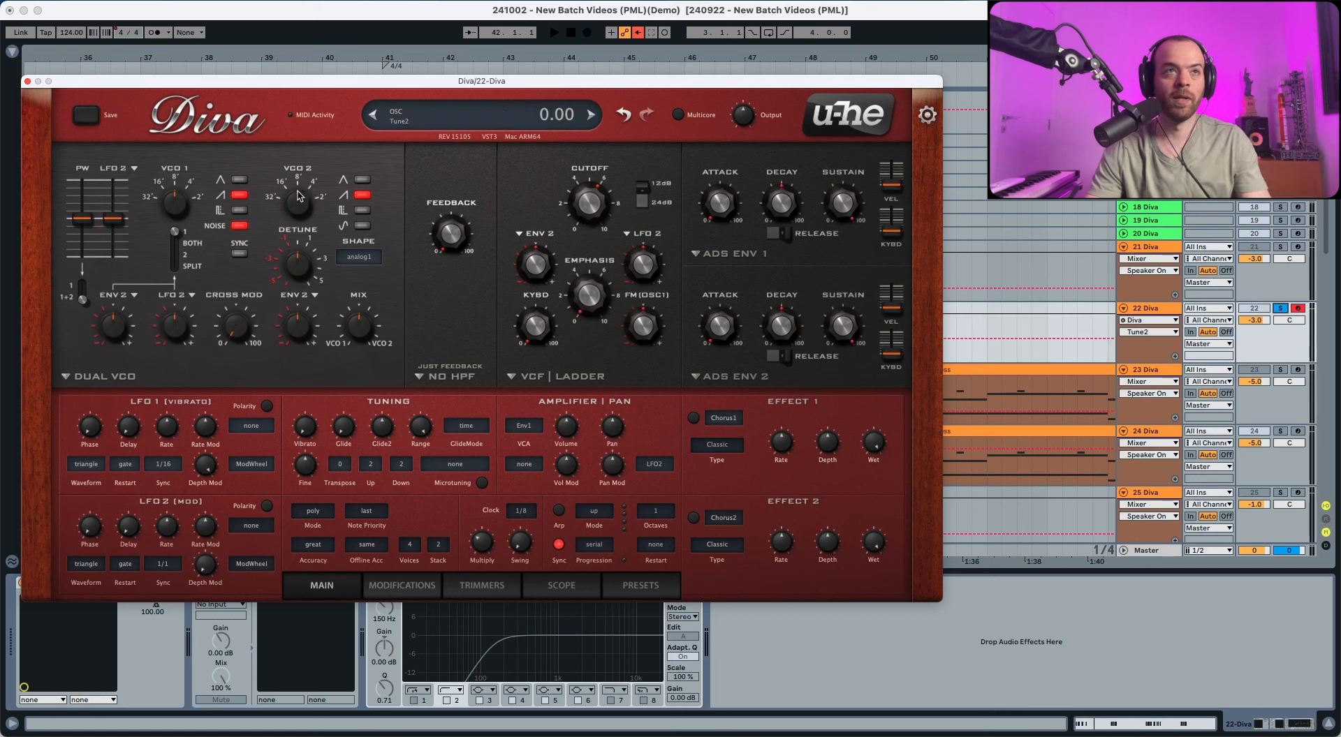
left_click_drag(299, 171, 302, 155)
key("space")
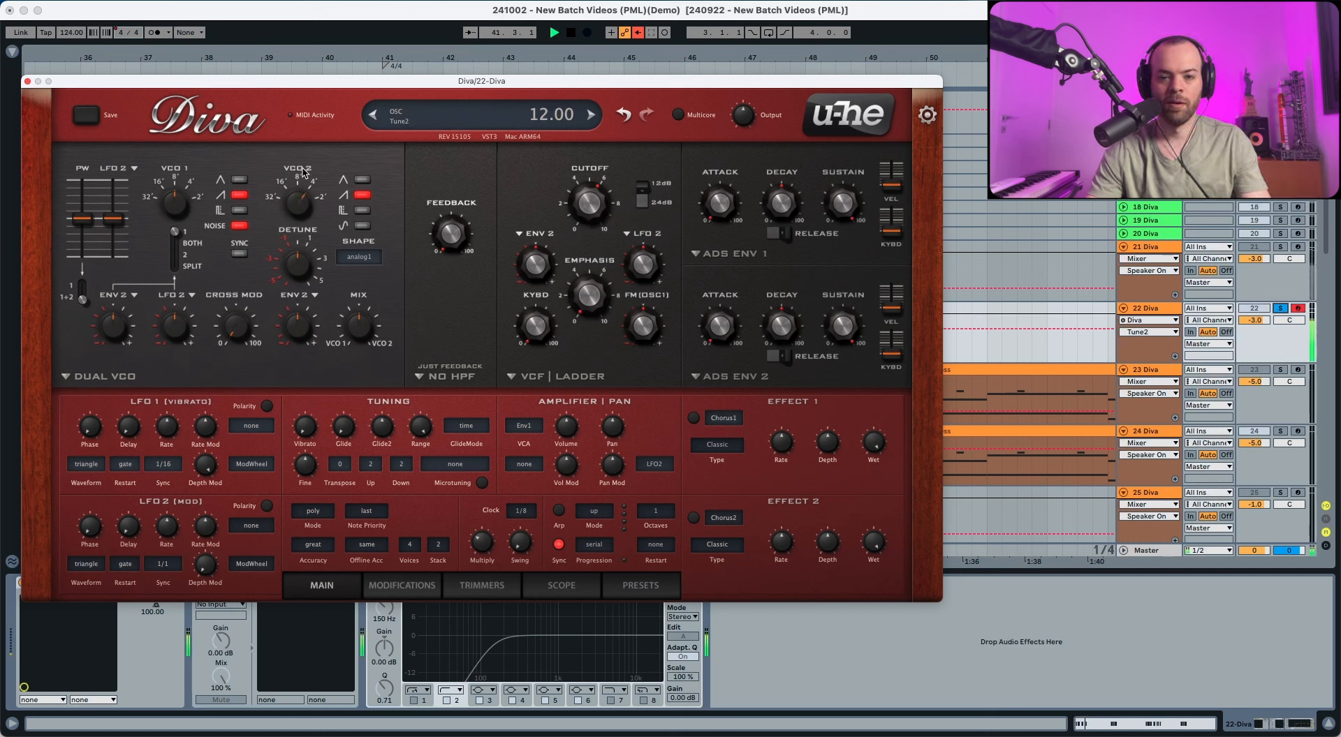
key("space")
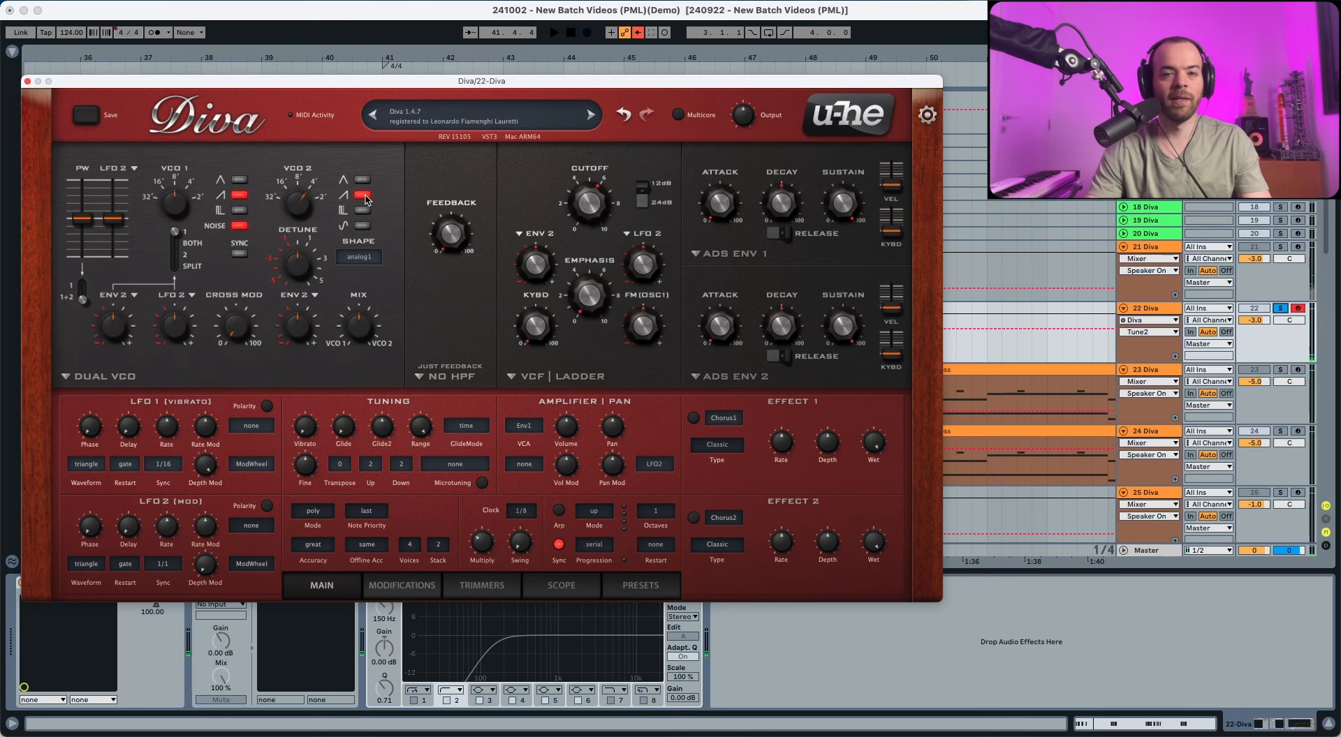
Set the oscillator shape model to analog2 and audition the sound
left_click(358, 257)
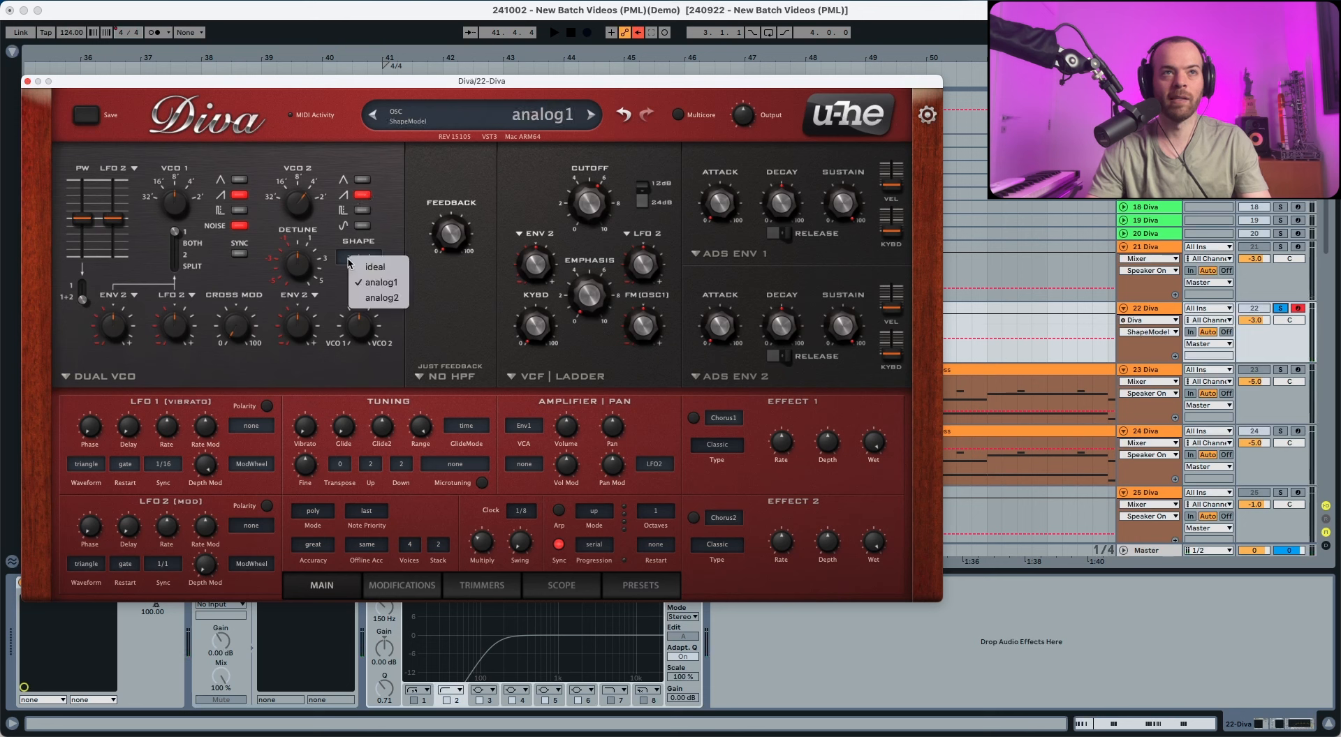
left_click(378, 298)
key("space")
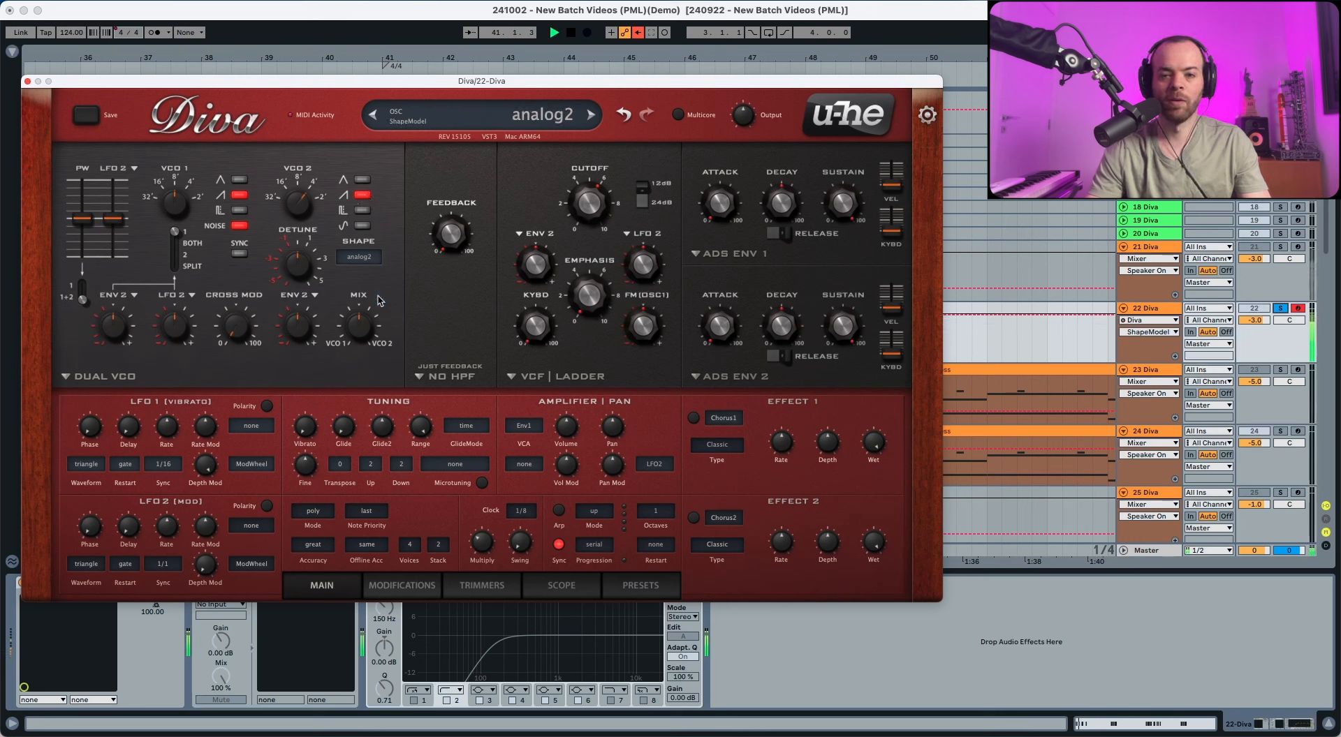
key("space")
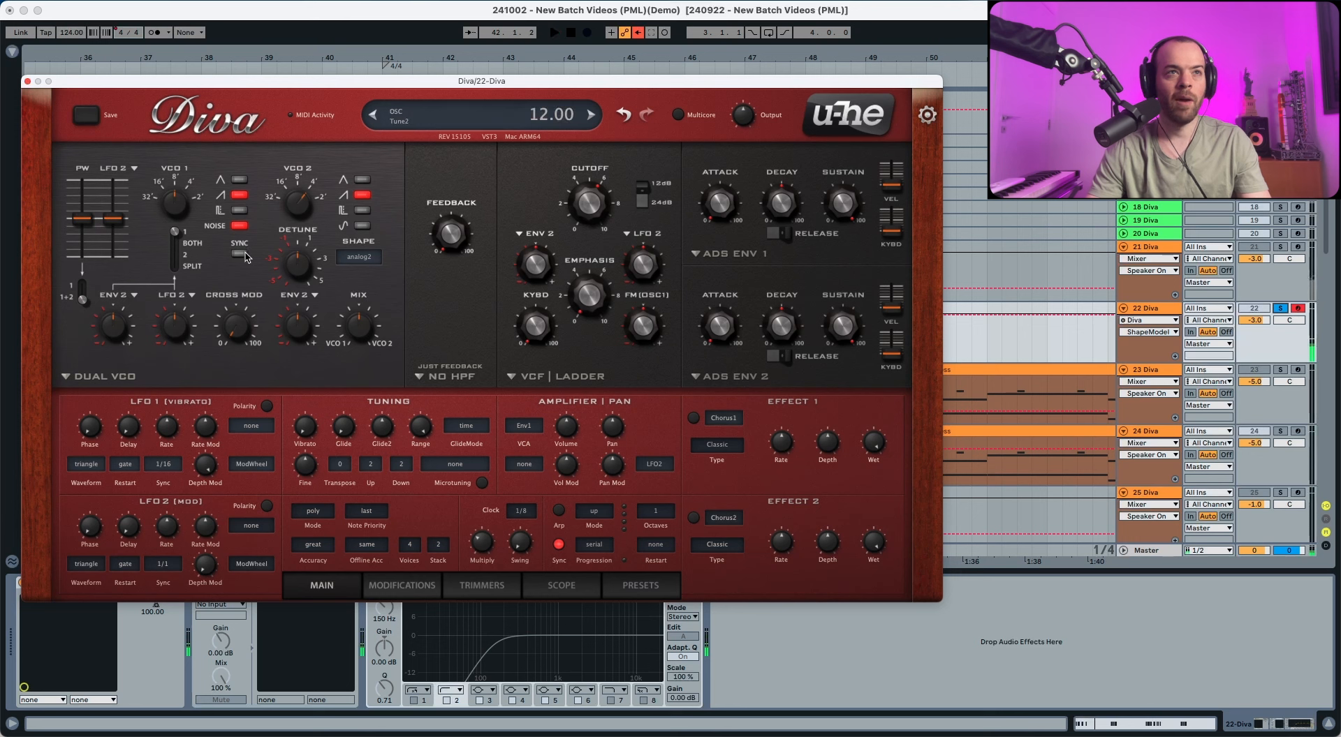
Turn on oscillator sync and audition the sound
left_click(238, 254)
key("space")
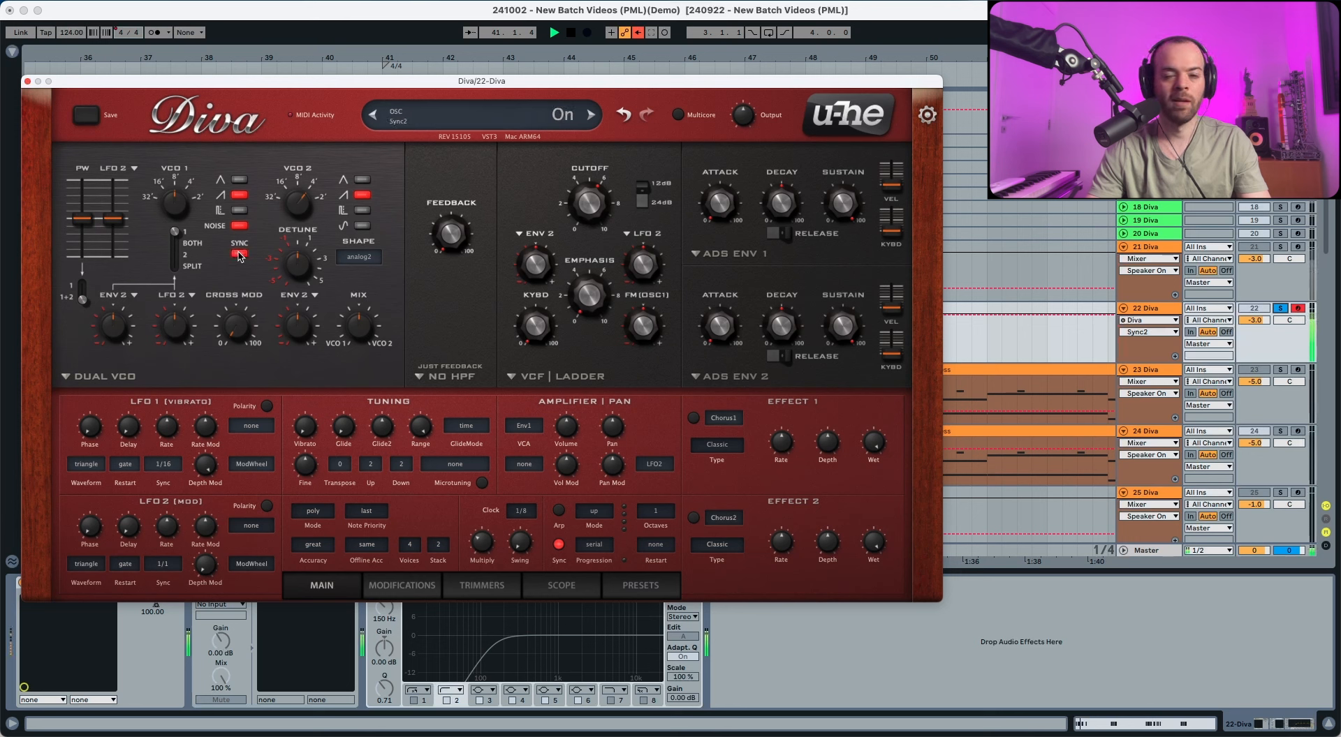
key("space")
Raise the oscillators' cross modulation to 24.50 during playback and audition it
left_click(236, 330)
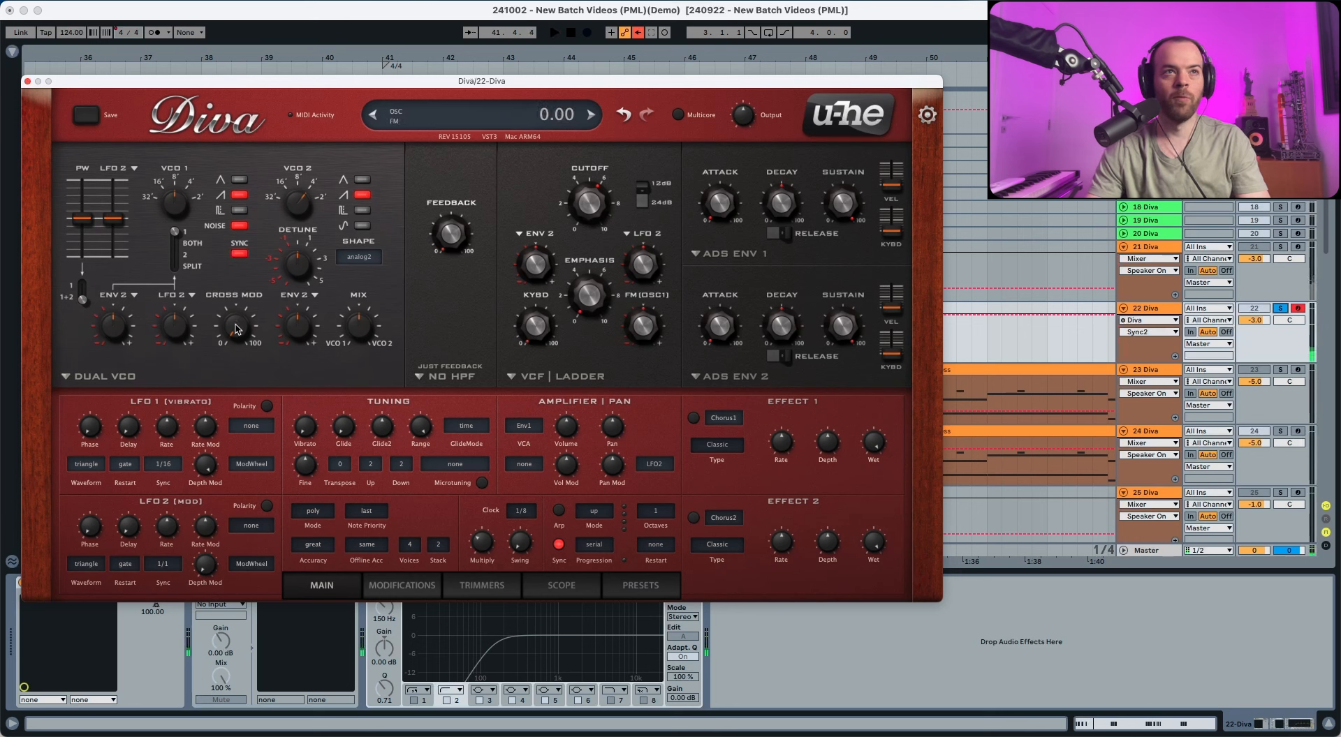
key("space")
left_click_drag(236, 330, 238, 291)
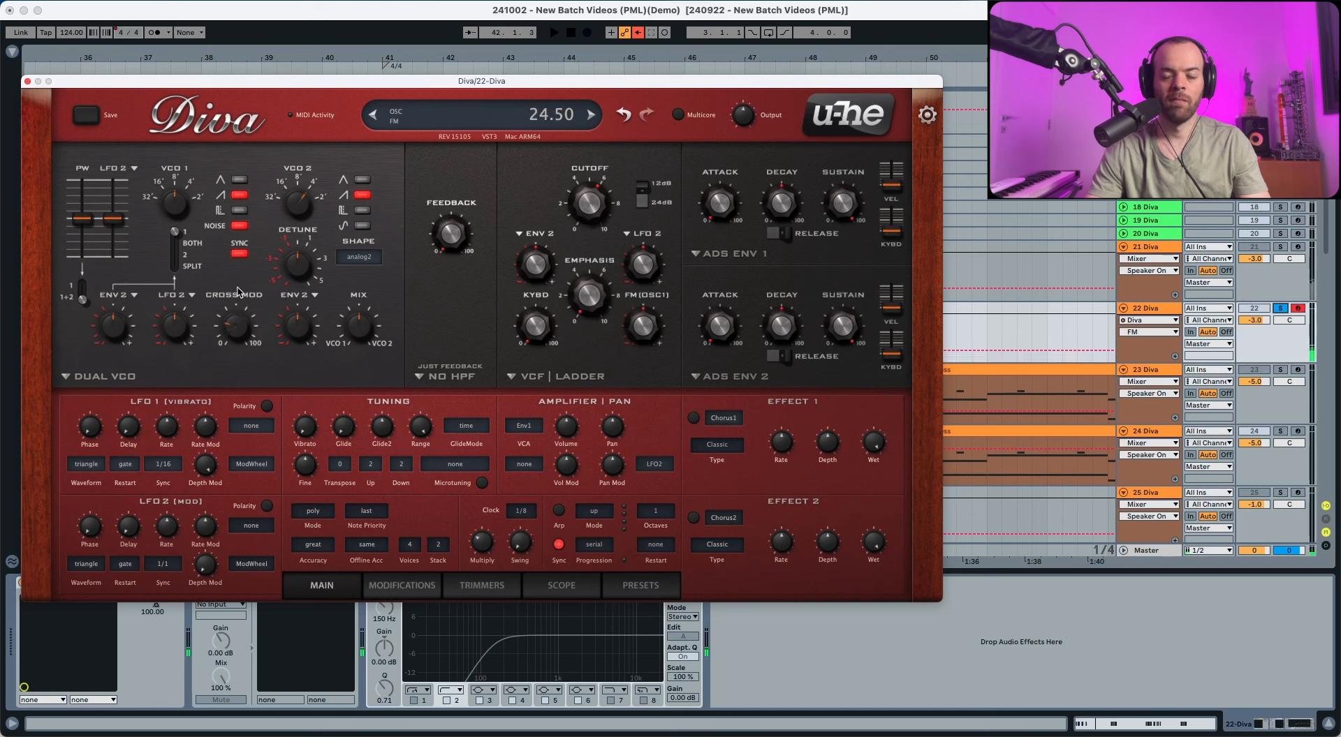
key("space")
key("space")
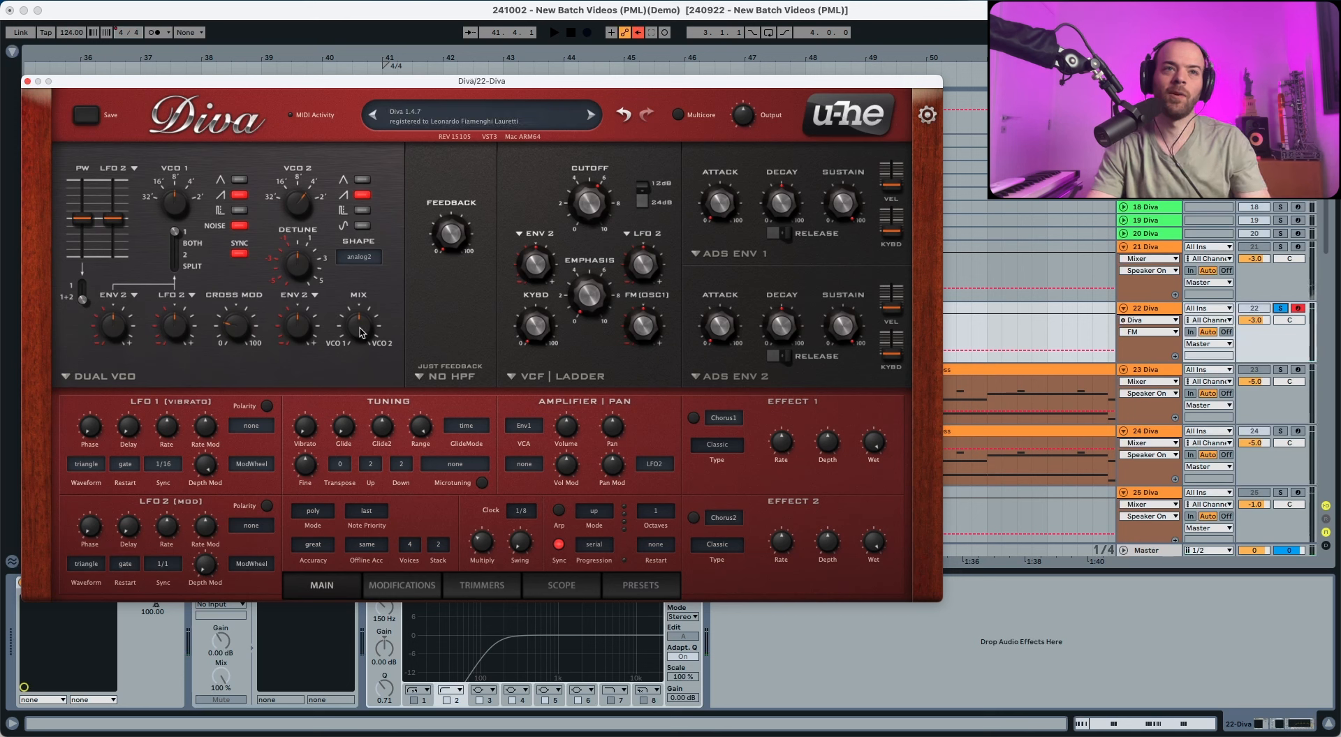
Shift the oscillator mix toward VCO 2 at 68.00 and audition the balance
left_click_drag(362, 329, 361, 305)
key("space")
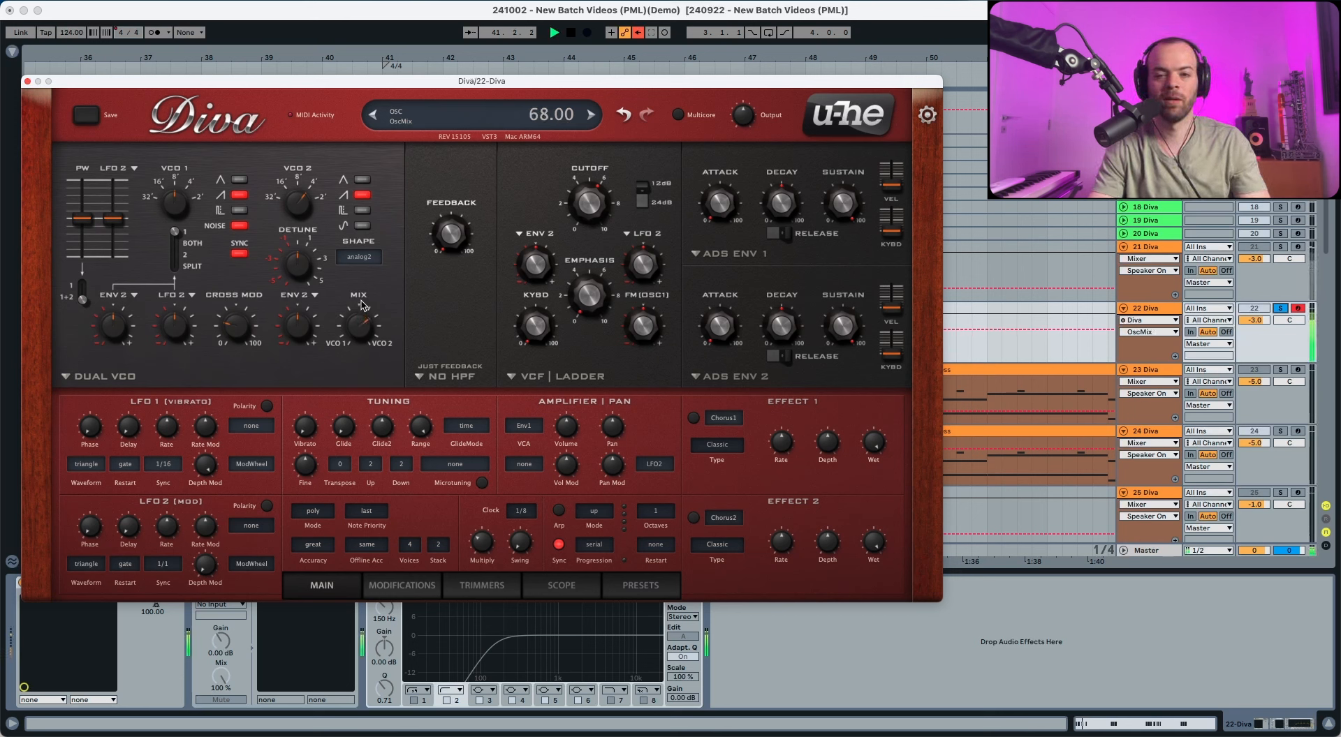
key("space")
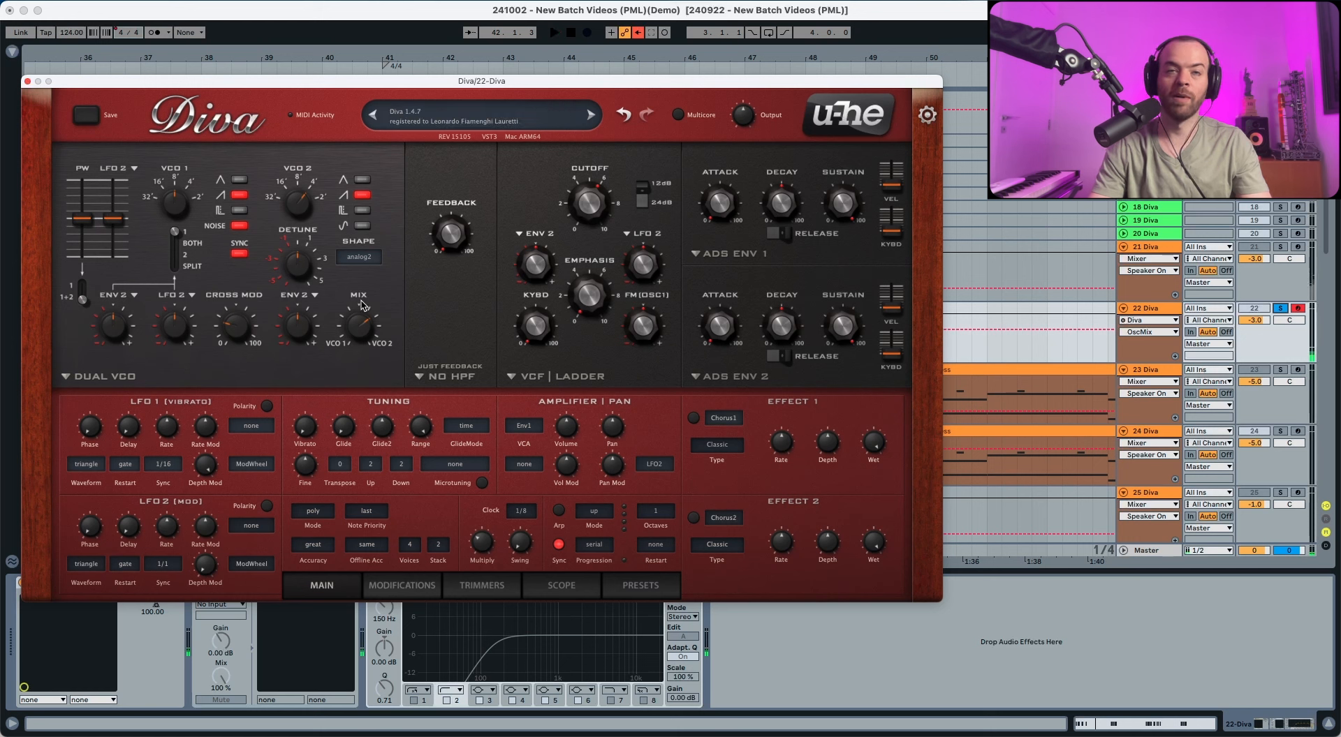
mouse_move(364, 318)
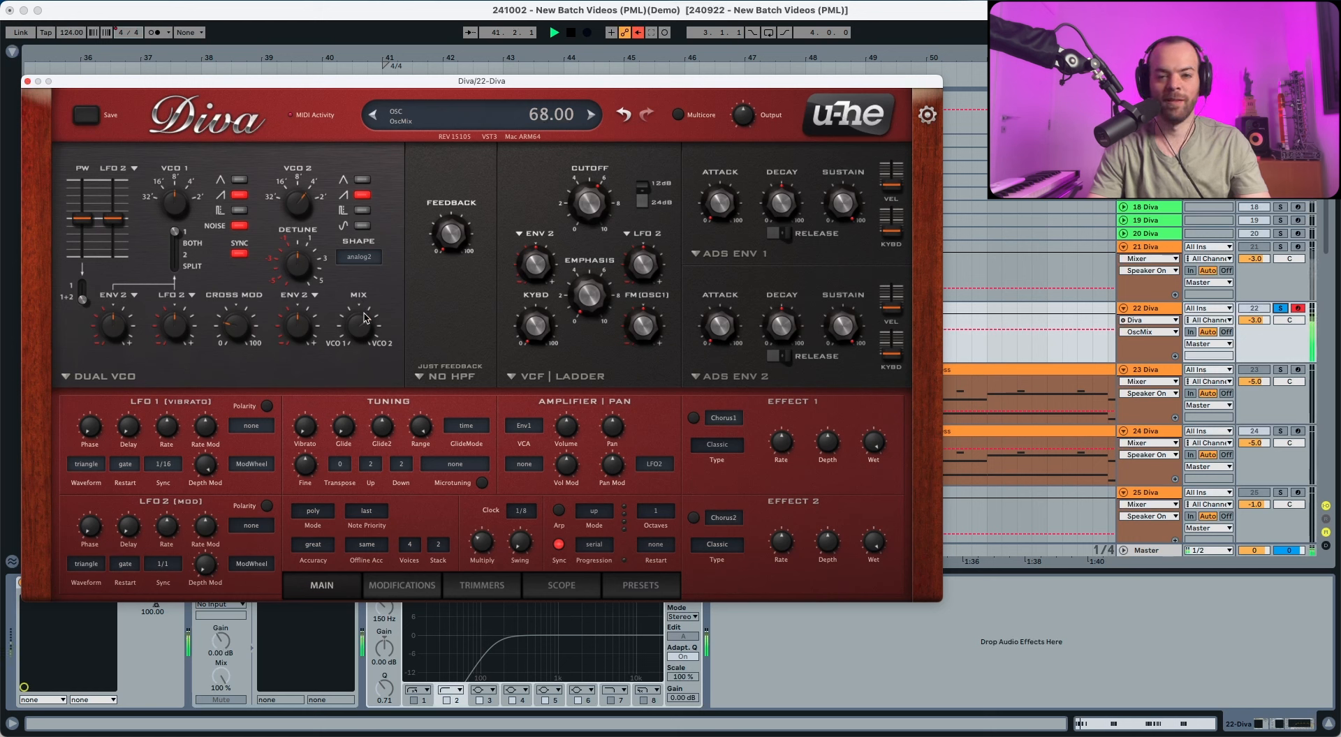
key("space")
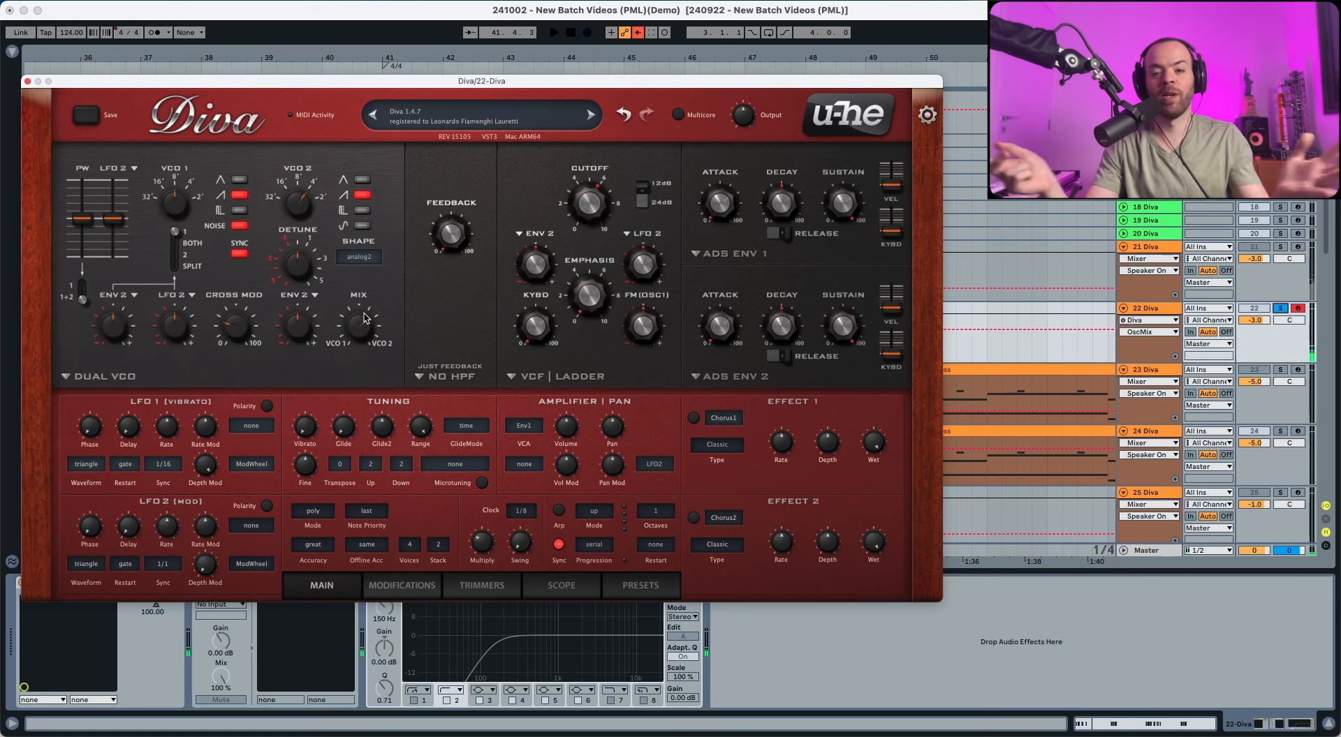
Raise the feedback amount to 28.50 and audition the sound
mouse_move(456, 380)
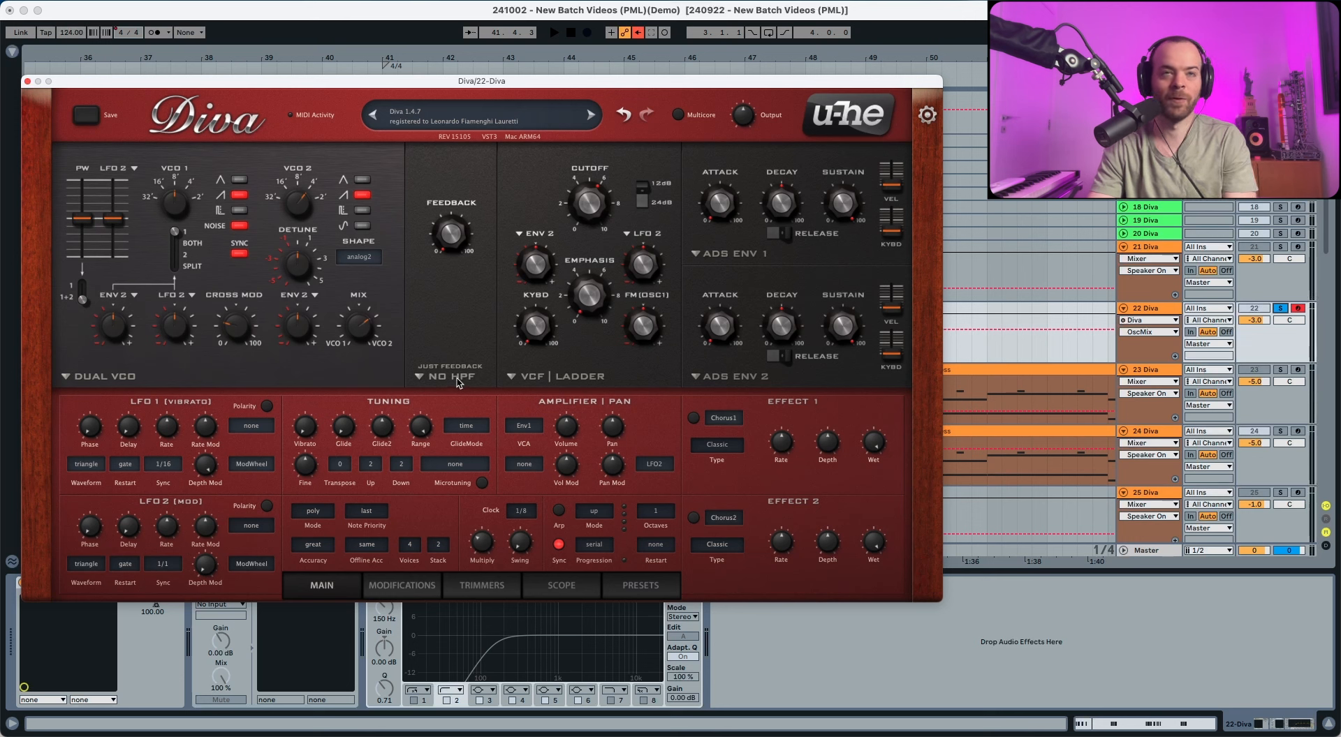
mouse_move(444, 243)
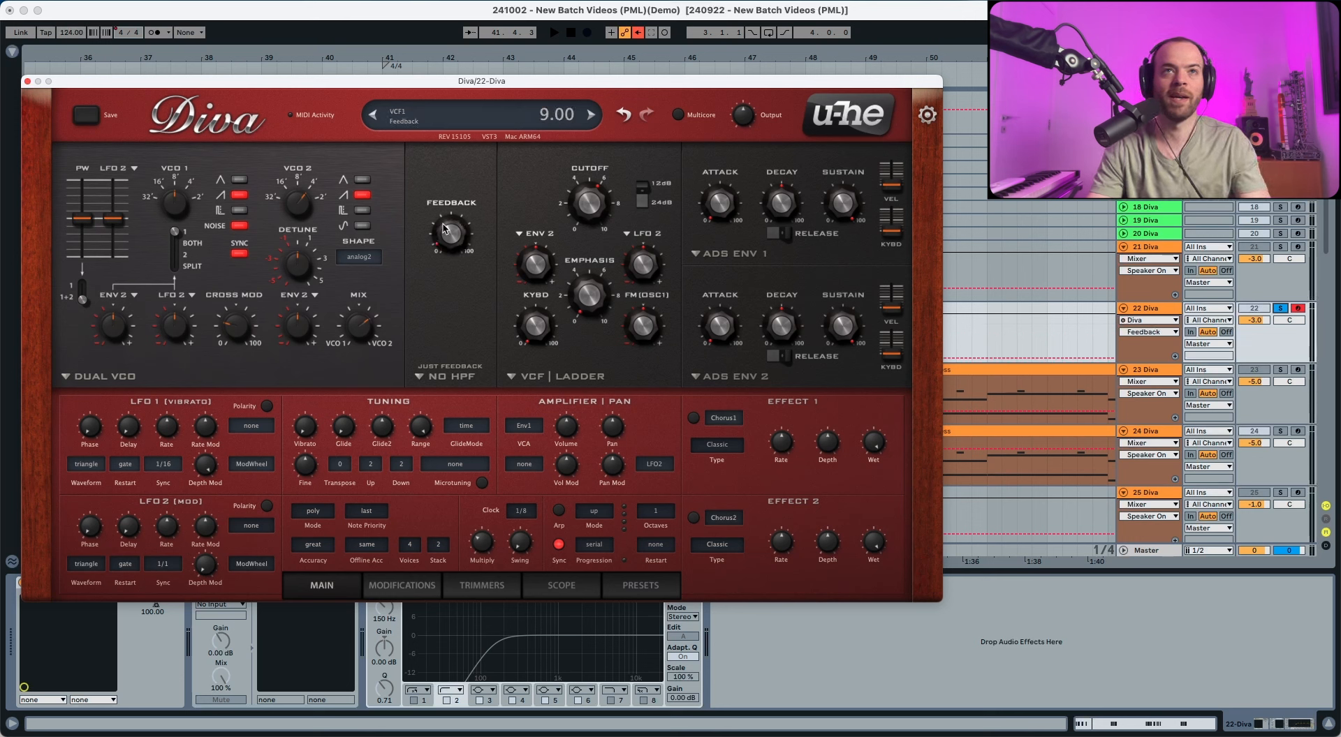
left_click_drag(444, 243, 446, 198)
key("space")
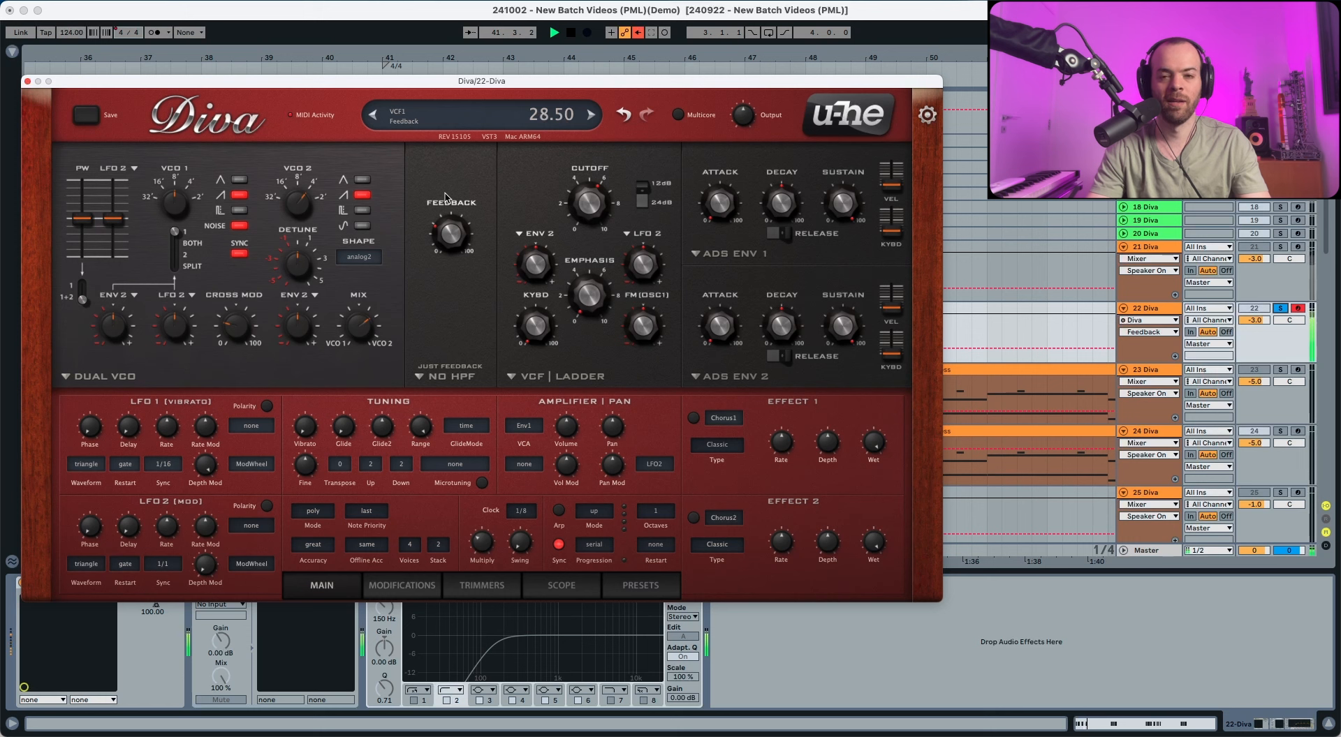
key("space")
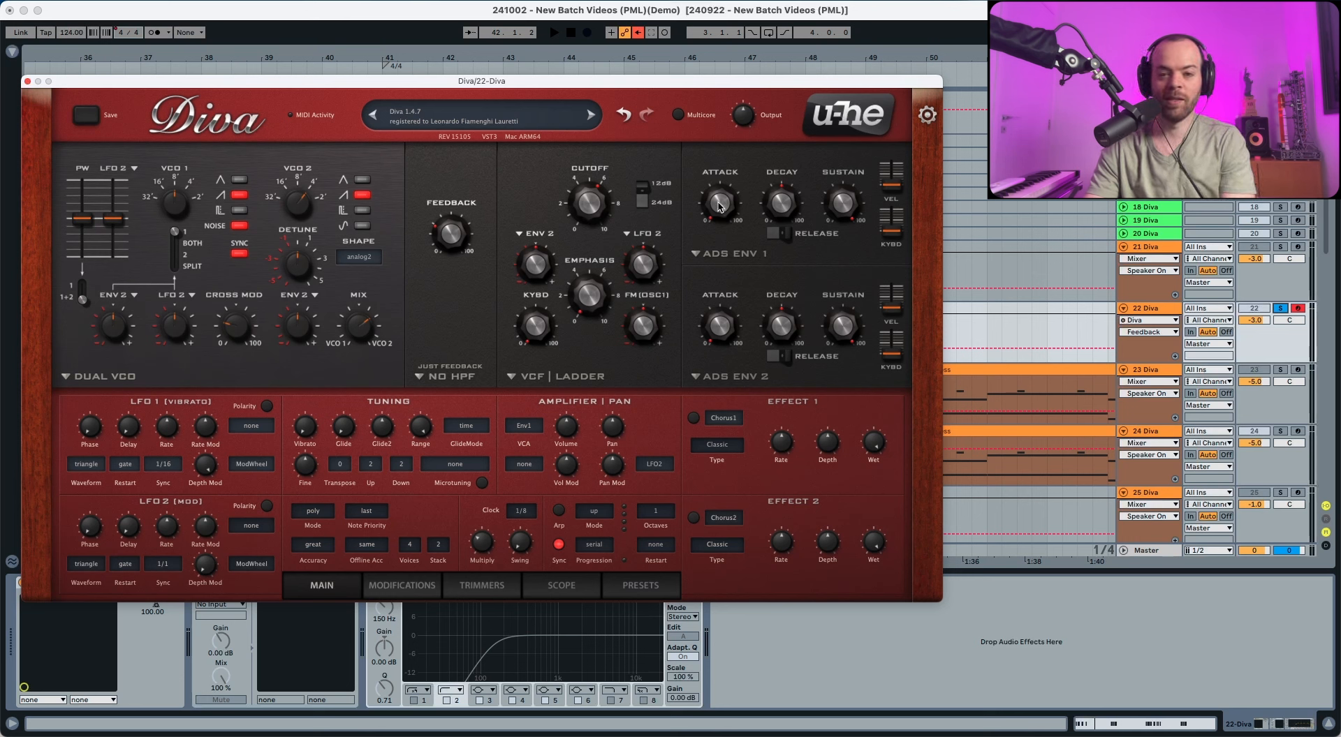
Set the attack of envelope 1 to 1.00 and shorten its decay during playback
left_click_drag(721, 211, 720, 205)
key("space")
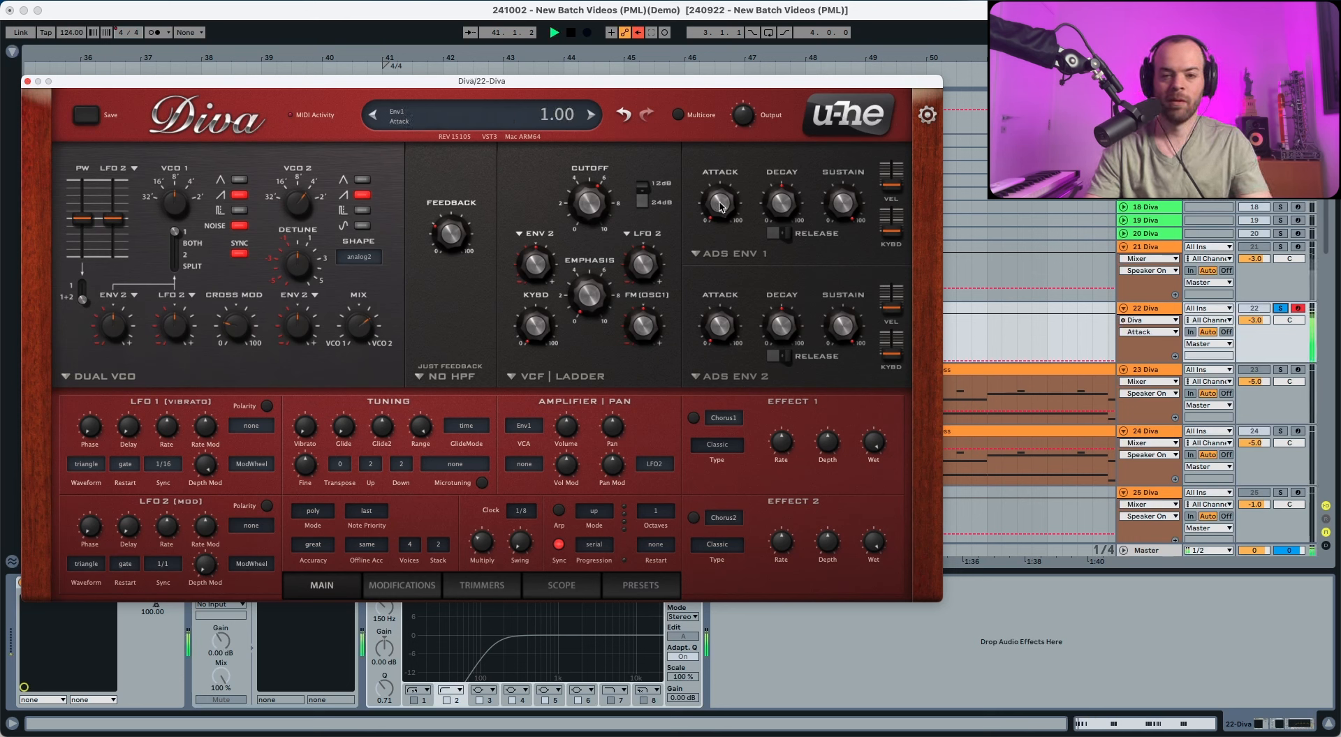
left_click_drag(774, 206, 772, 245)
key("space")
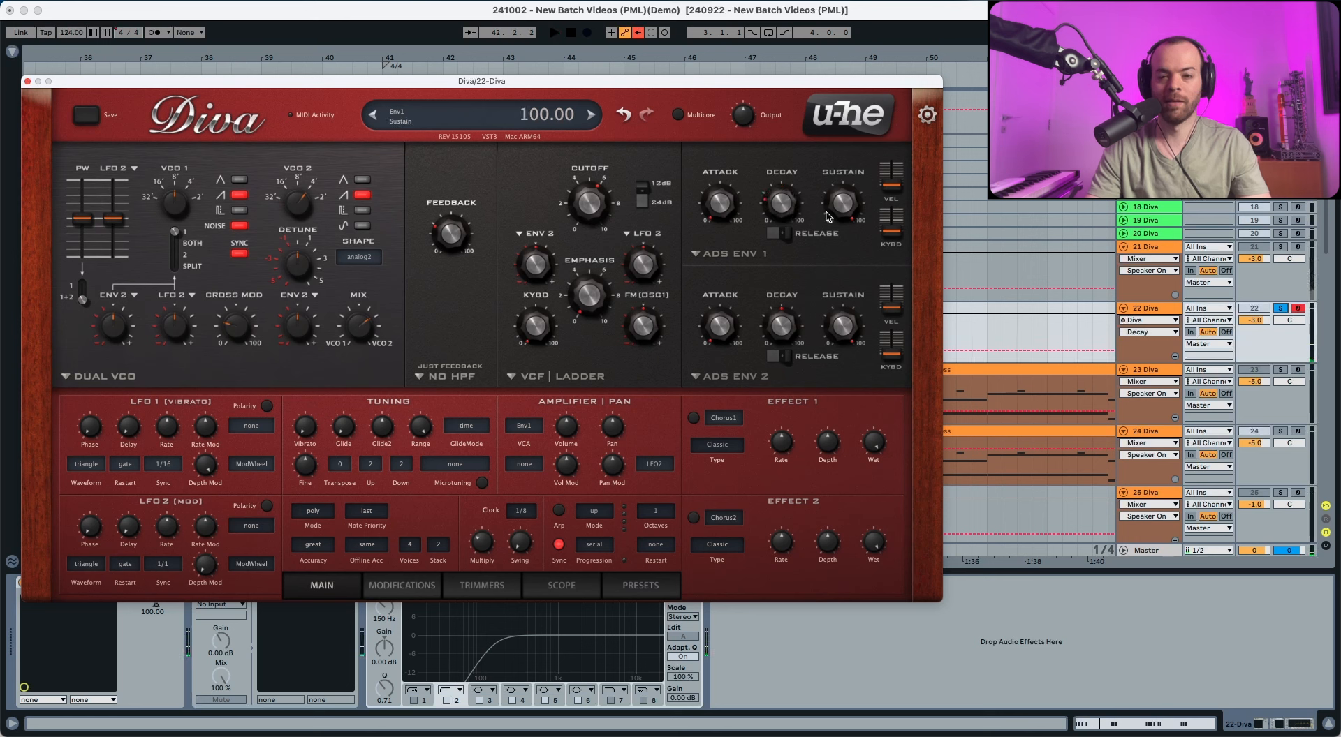
Lower the sustain of envelope 1 to 10.00 during playback
key("space")
left_click_drag(836, 209, 834, 343)
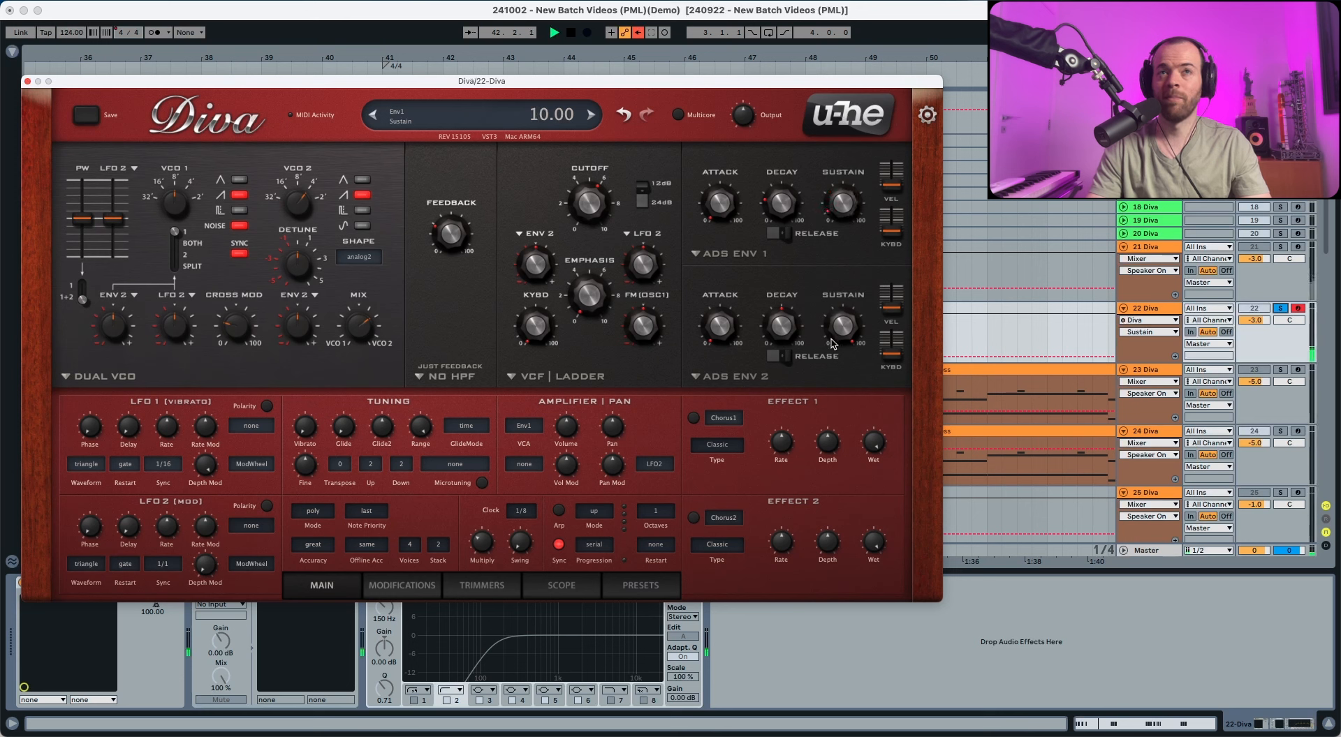
key("space")
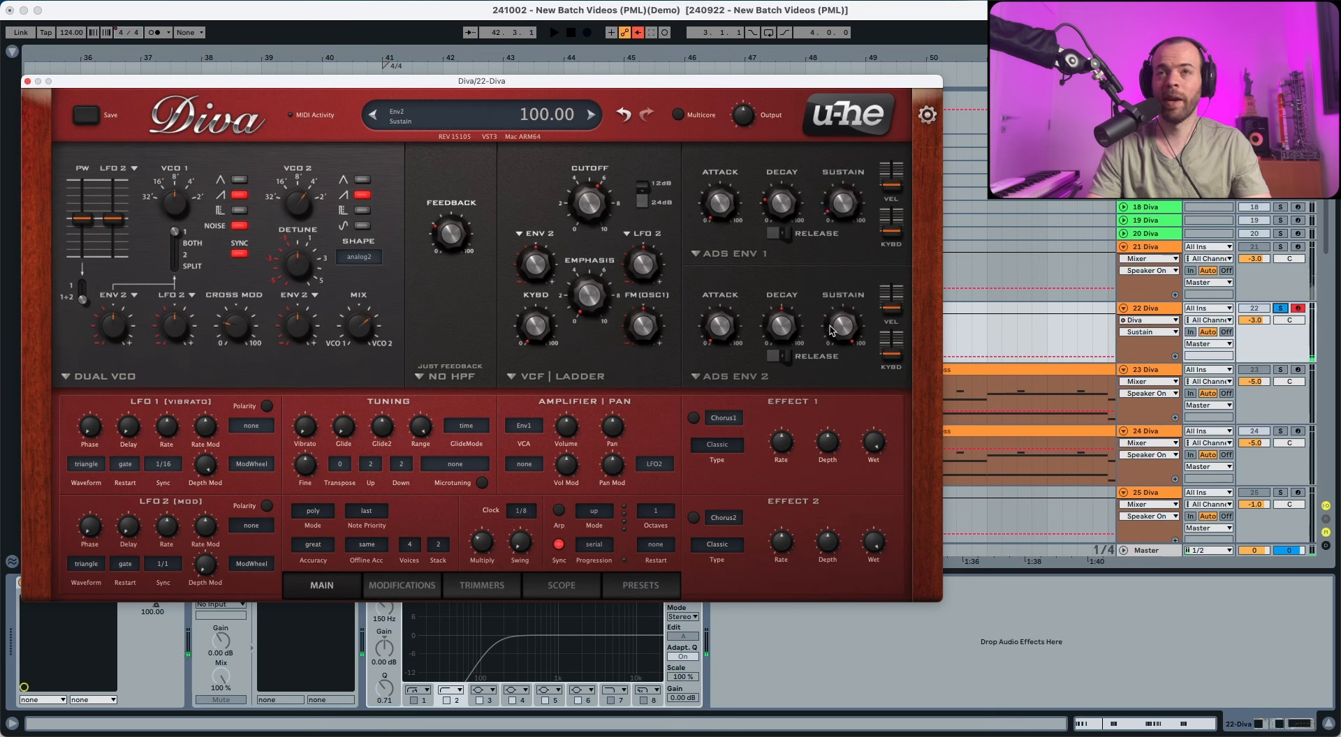
Toggle the release switch of envelope 1 and audition the sound
left_click(785, 239)
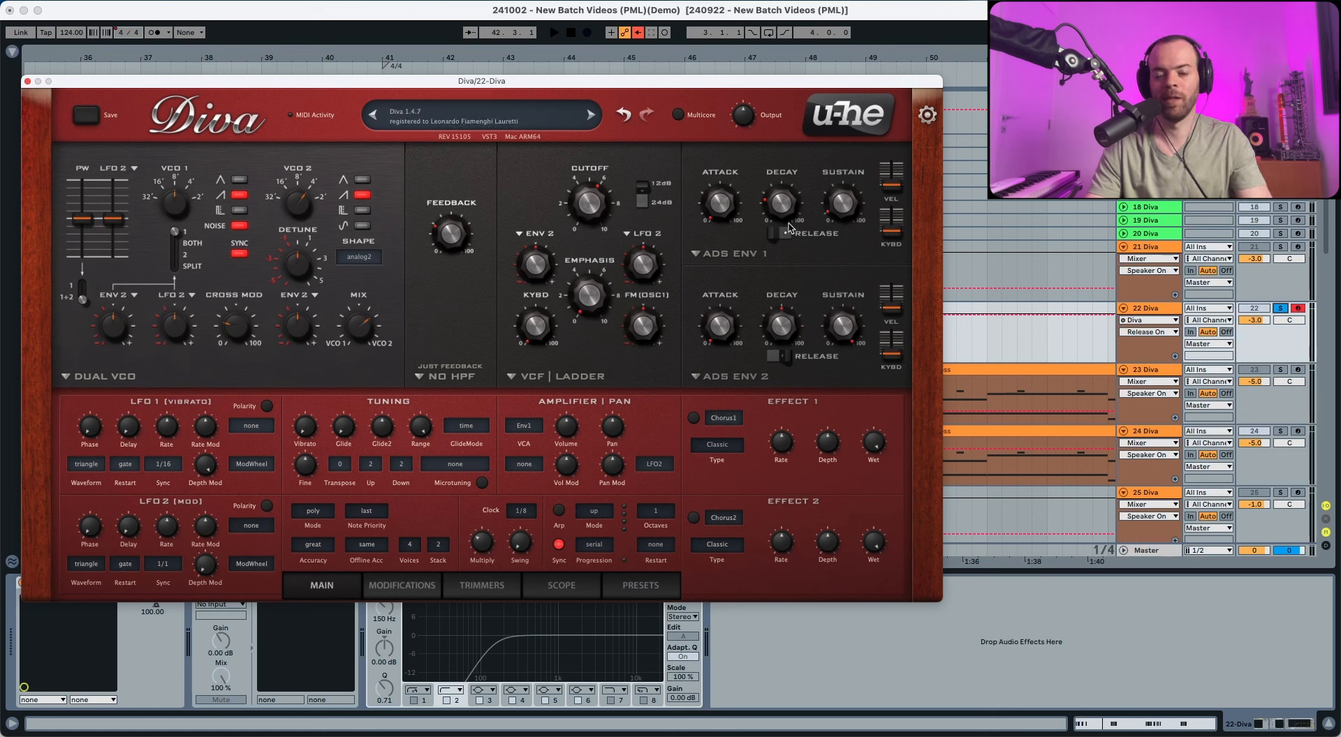
key("space")
key("space")
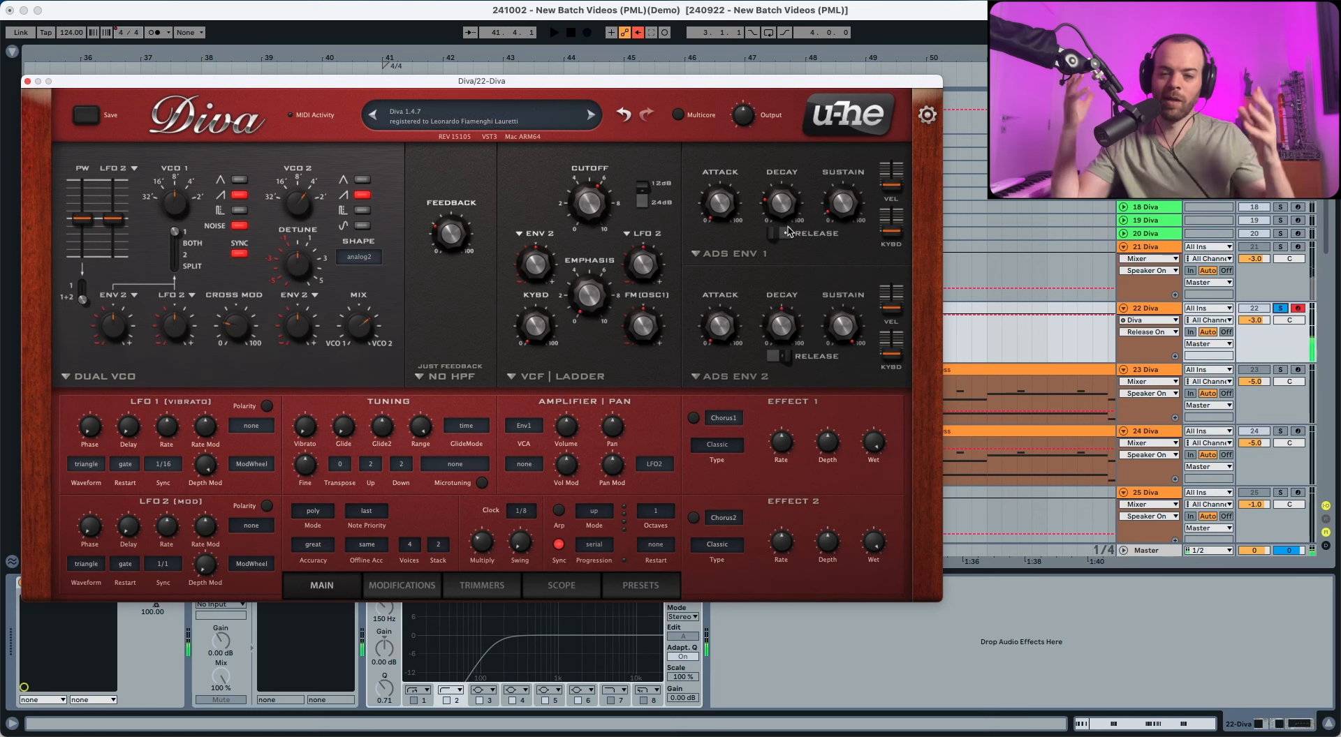
Choose the Ladder filter model, lower its cutoff to 46.00 and audition the sound
mouse_move(782, 205)
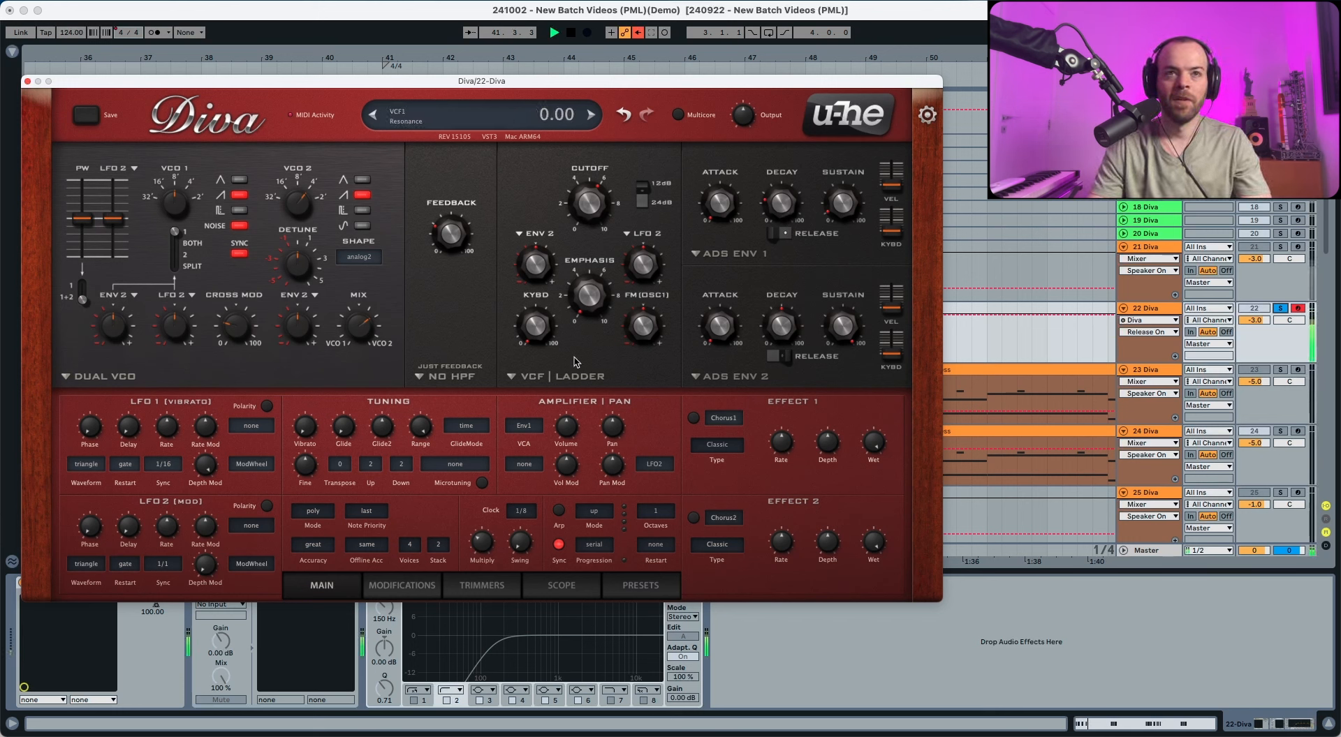
left_click(541, 381)
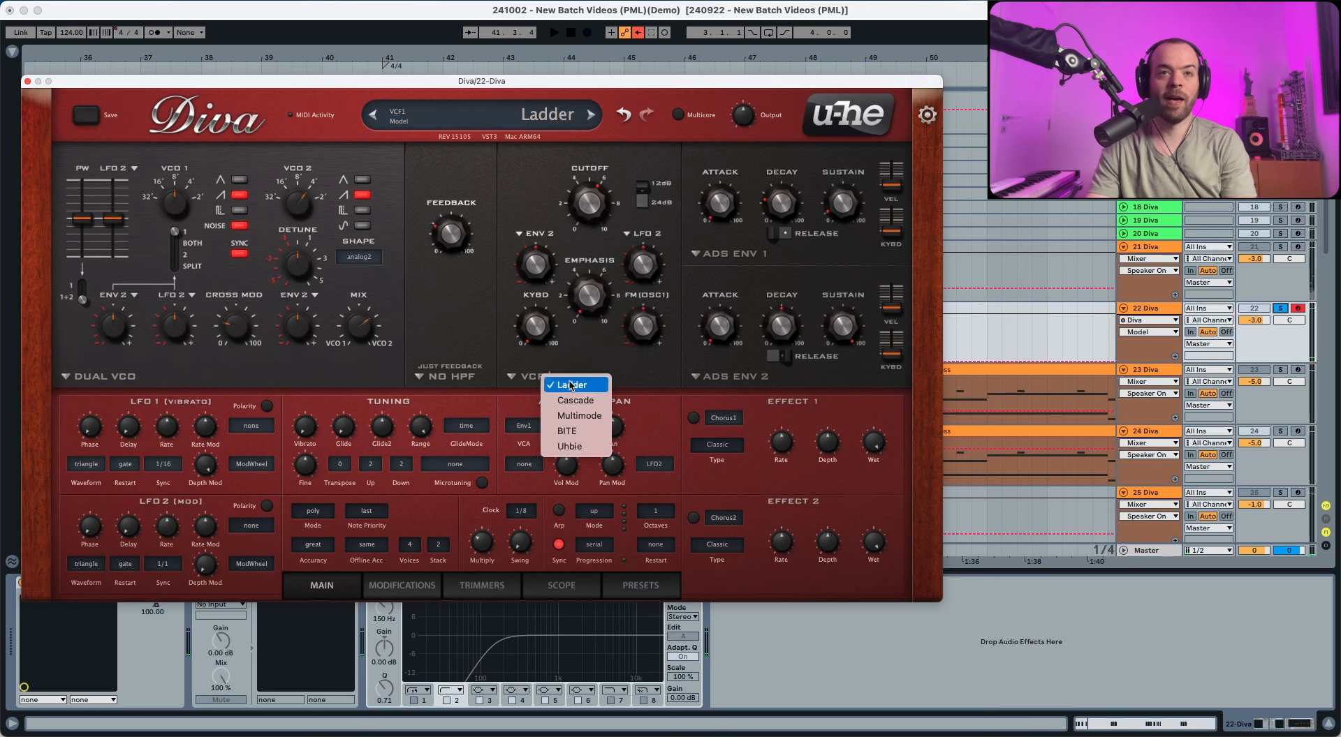
left_click(572, 388)
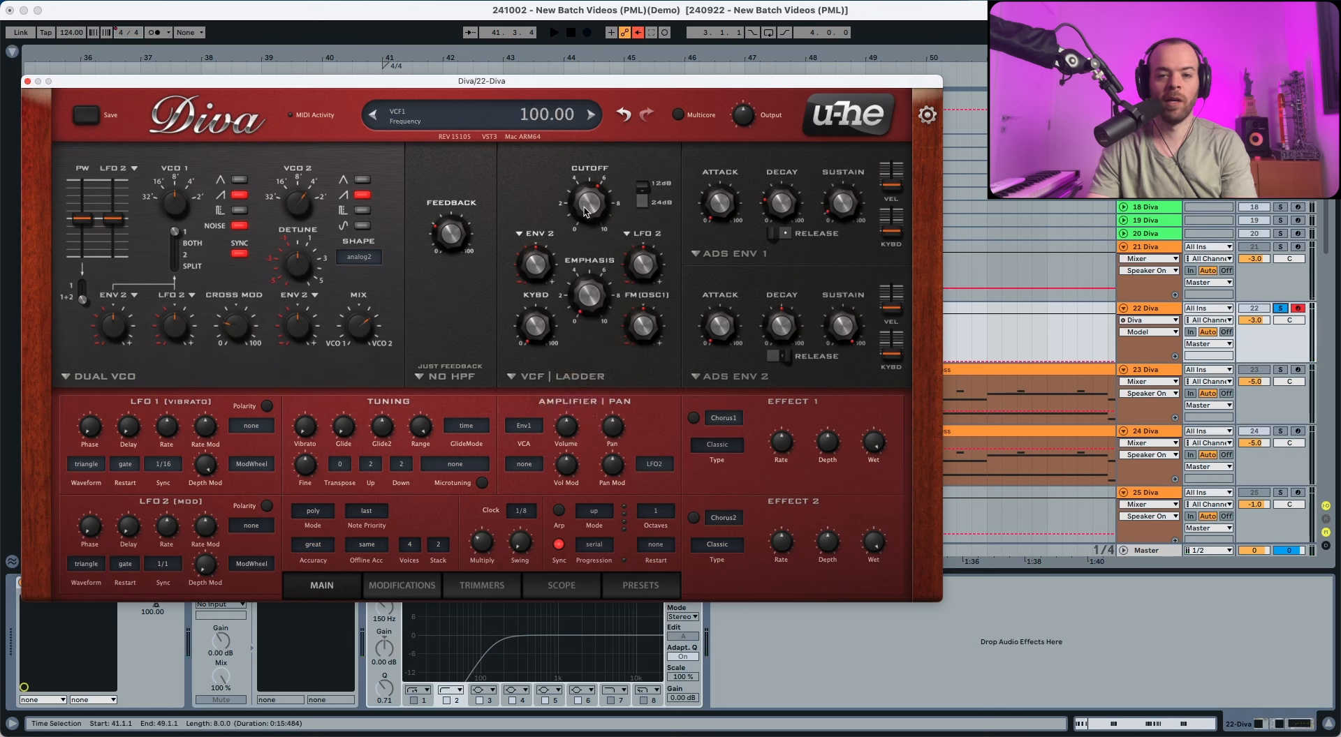
left_click_drag(581, 211, 573, 292)
key("space")
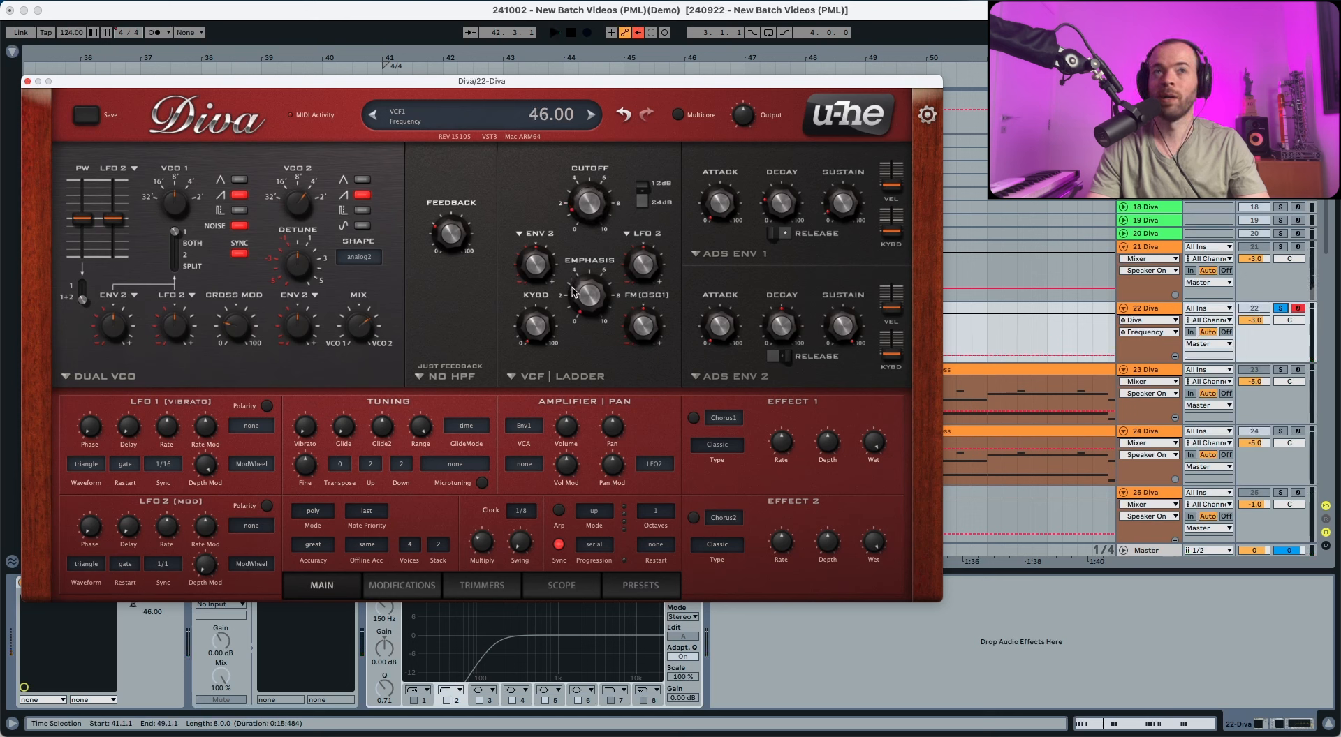
Switch the filter slope to 12 dB and raise the envelope 2 modulation of the cutoff to 64.00
left_click(643, 187)
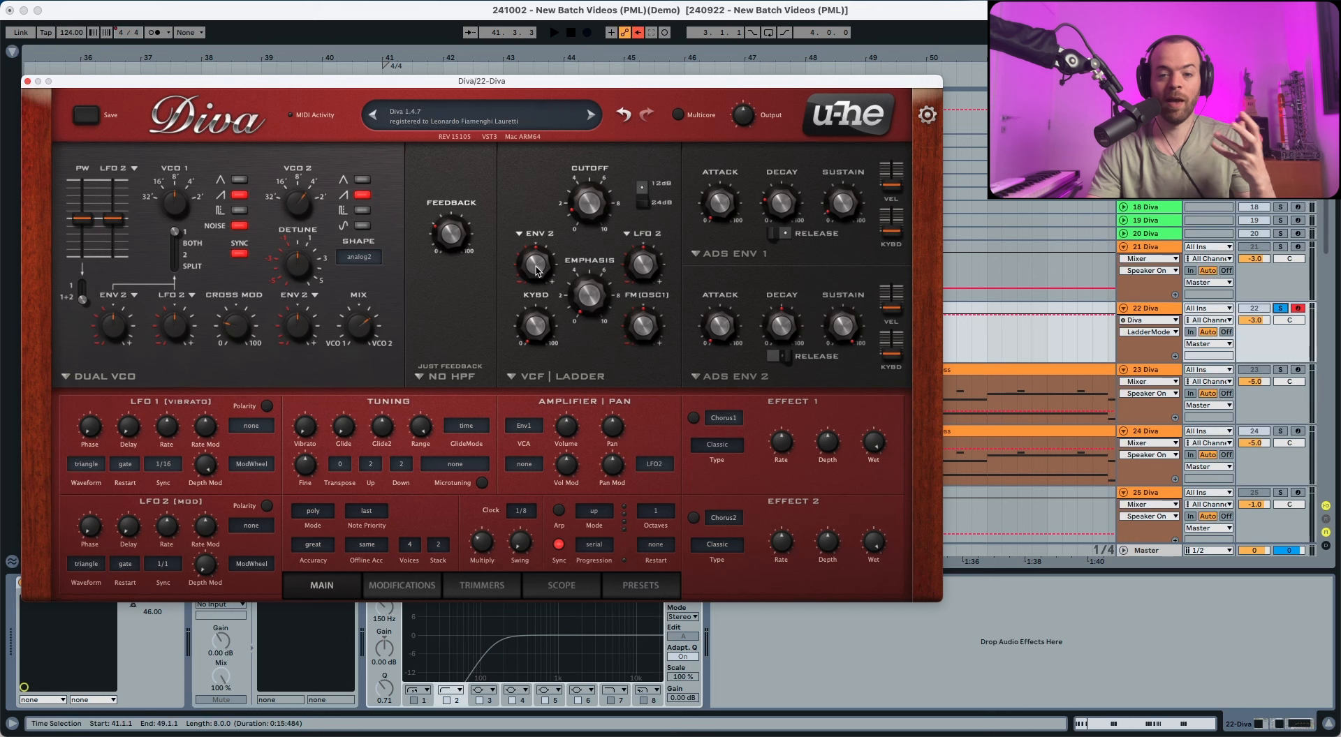
key("space")
left_click_drag(536, 271, 541, 244)
key("space")
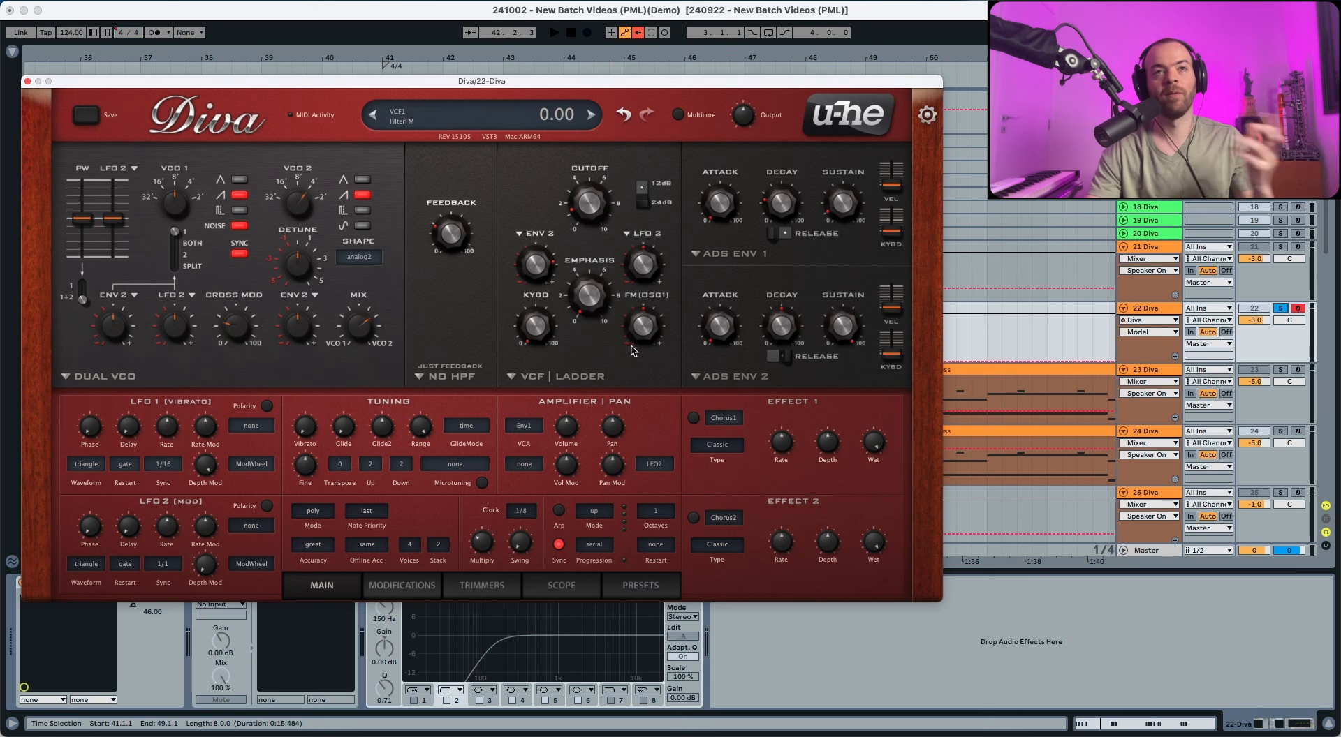
Change envelope 2 to the analogue model and lower its sustain all the way down
left_click(724, 378)
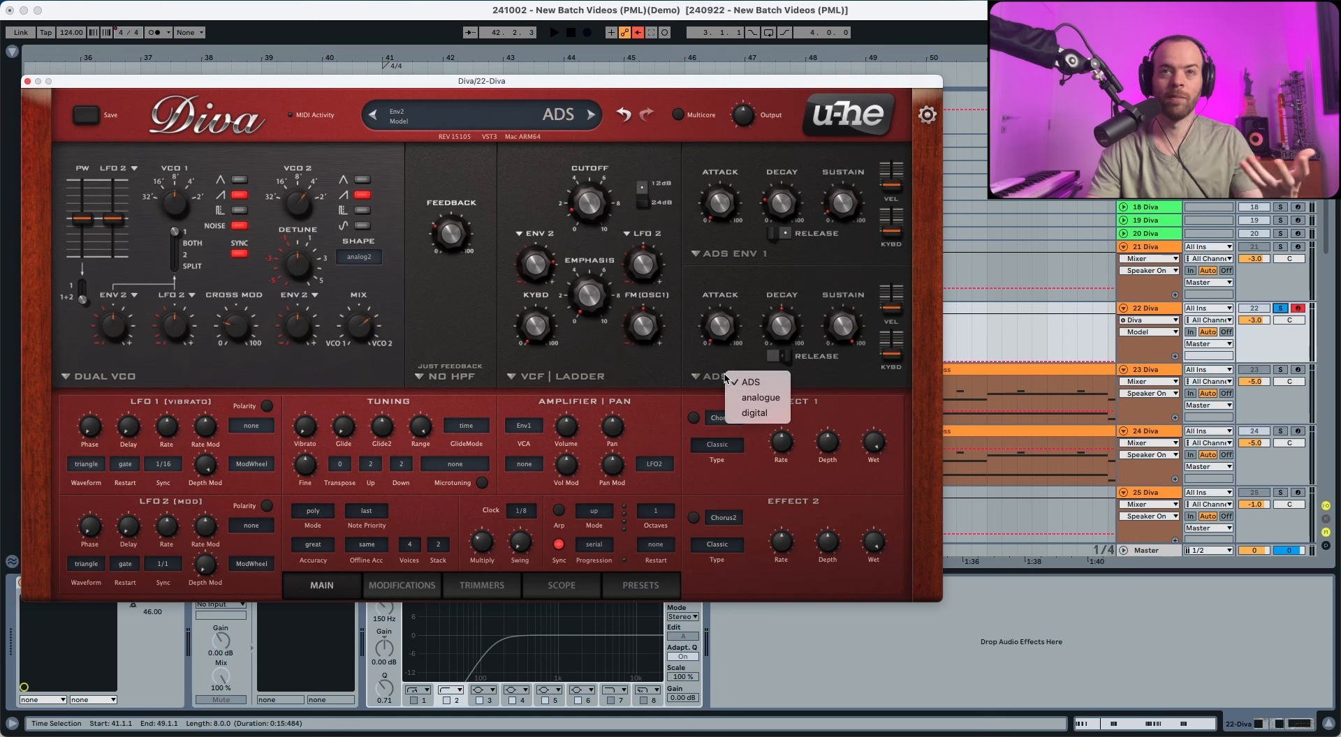
left_click(751, 399)
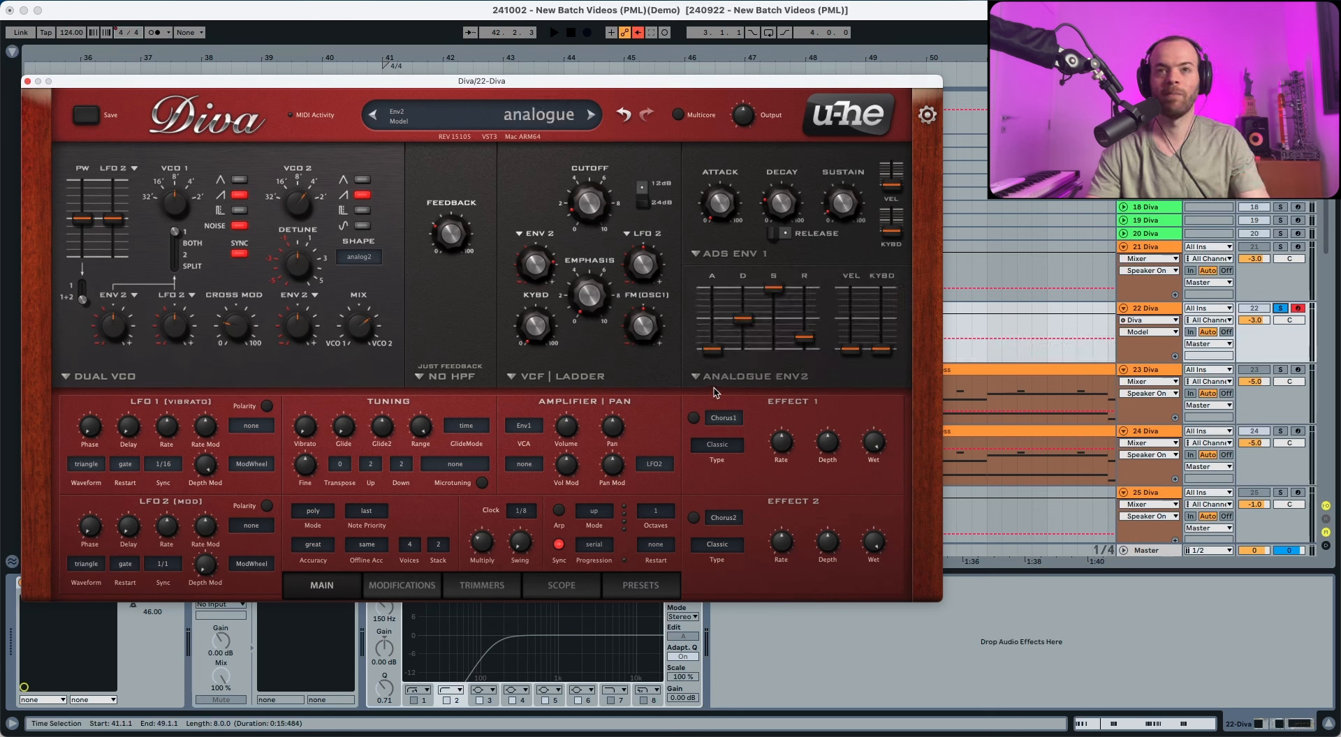
key("space")
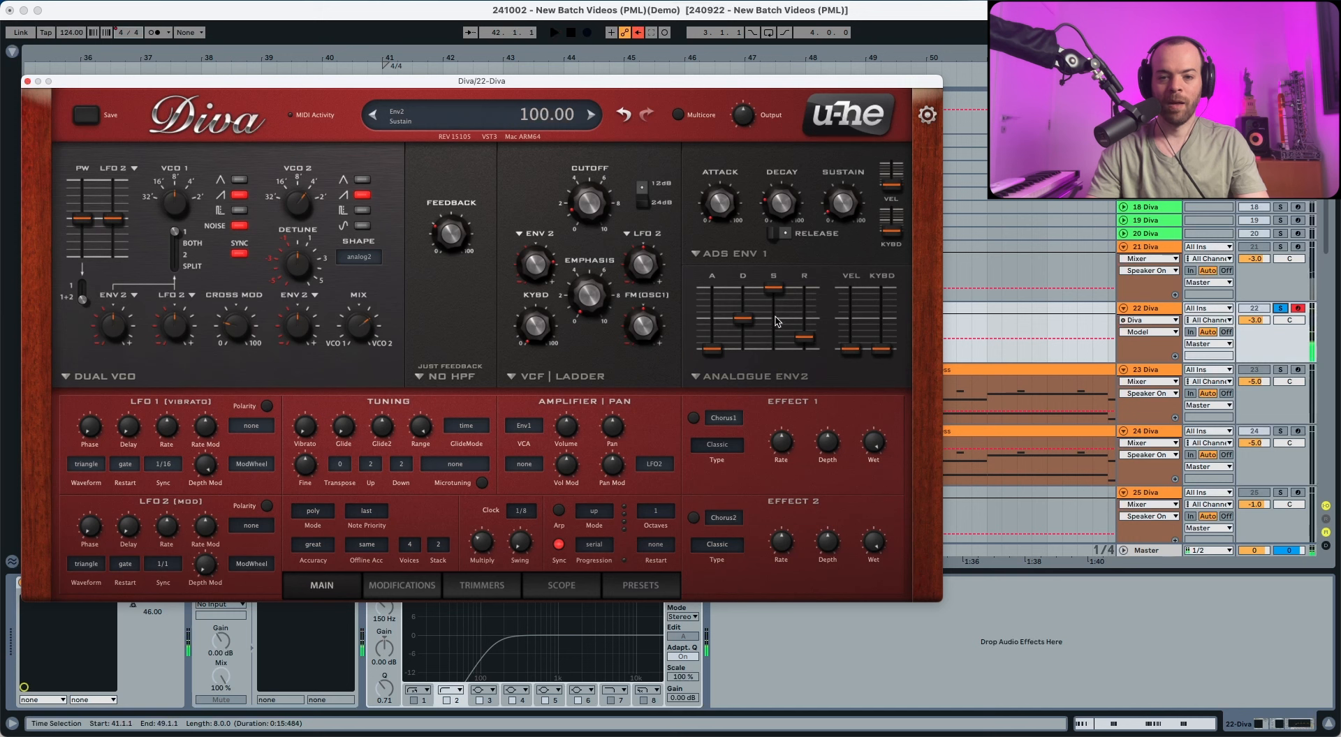
key("space")
left_click_drag(776, 282, 772, 351)
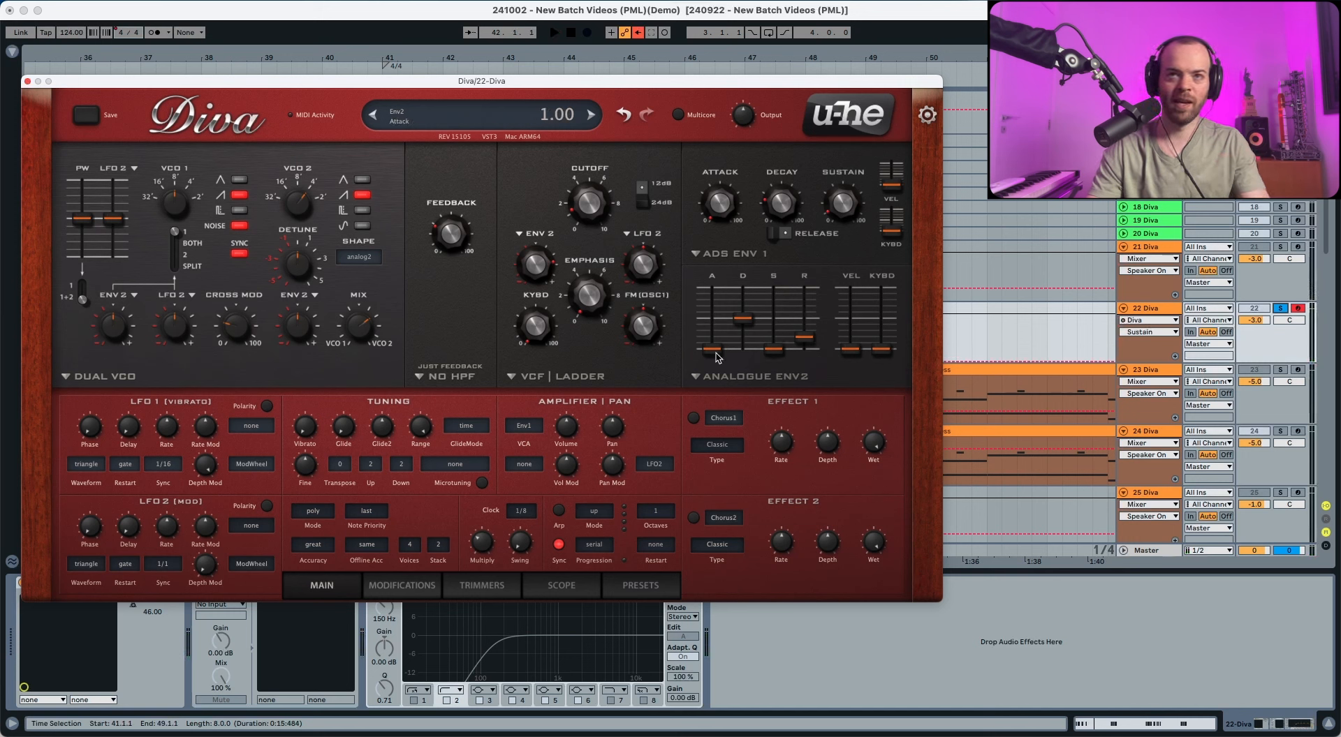
Shorten the decay of envelope 2 to 29.00 during playback
key("space")
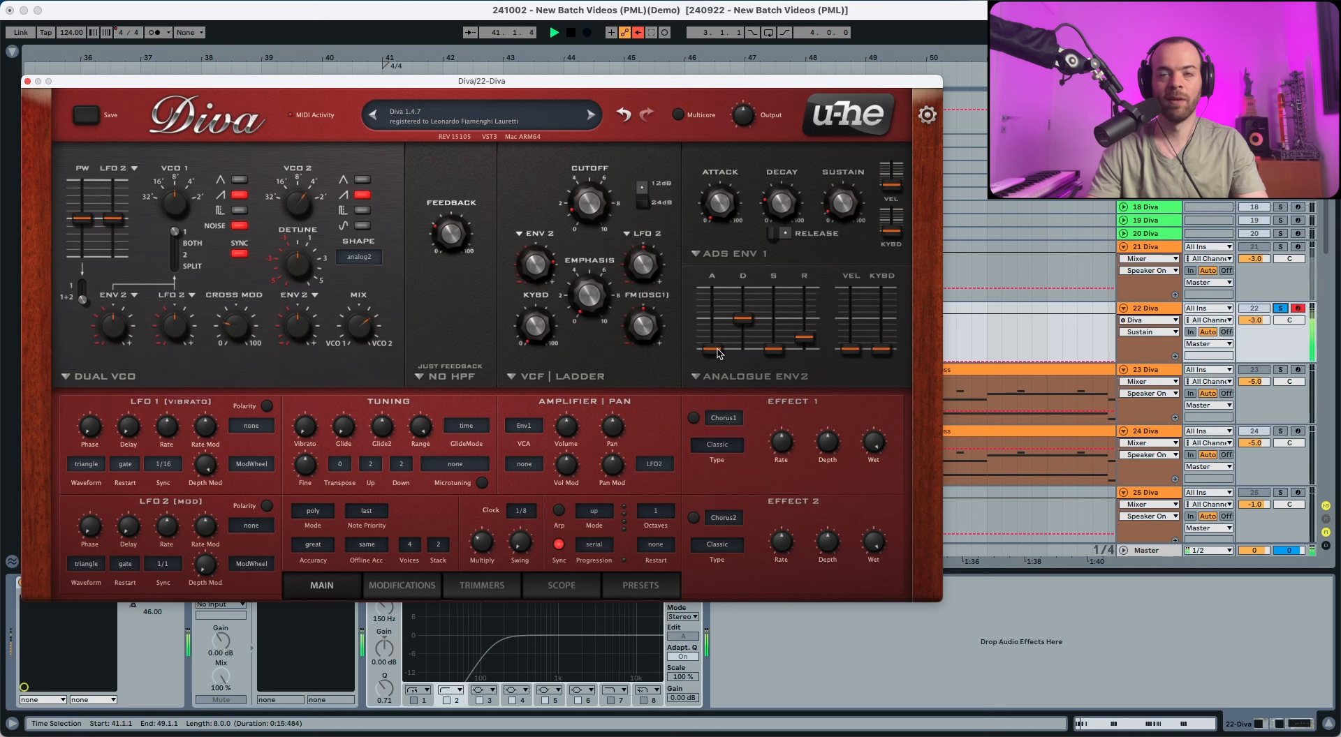
left_click(719, 354)
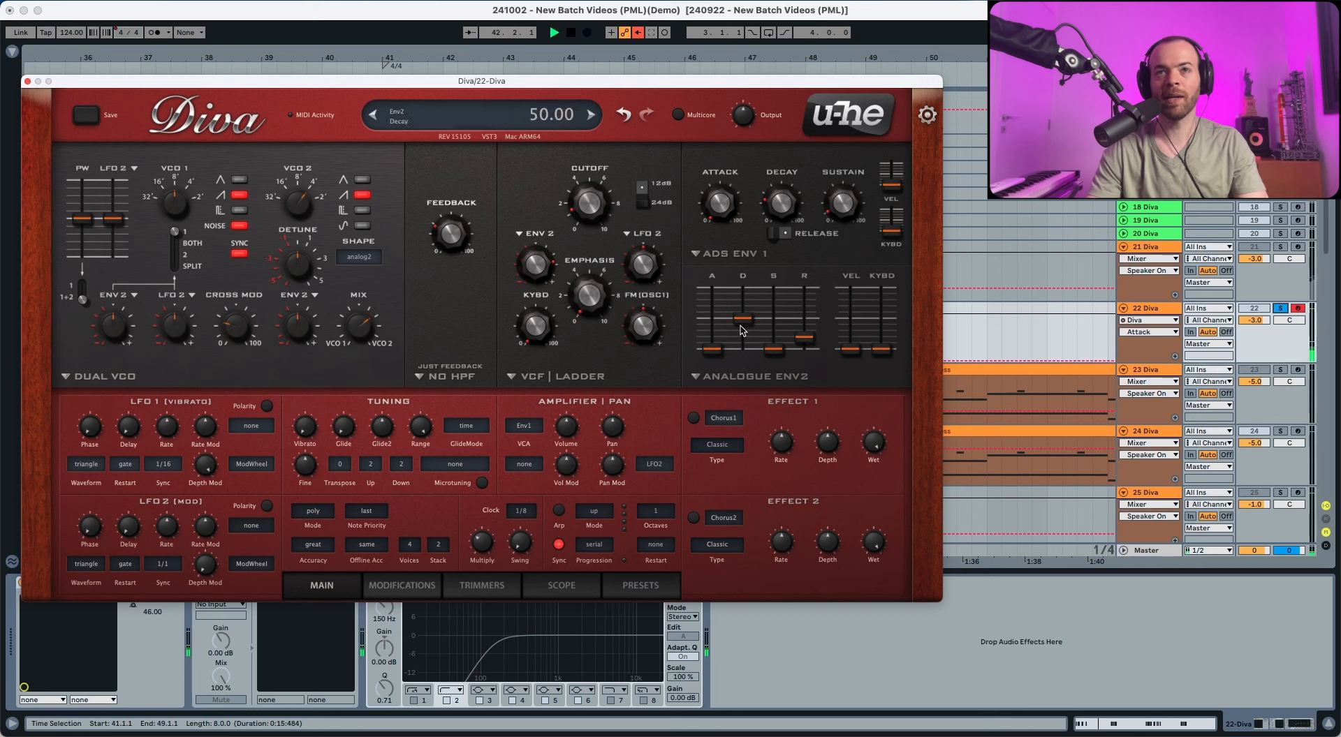
left_click_drag(743, 320, 742, 341)
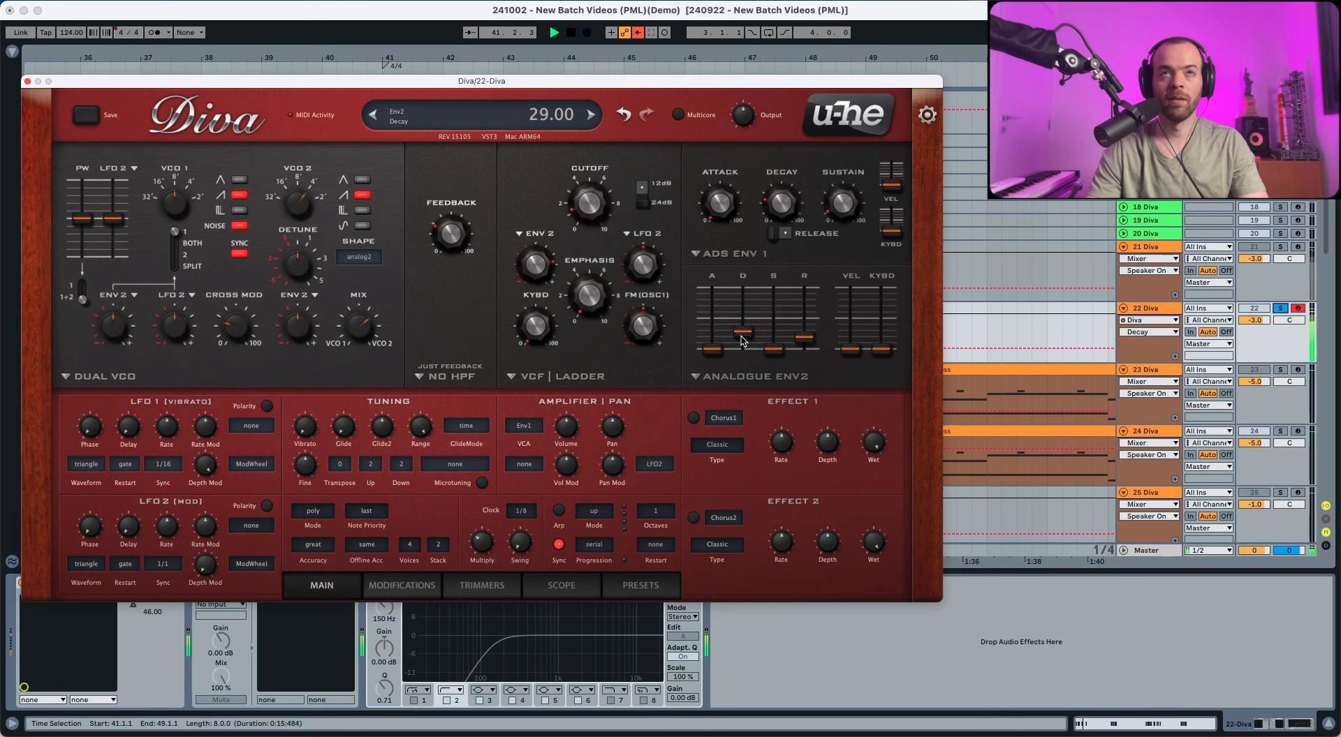
key("space")
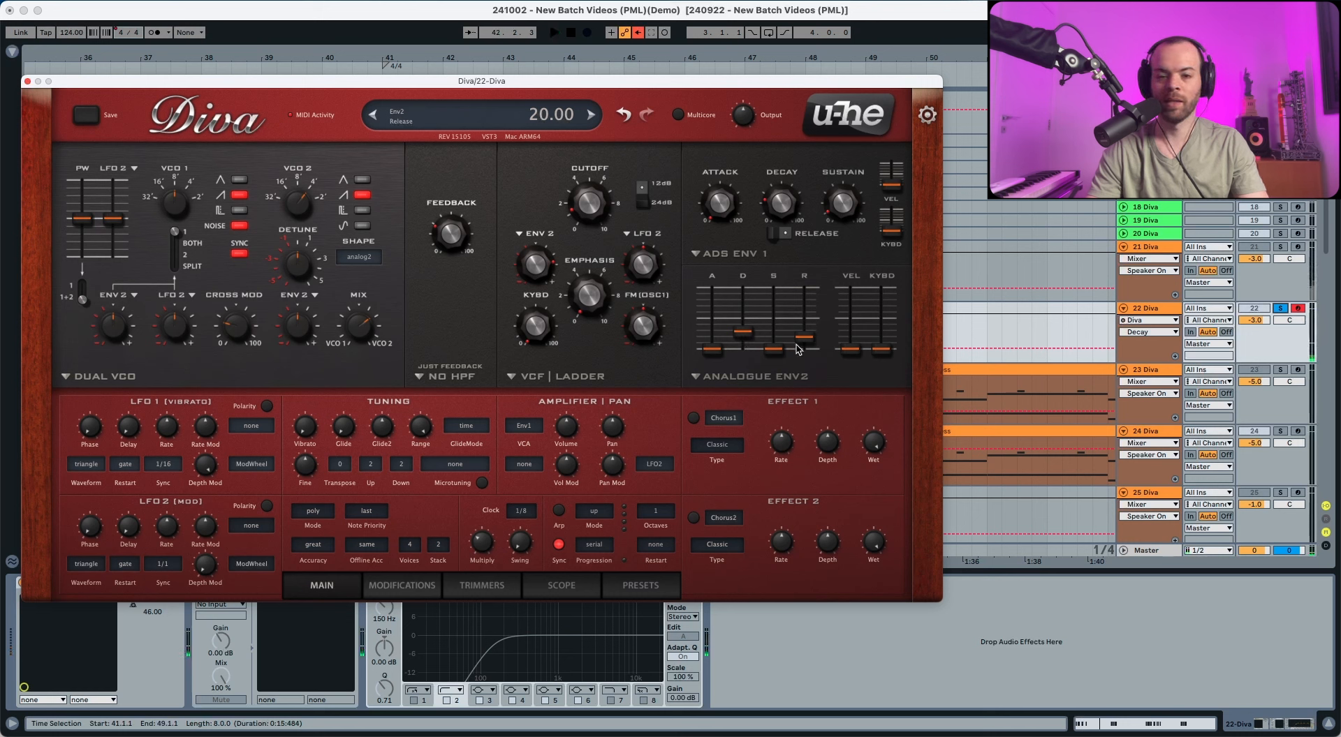
Raise the velocity sensitivity of envelope 2 to 33.00 and audition the sound
left_click(801, 339)
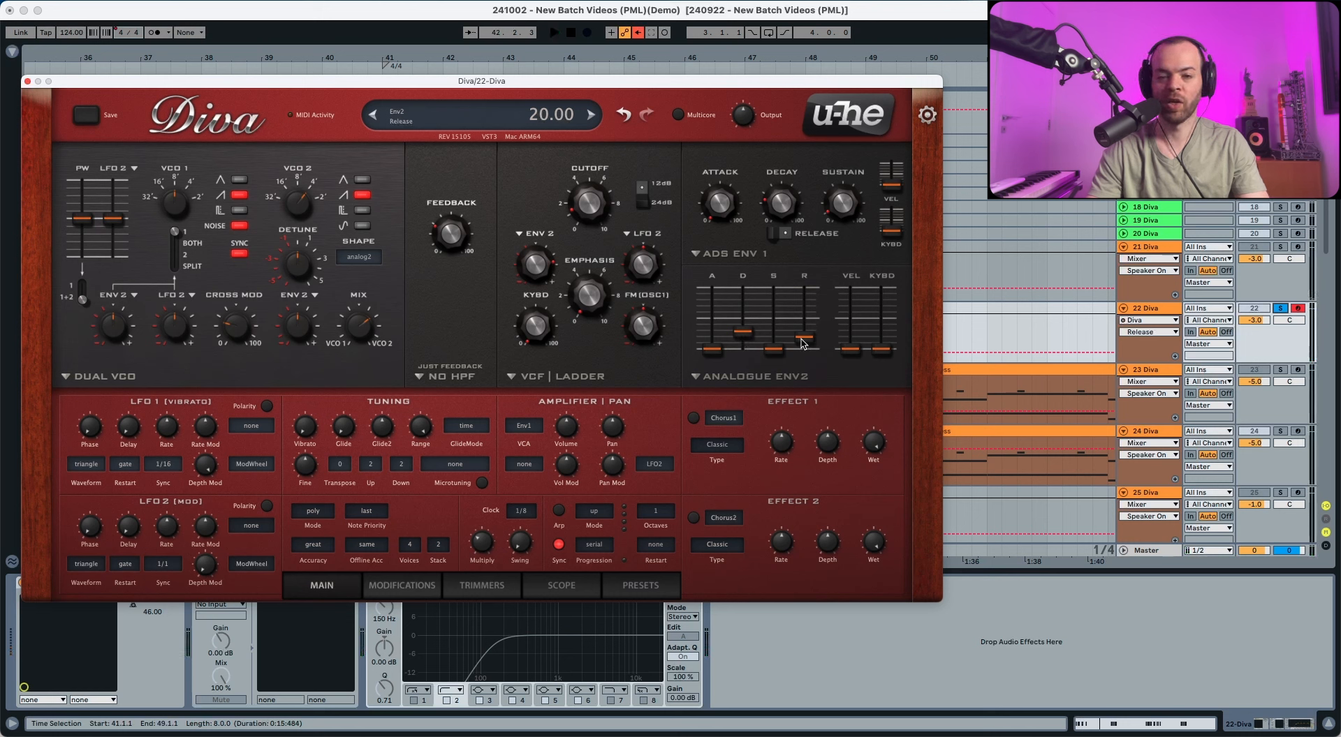
left_click_drag(844, 350, 848, 328)
key("space")
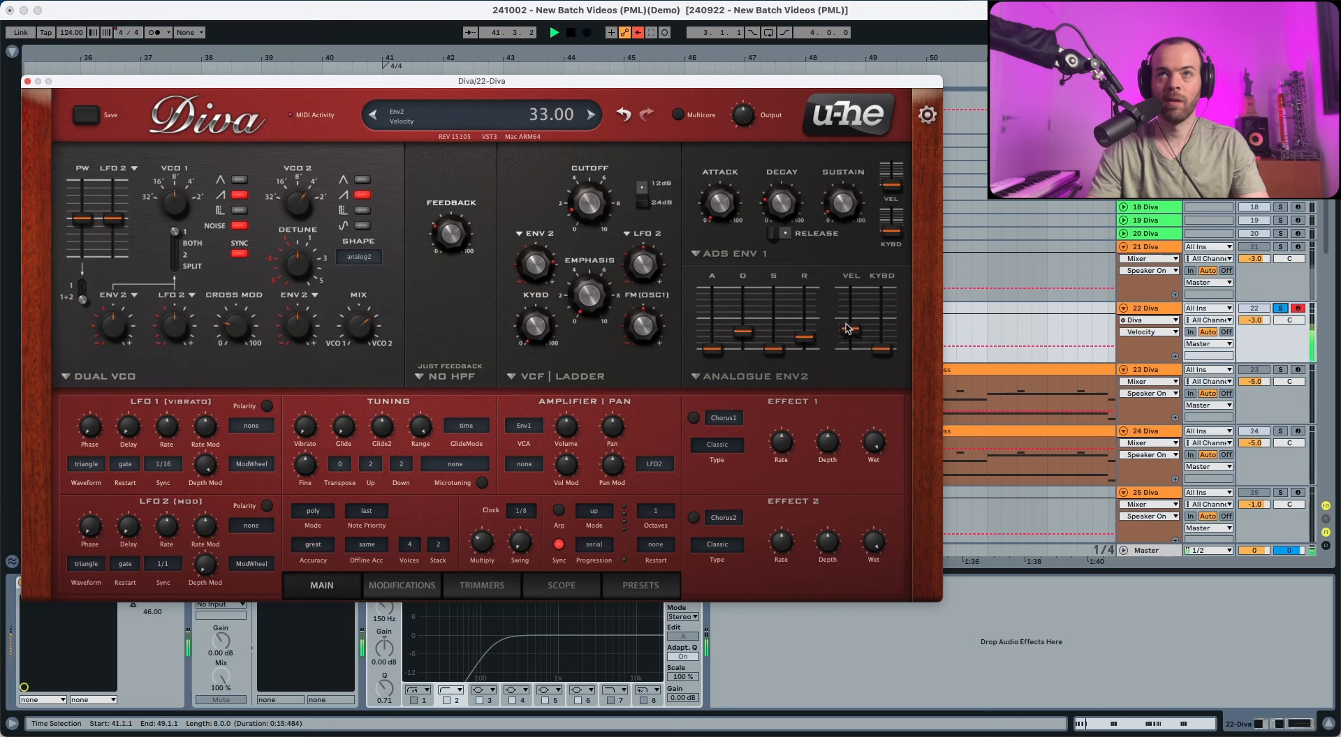
key("space")
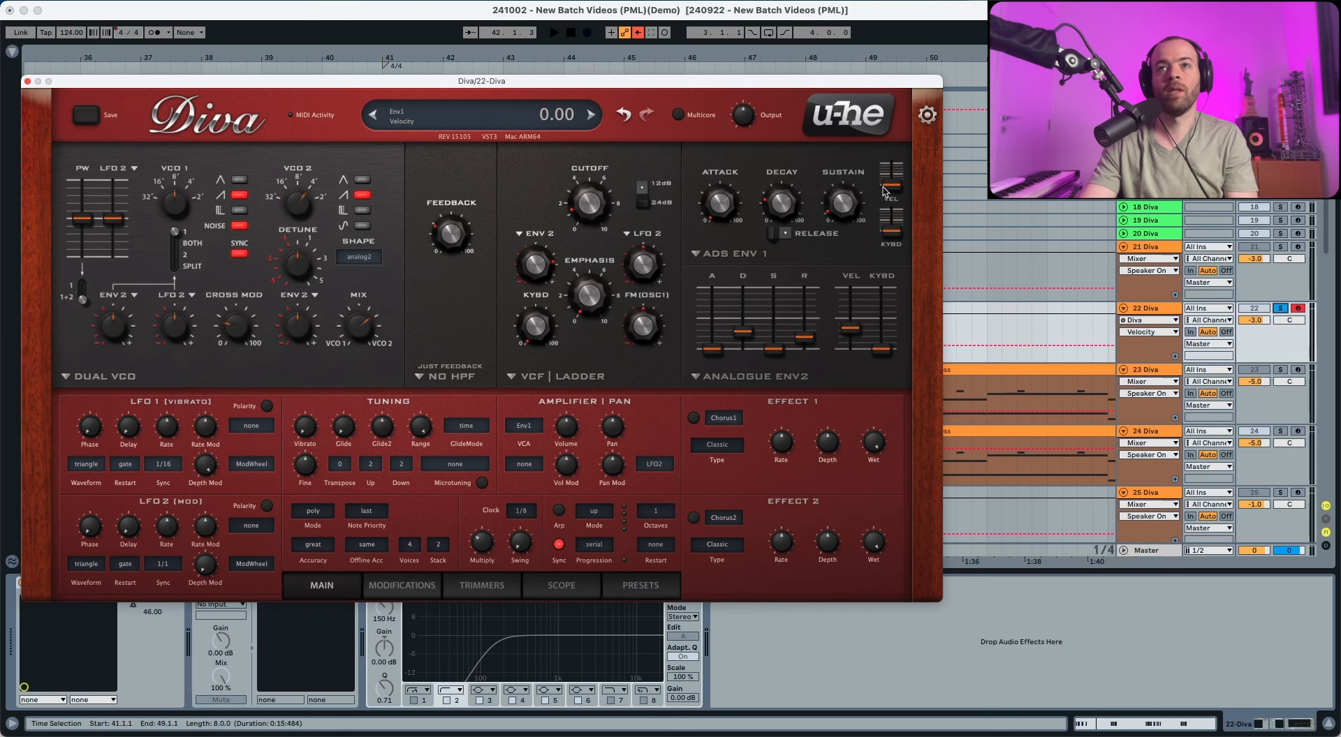
Raise the velocity sensitivity of envelope 1 slightly and audition the sound
left_click_drag(885, 187, 887, 179)
key("space")
key("space")
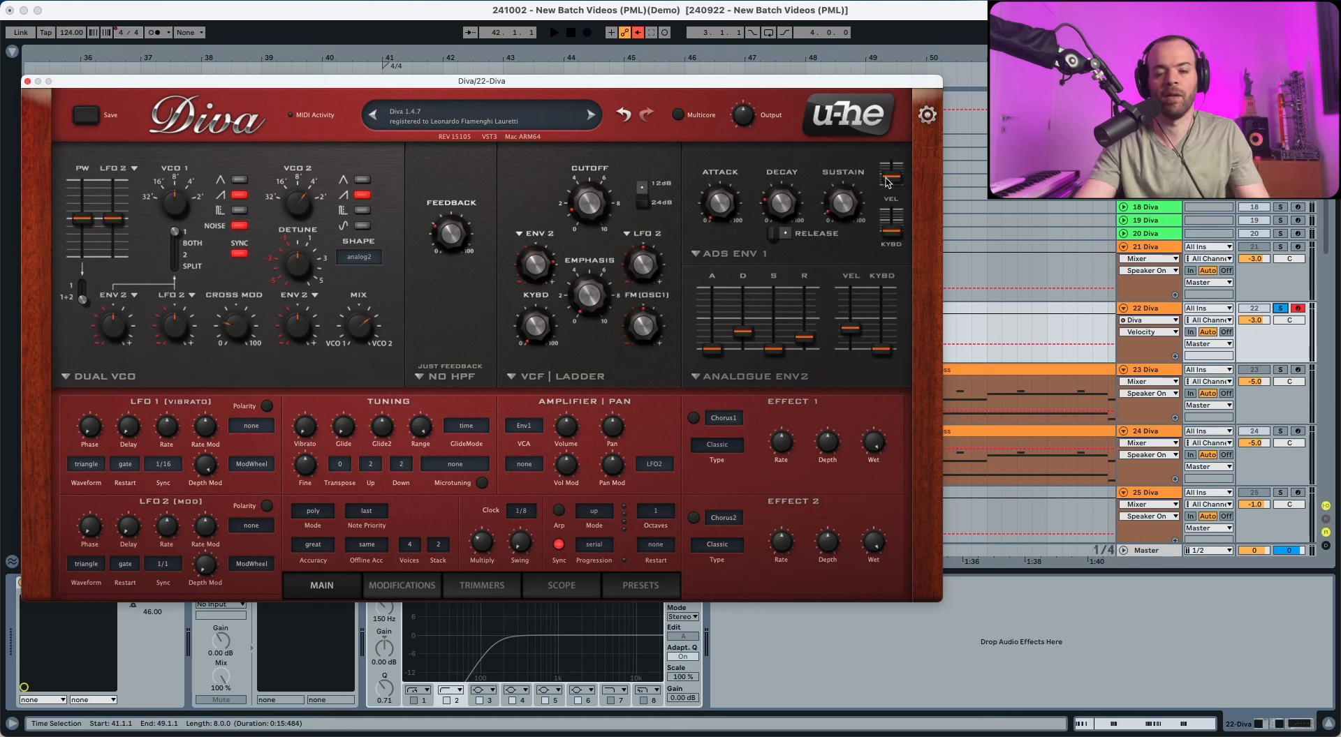
key("space")
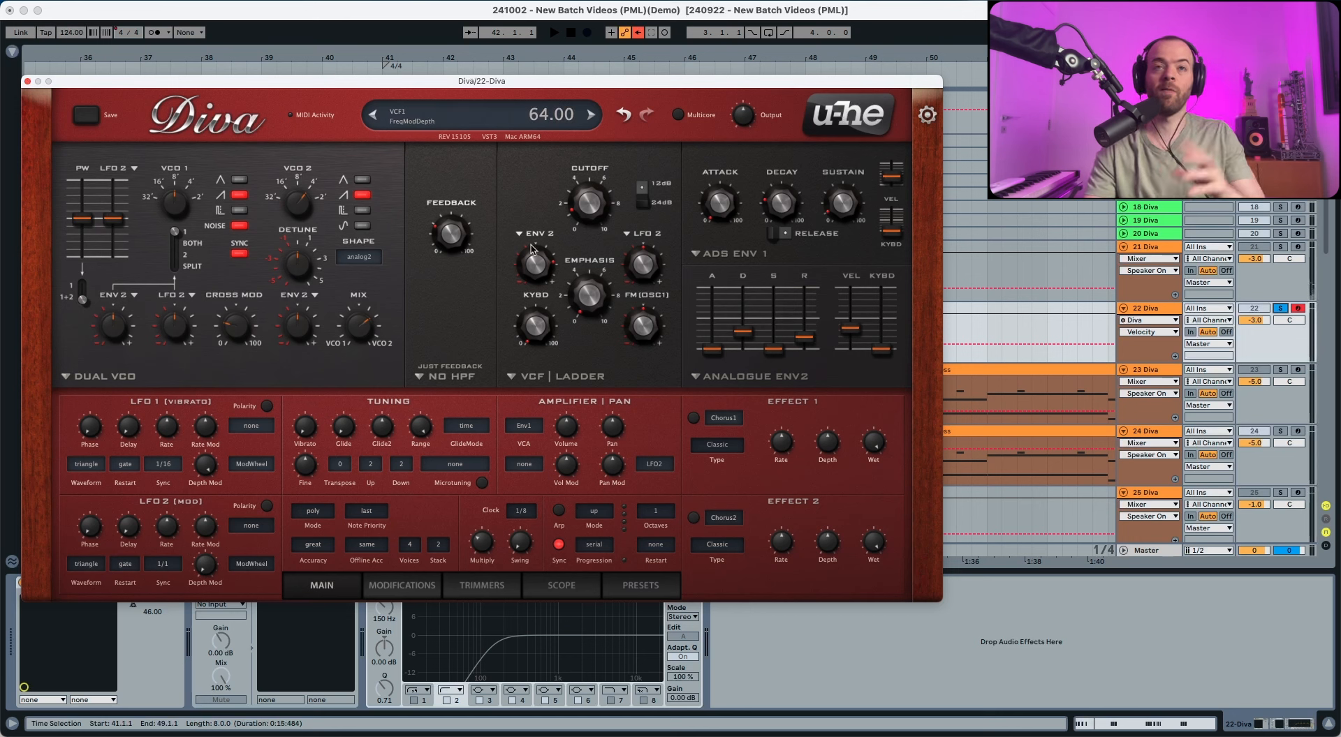
Assign Velocity as the second cutoff modulation source, set its depth to 46.00 and audition it
left_click(652, 237)
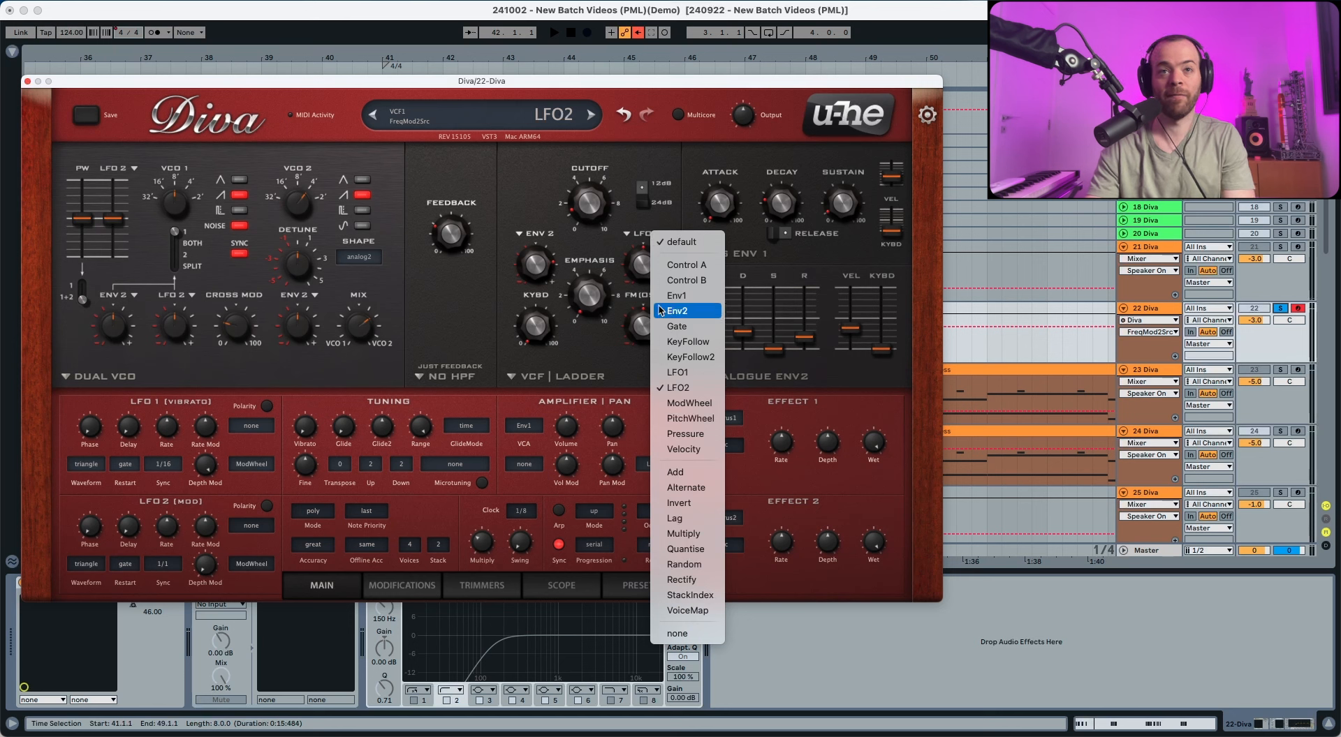
left_click(688, 449)
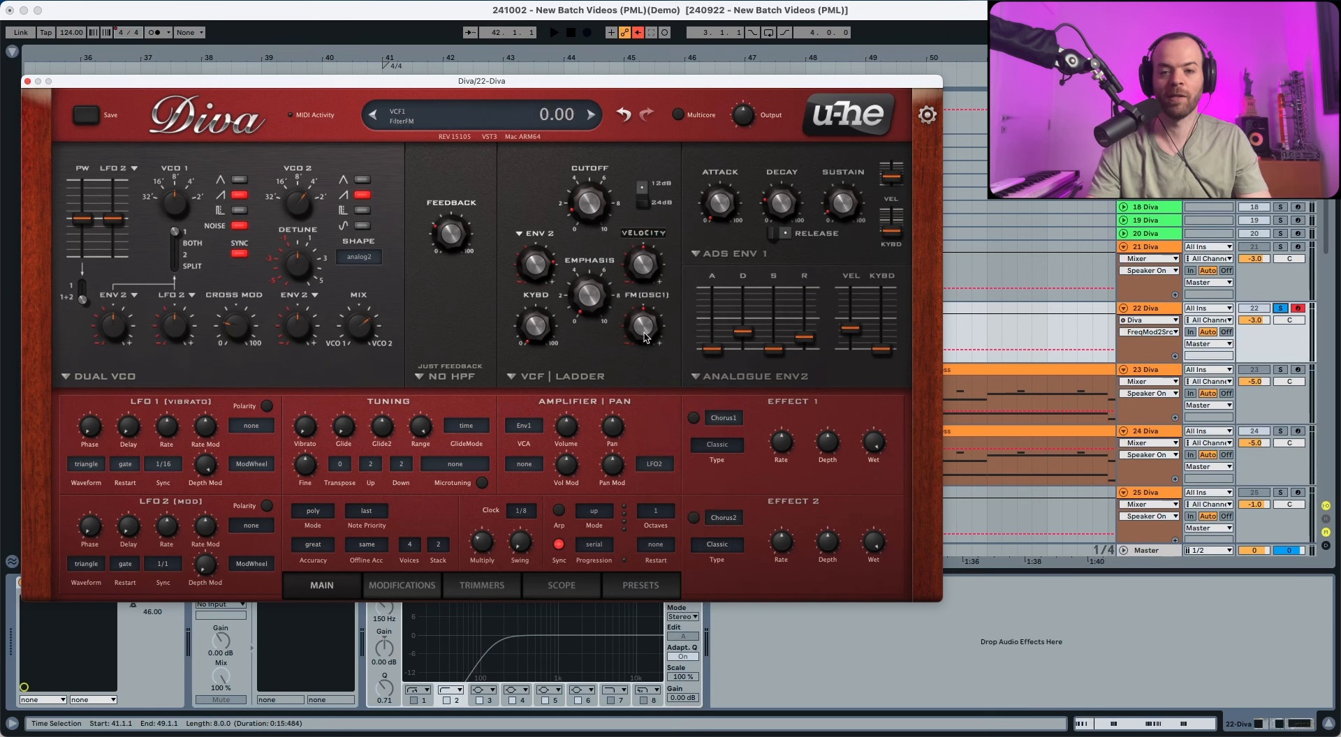
left_click_drag(646, 274, 646, 258)
key("space")
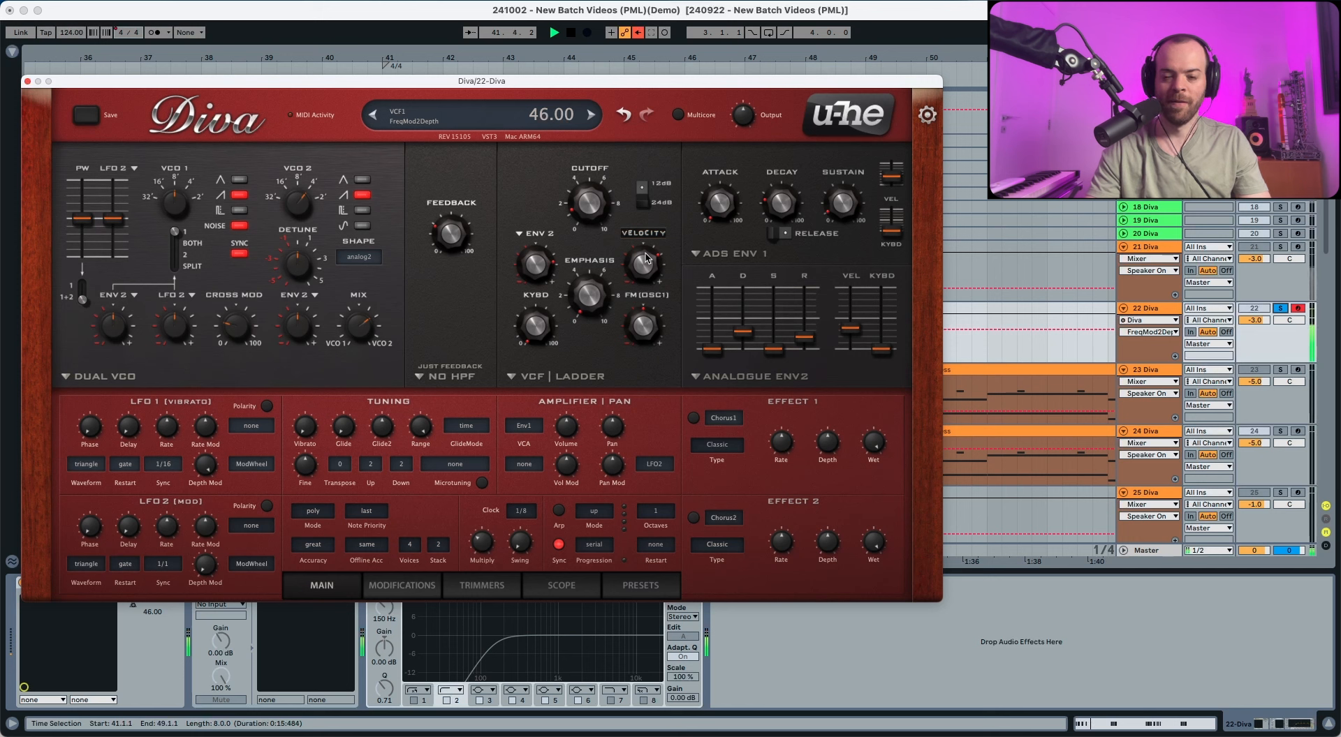
key("space")
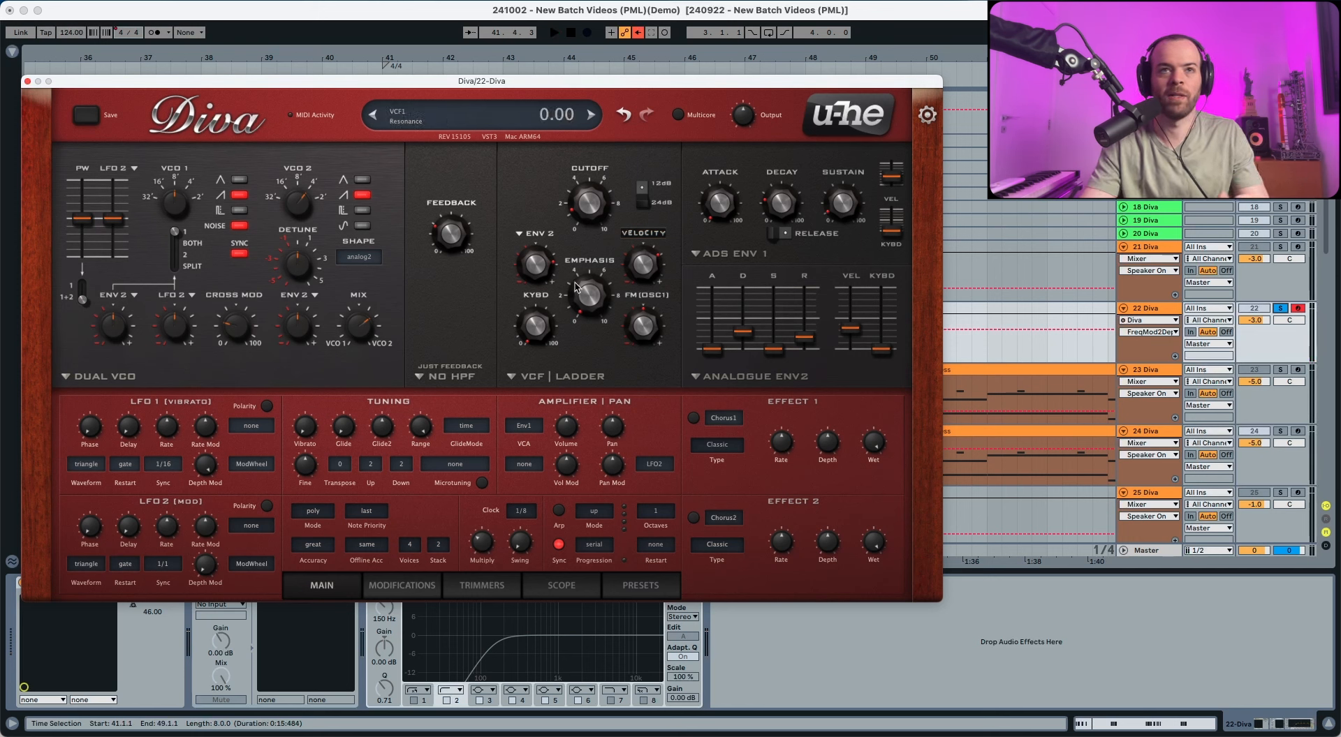
Set the filter's keyboard tracking to 38.00 and its emphasis to 8.00, auditioning each change
left_click_drag(531, 333, 537, 274)
key("space")
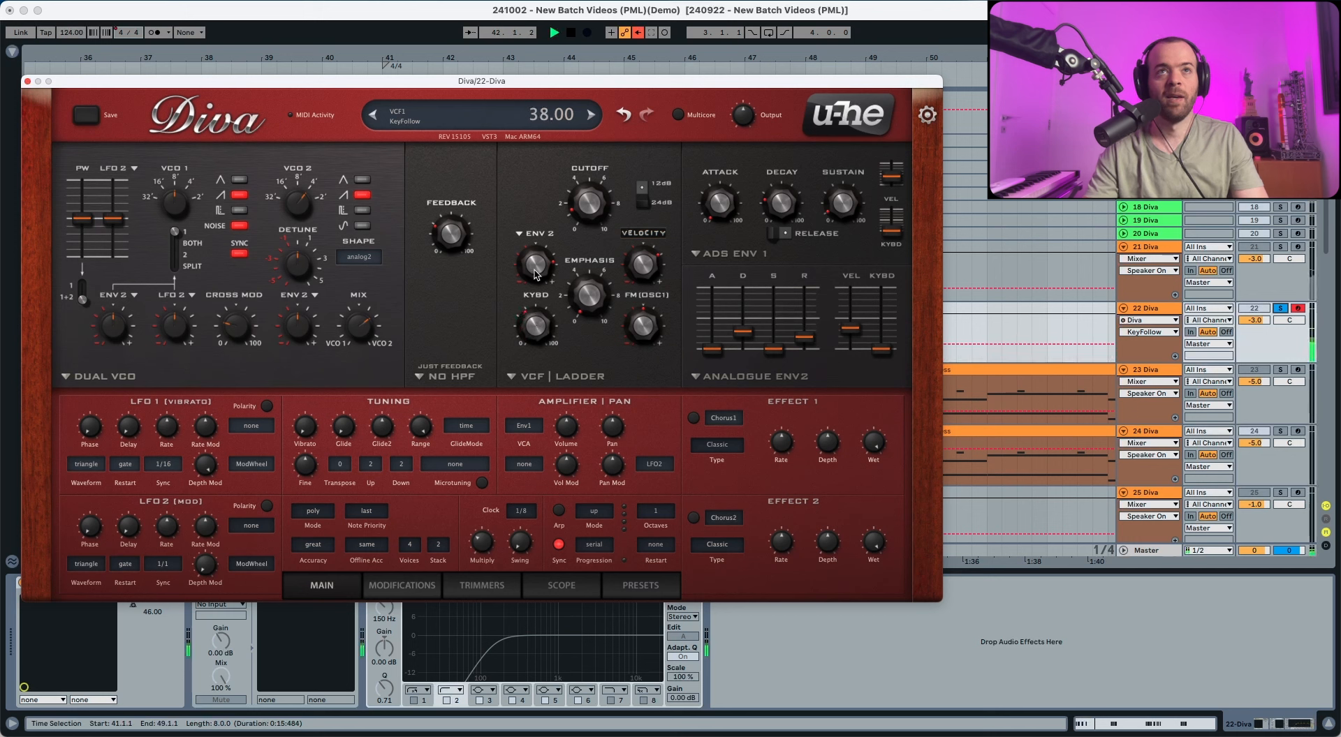
key("space")
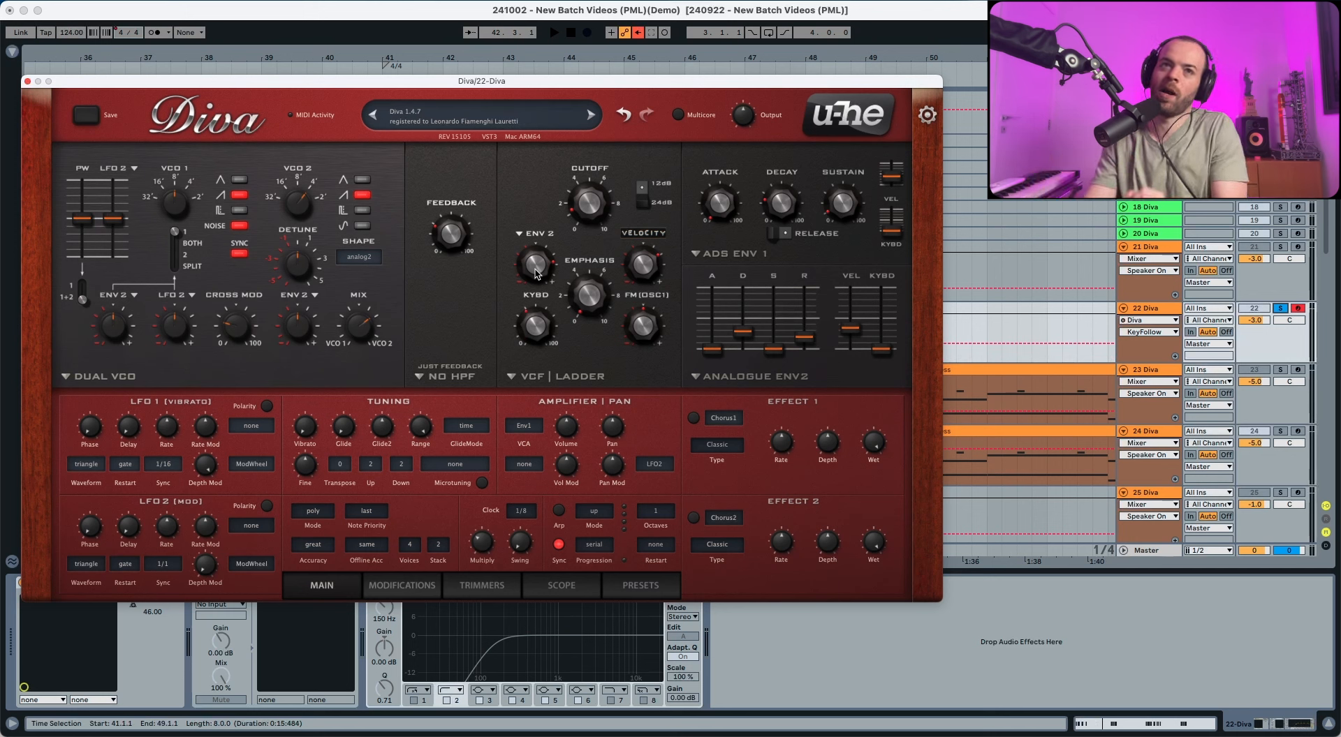
left_click_drag(582, 307, 585, 295)
key("space")
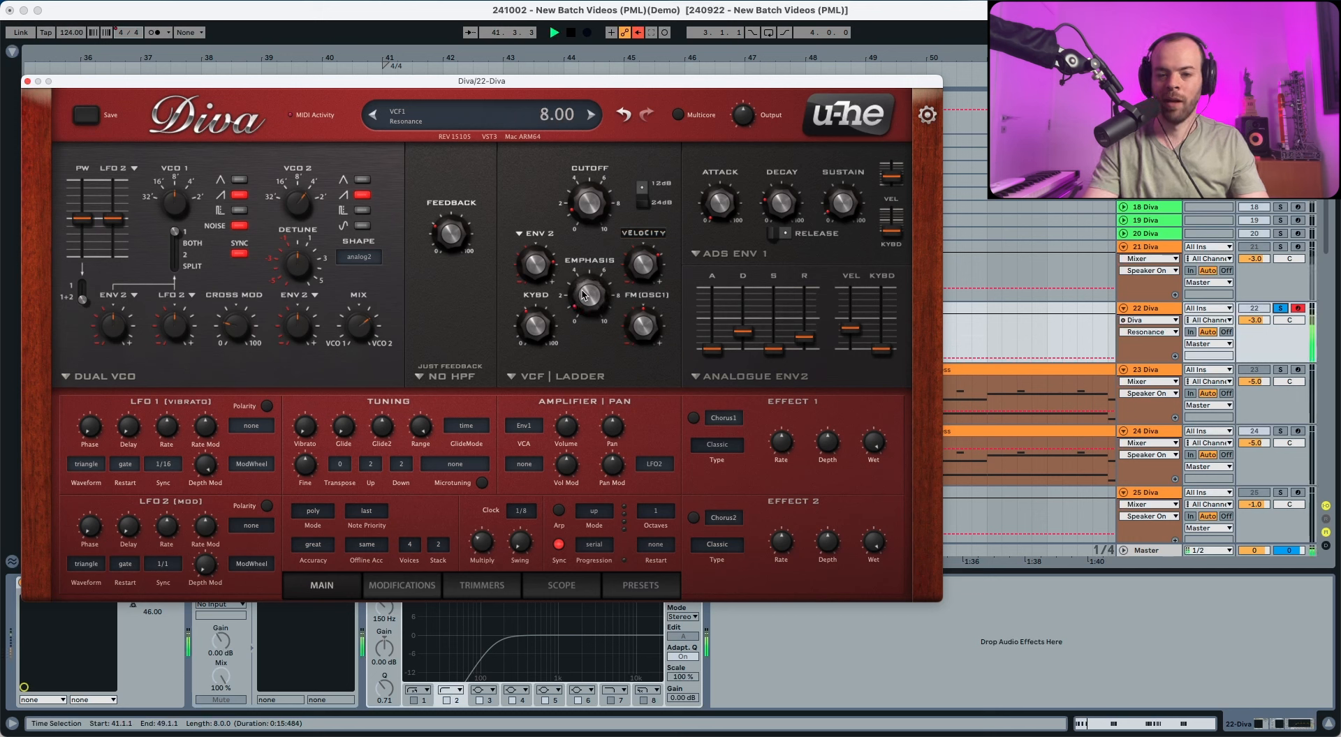
key("space")
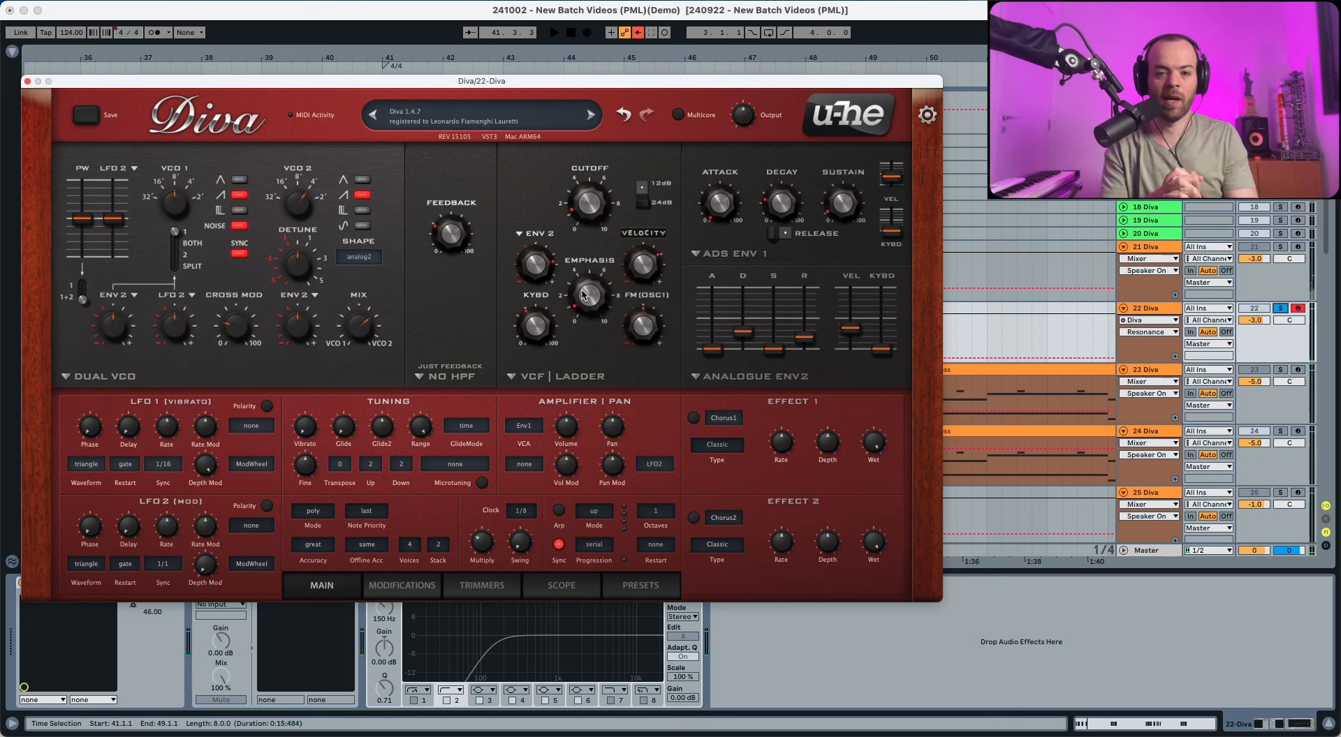
Raise the filter's oscillator 1 FM amount to 9.00 and audition the sound
left_click_drag(641, 323, 644, 295)
key("space")
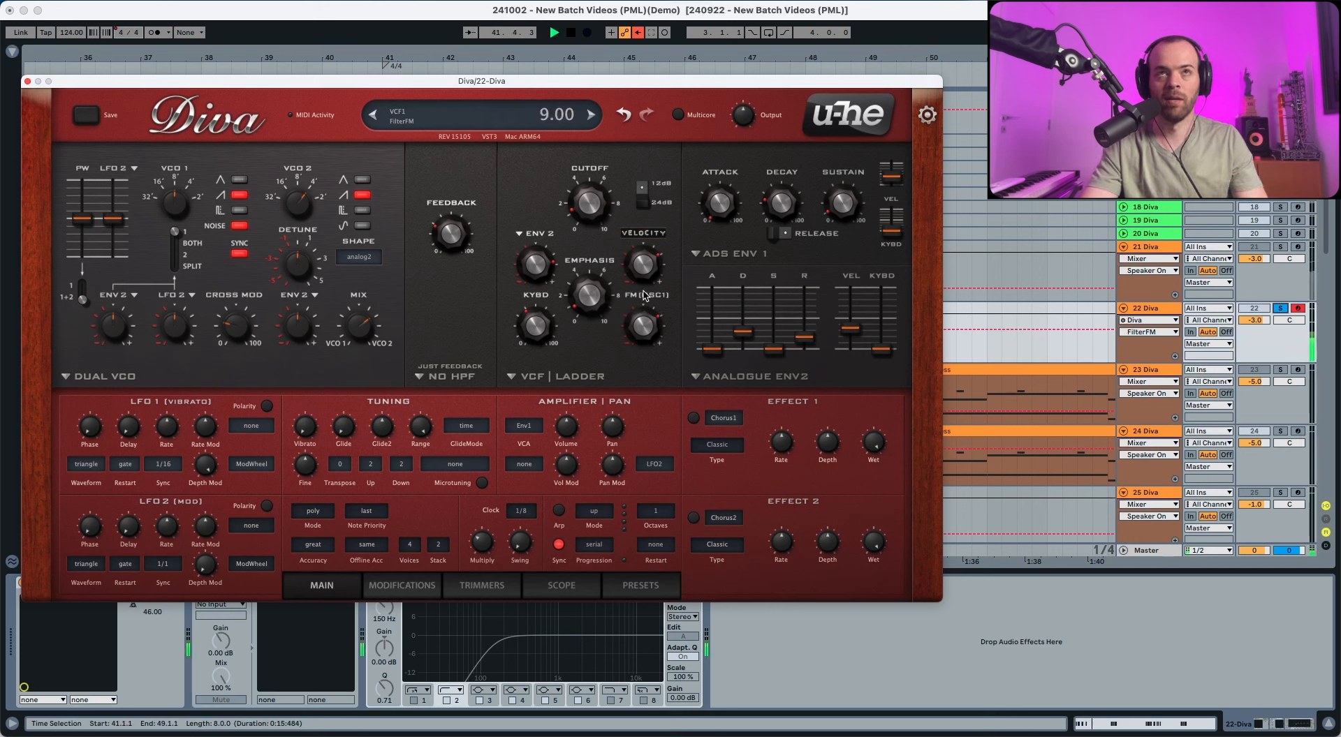
key("space")
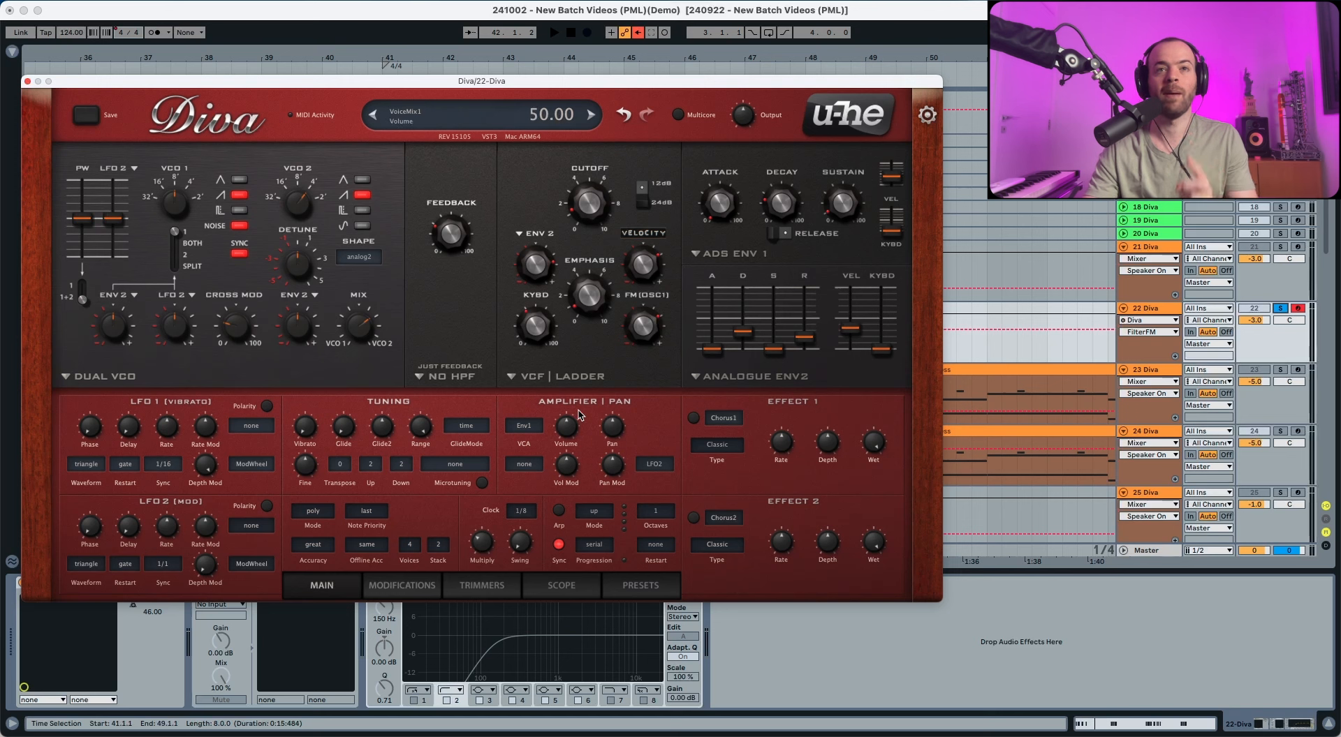
Assign StackIndex as the pan modulation source, set the pan modulation depth to 76.00 and audition the sound
left_click(646, 465)
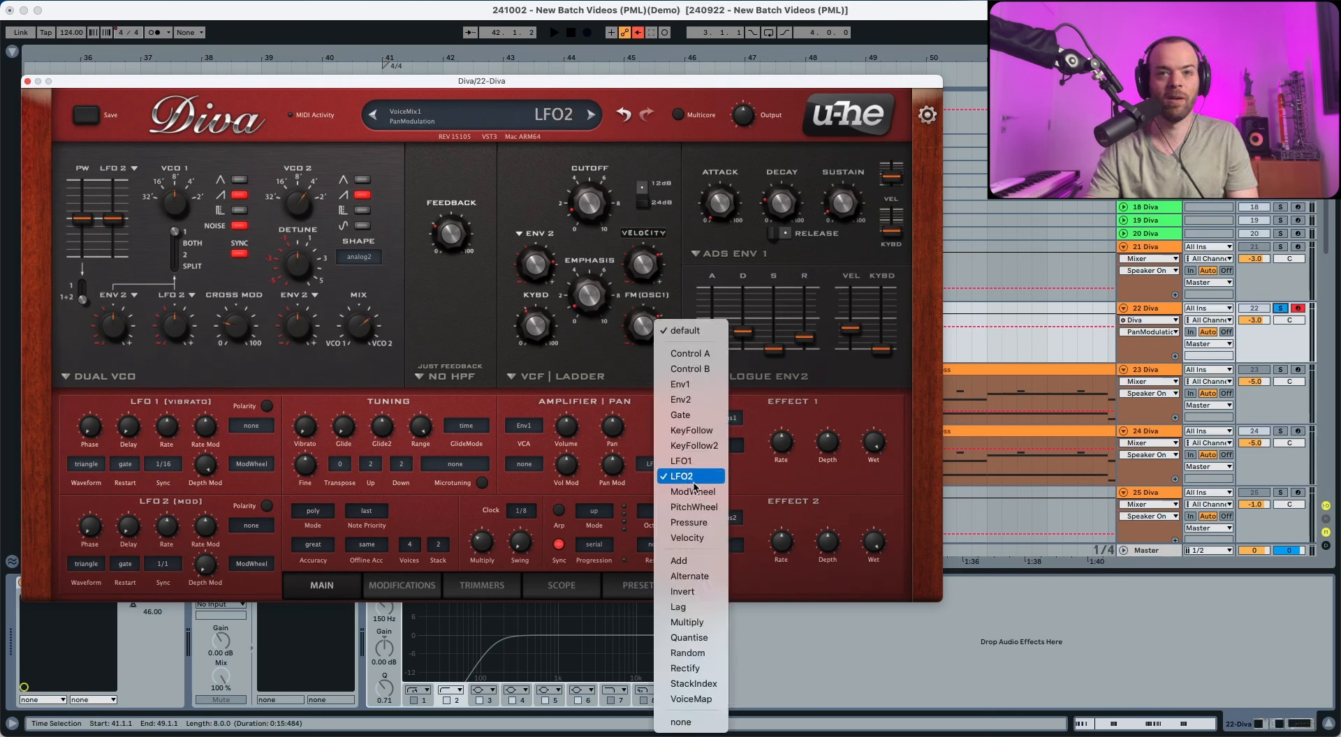
left_click(694, 684)
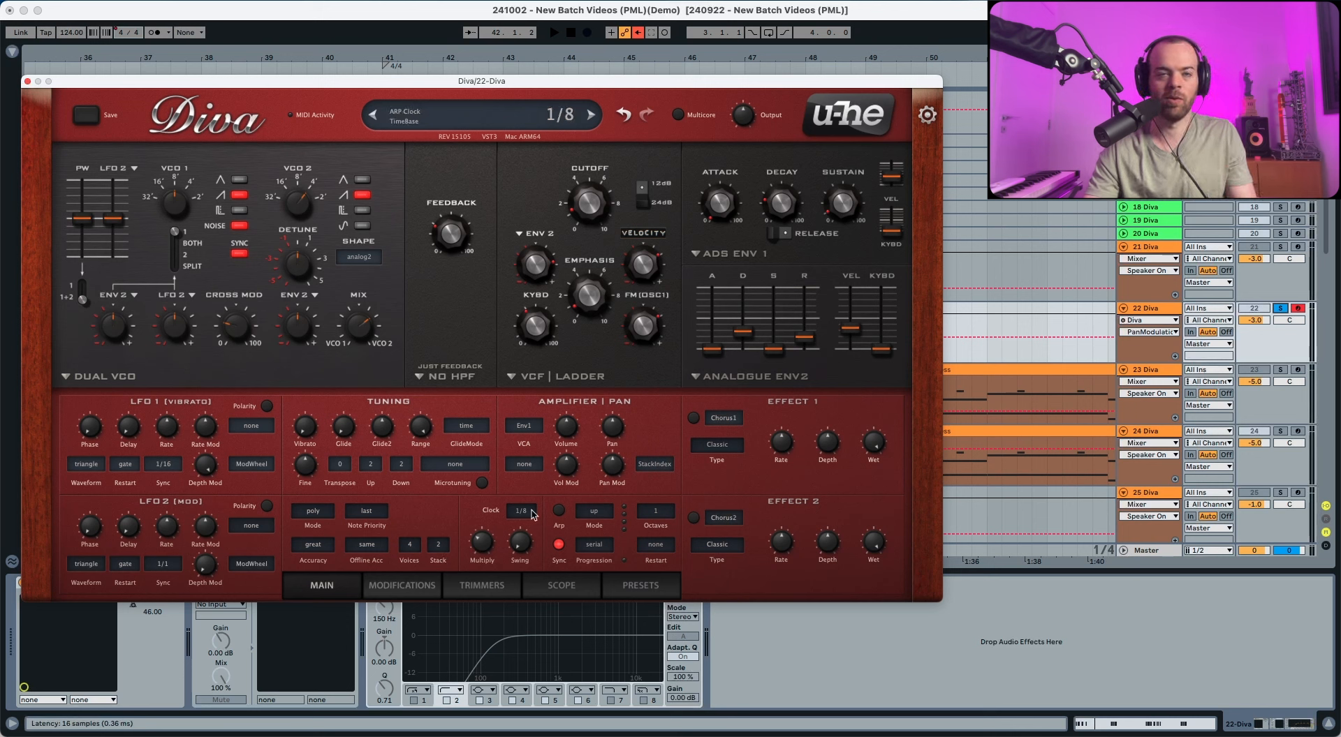
left_click(613, 473)
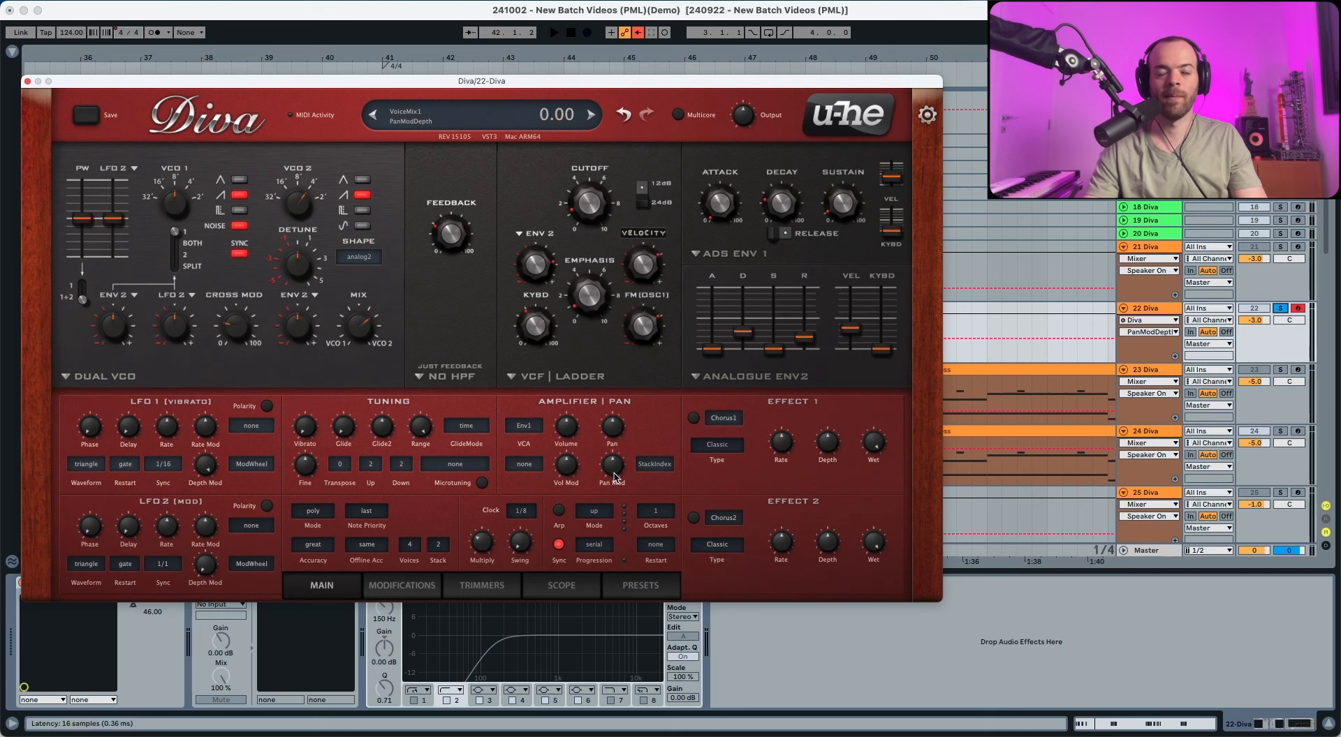
left_click_drag(614, 477, 618, 450)
key("space")
key("space")
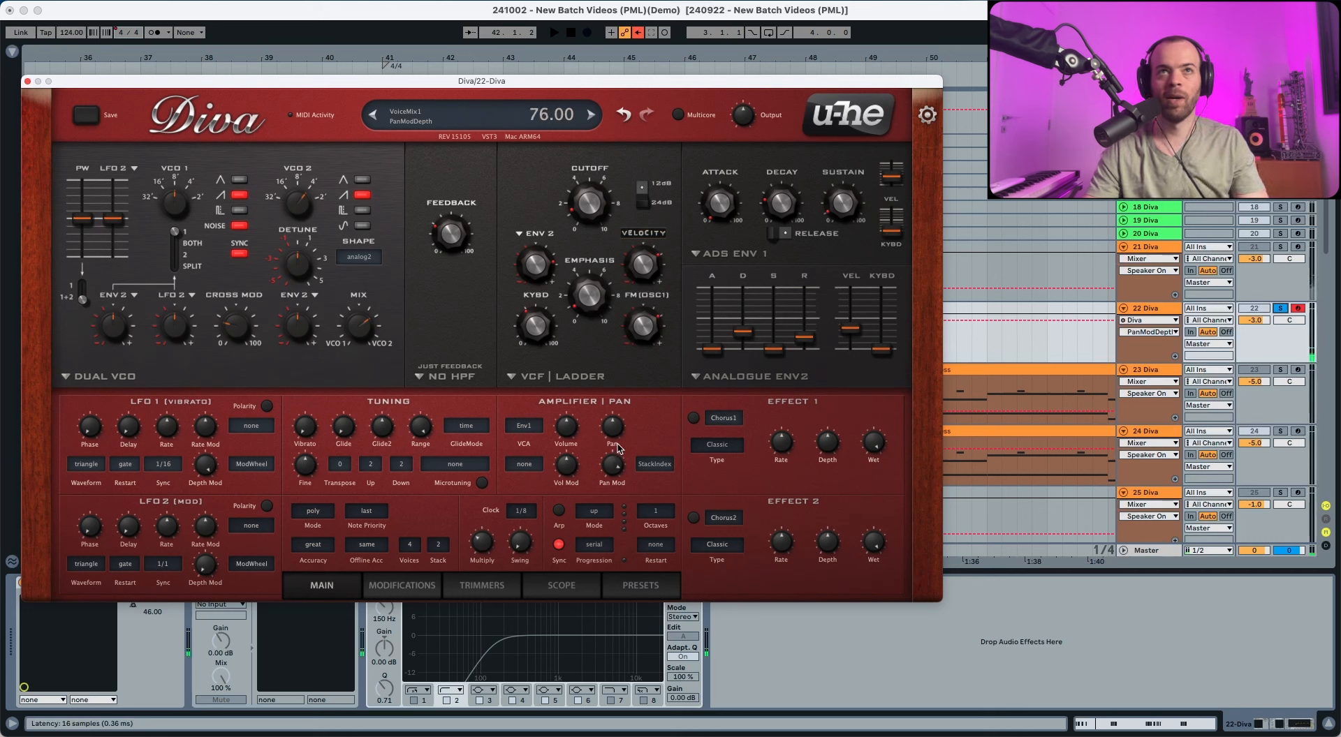
key("space")
key("space")
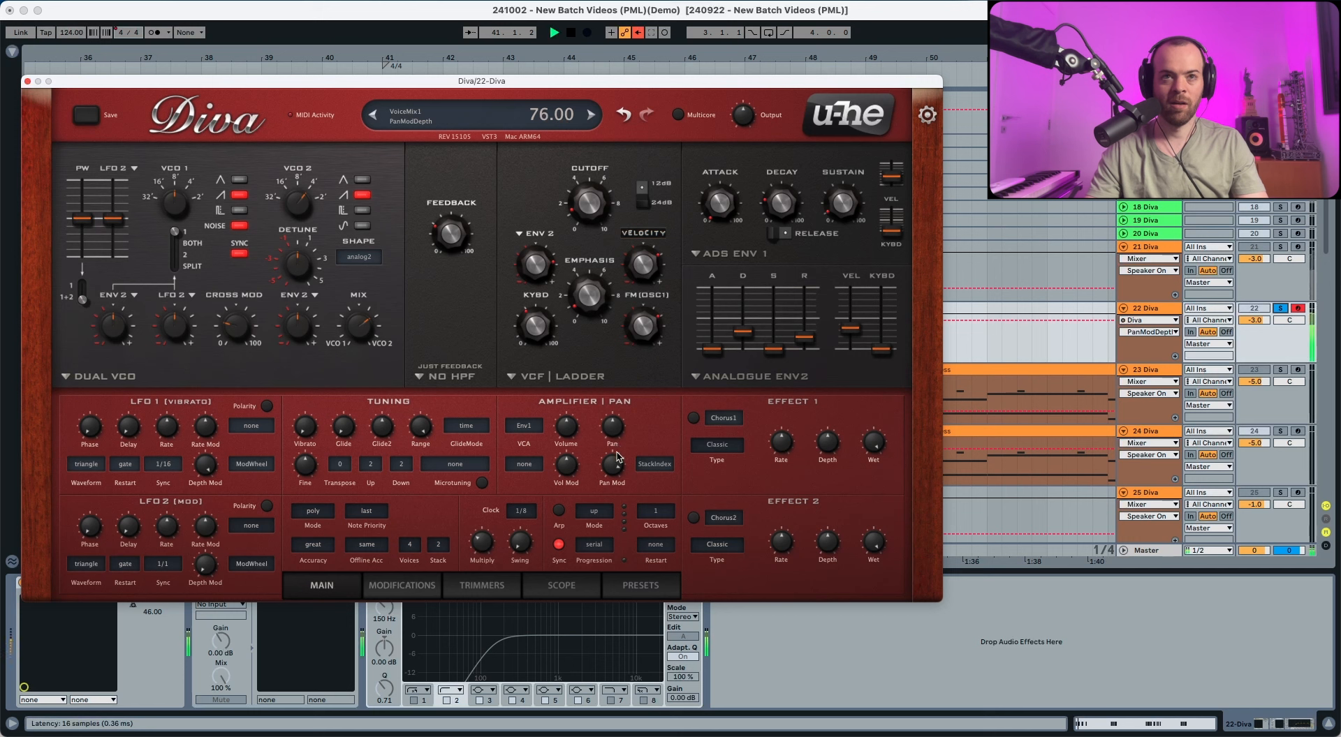
key("space")
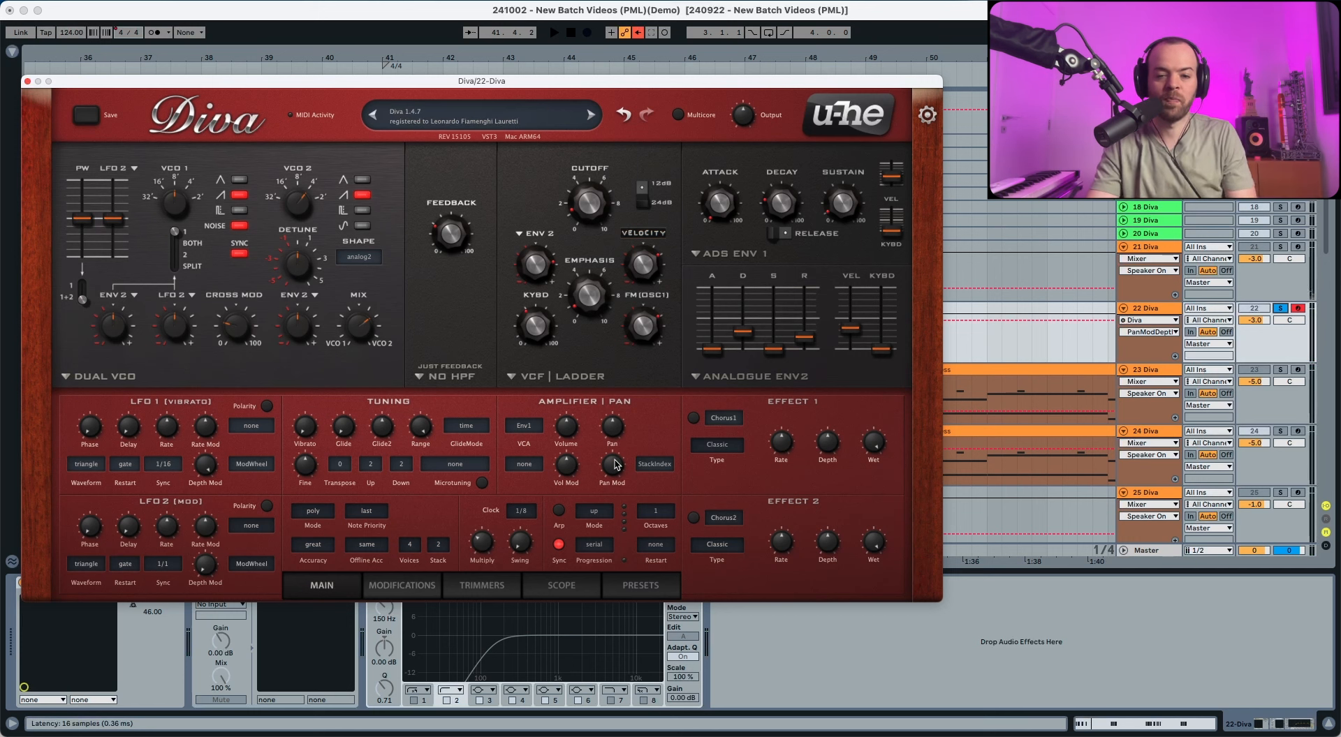
Assign Env2 as the Filter FM modulation source, raise its modulation depth slightly and audition the sound
left_click(390, 590)
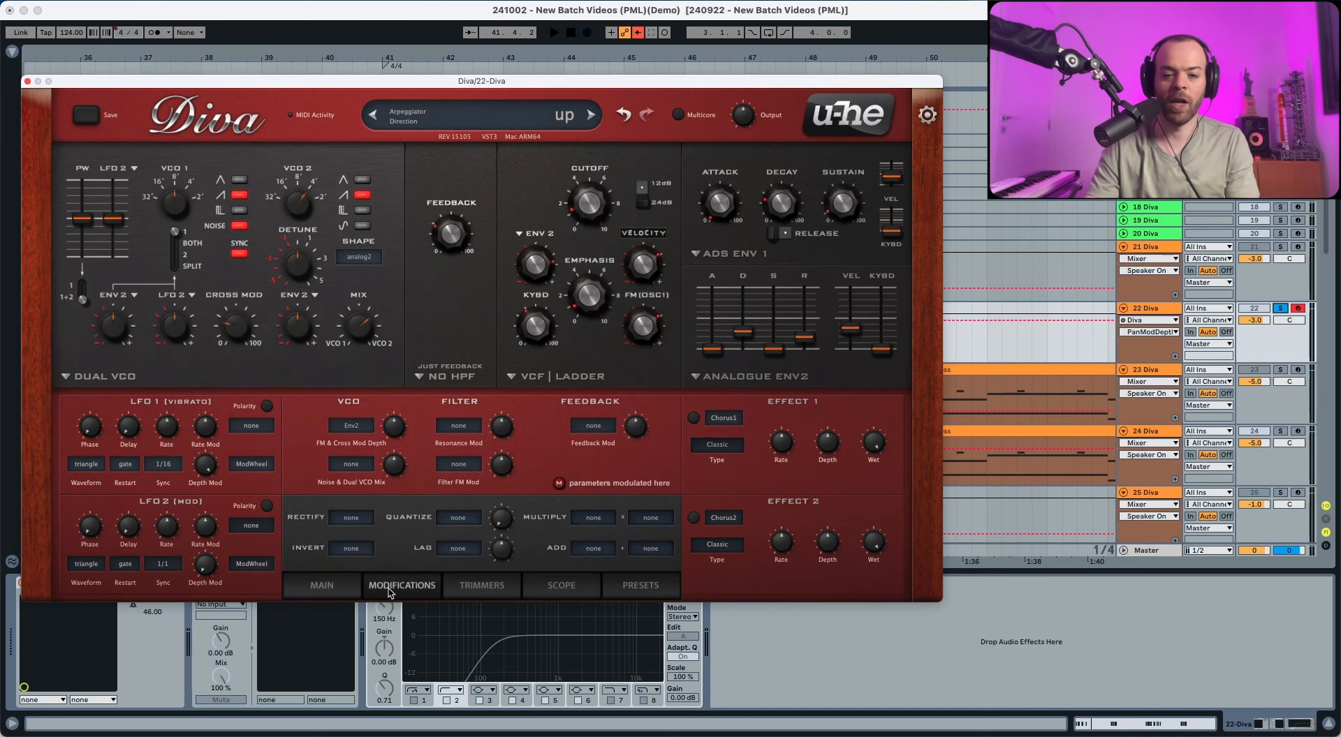
left_click(460, 465)
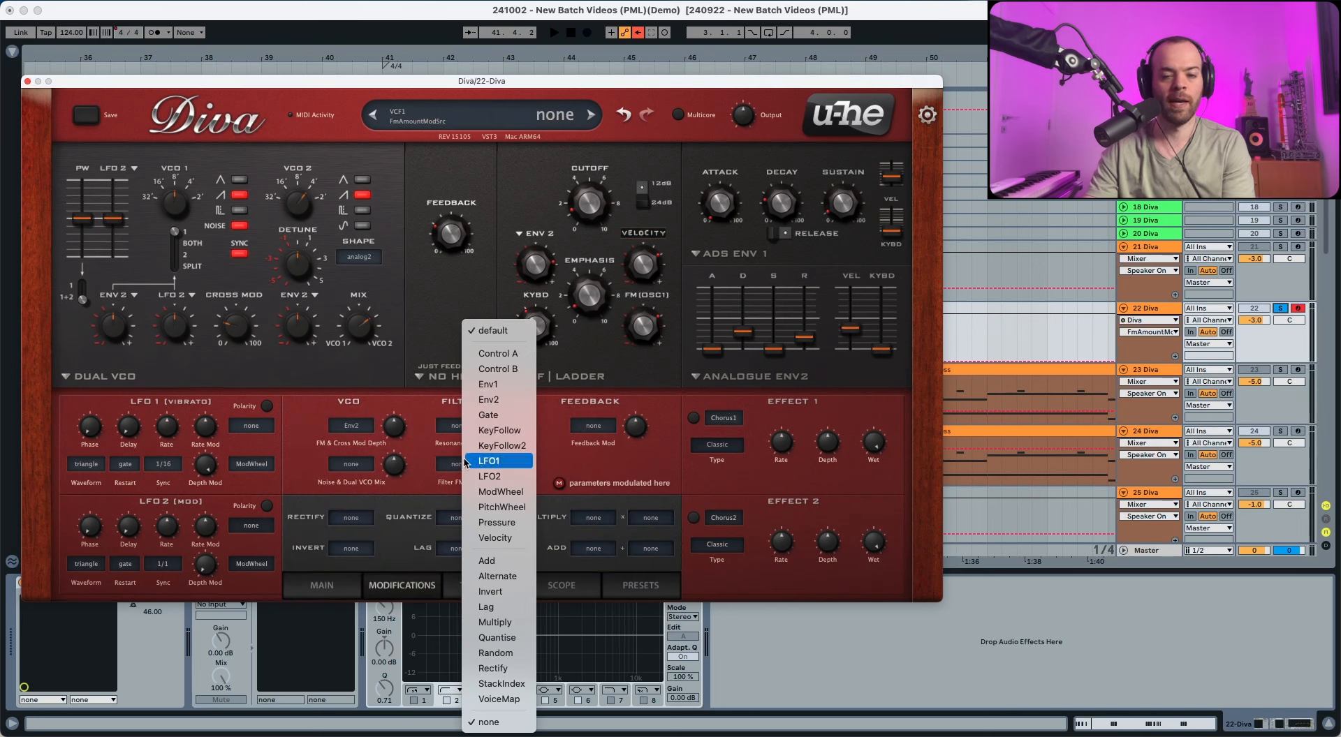
left_click(492, 399)
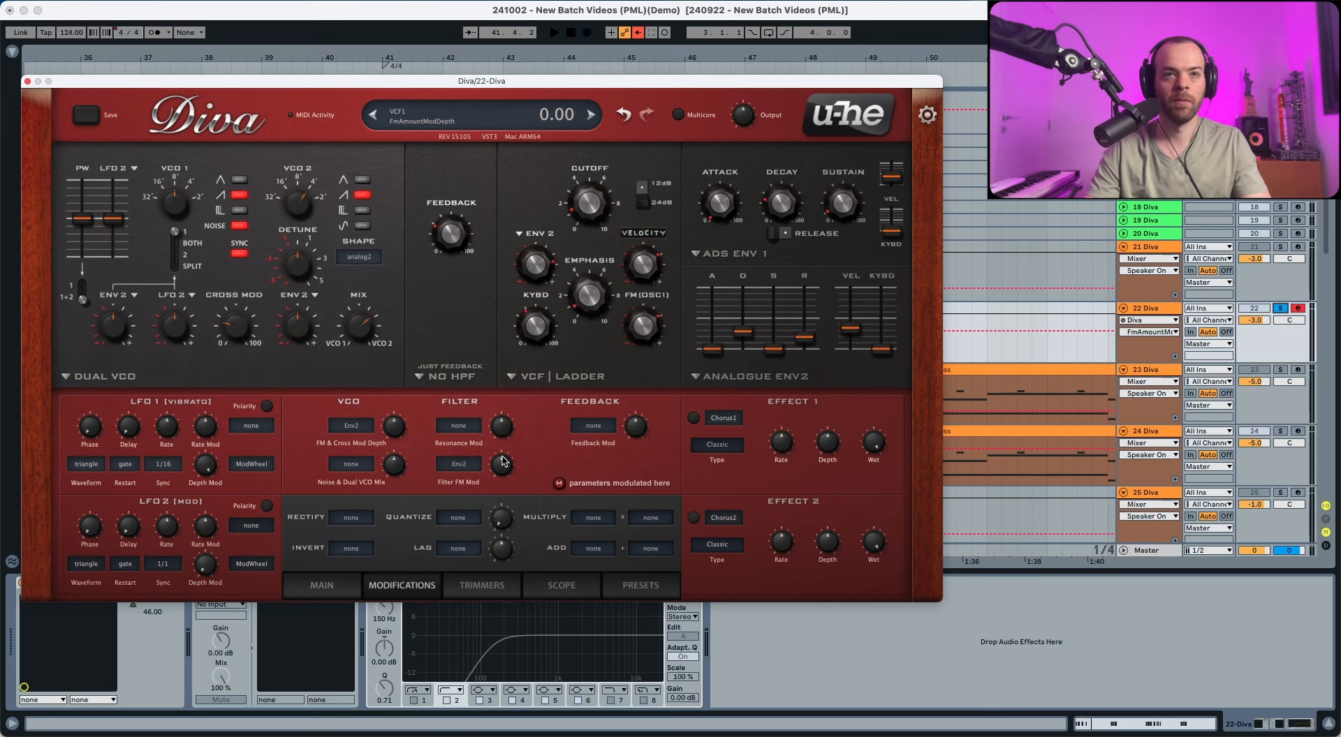
key("space")
left_click_drag(502, 468, 500, 458)
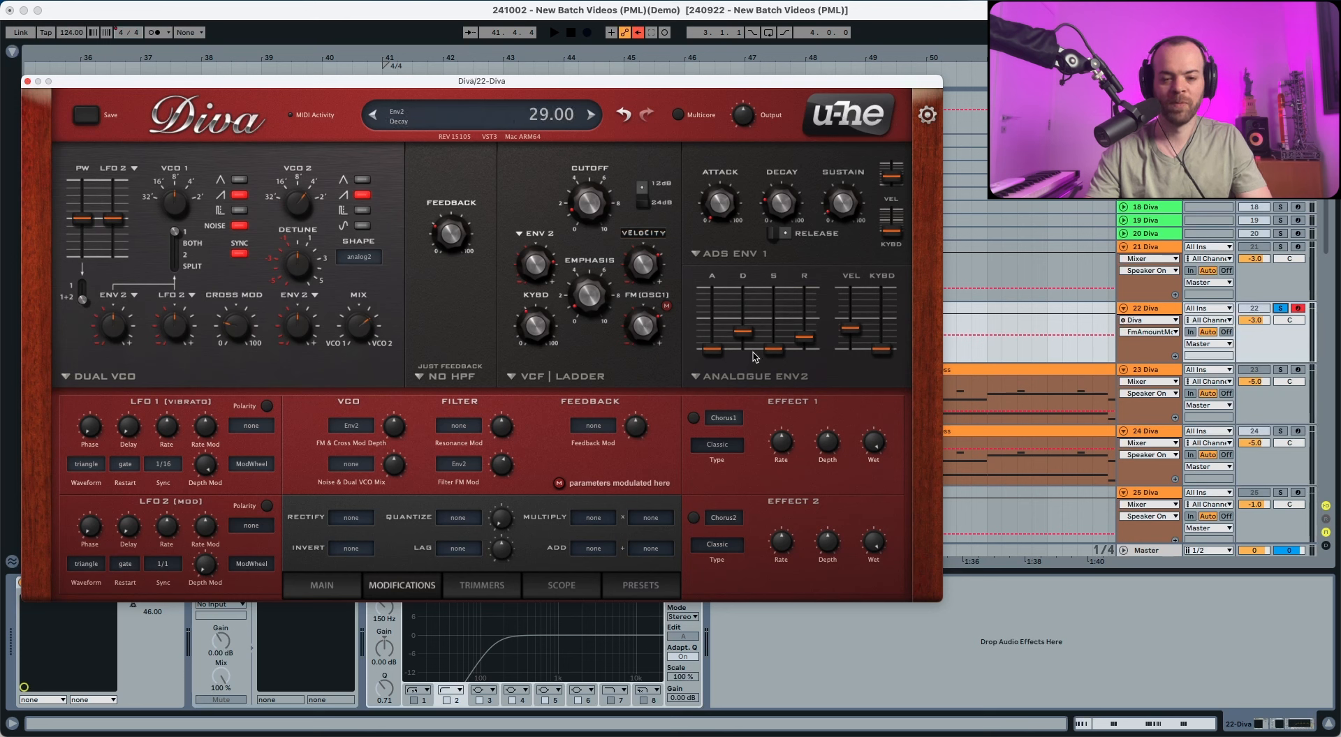
Enable Effect 1, set its module to Plate1 and audition the reverb
left_click(694, 419)
left_click(724, 419)
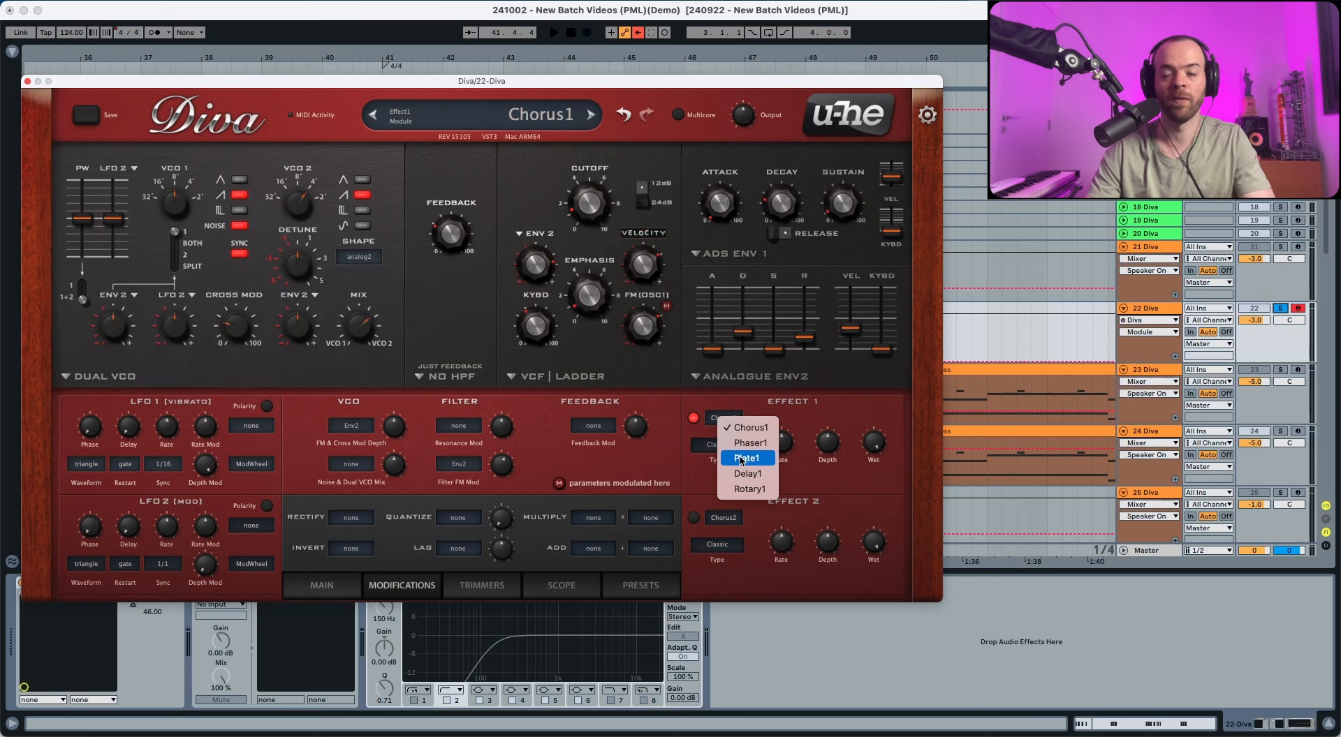
left_click(740, 458)
key("space")
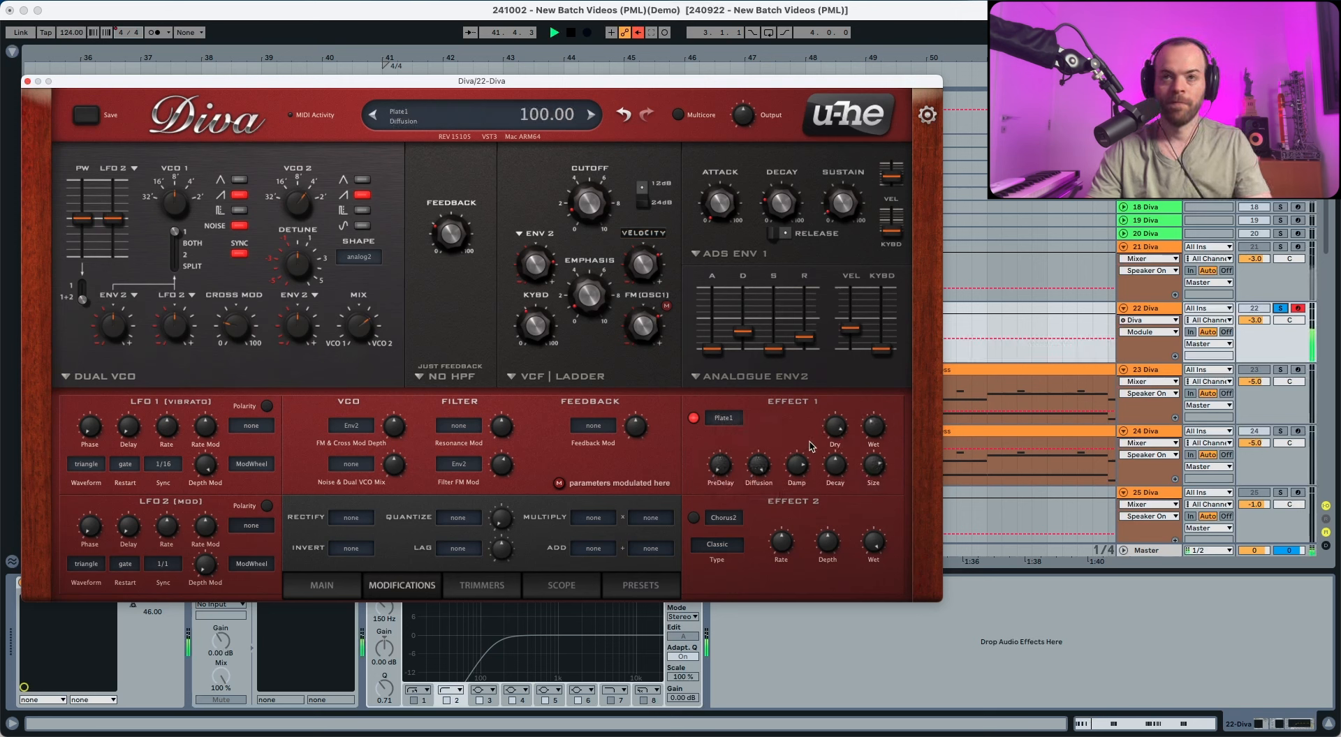
key("space")
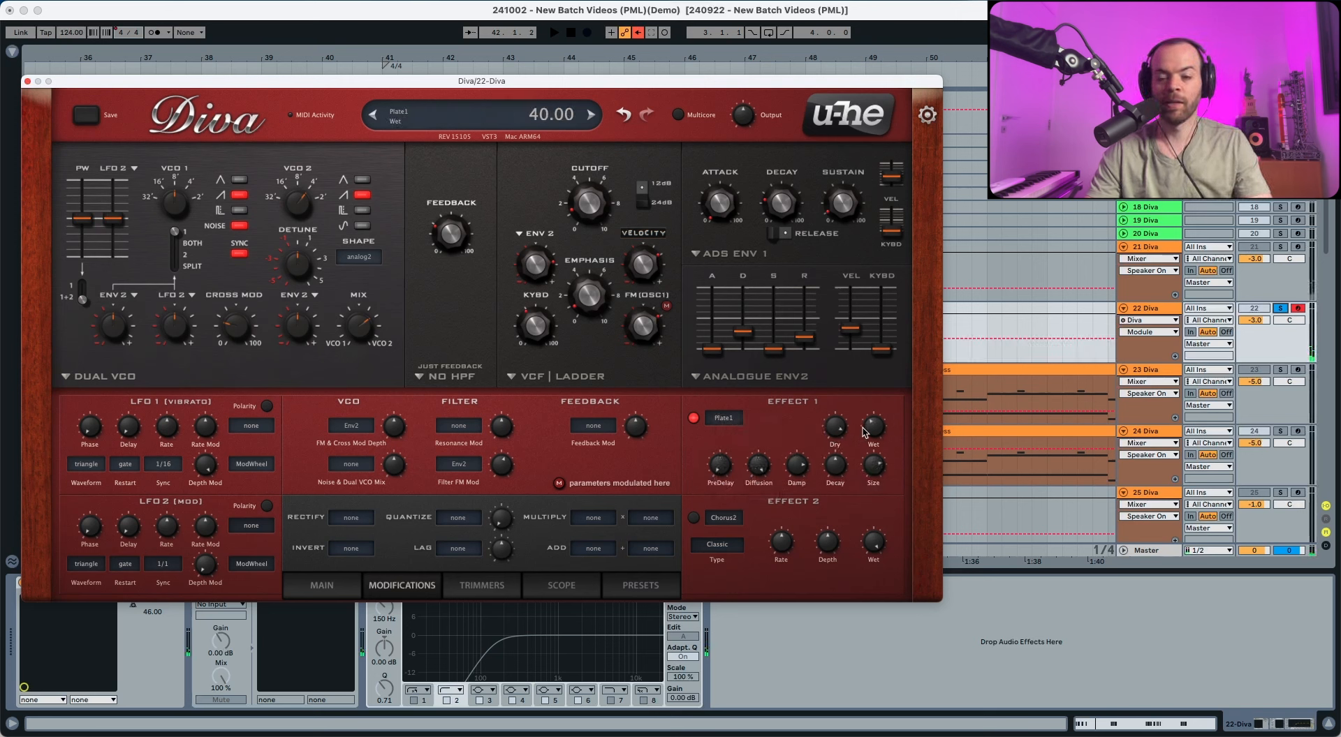
Set the plate reverb's wet level to 13.00 and raise its damping slightly, auditioning the changes
left_click_drag(872, 431, 866, 470)
key("space")
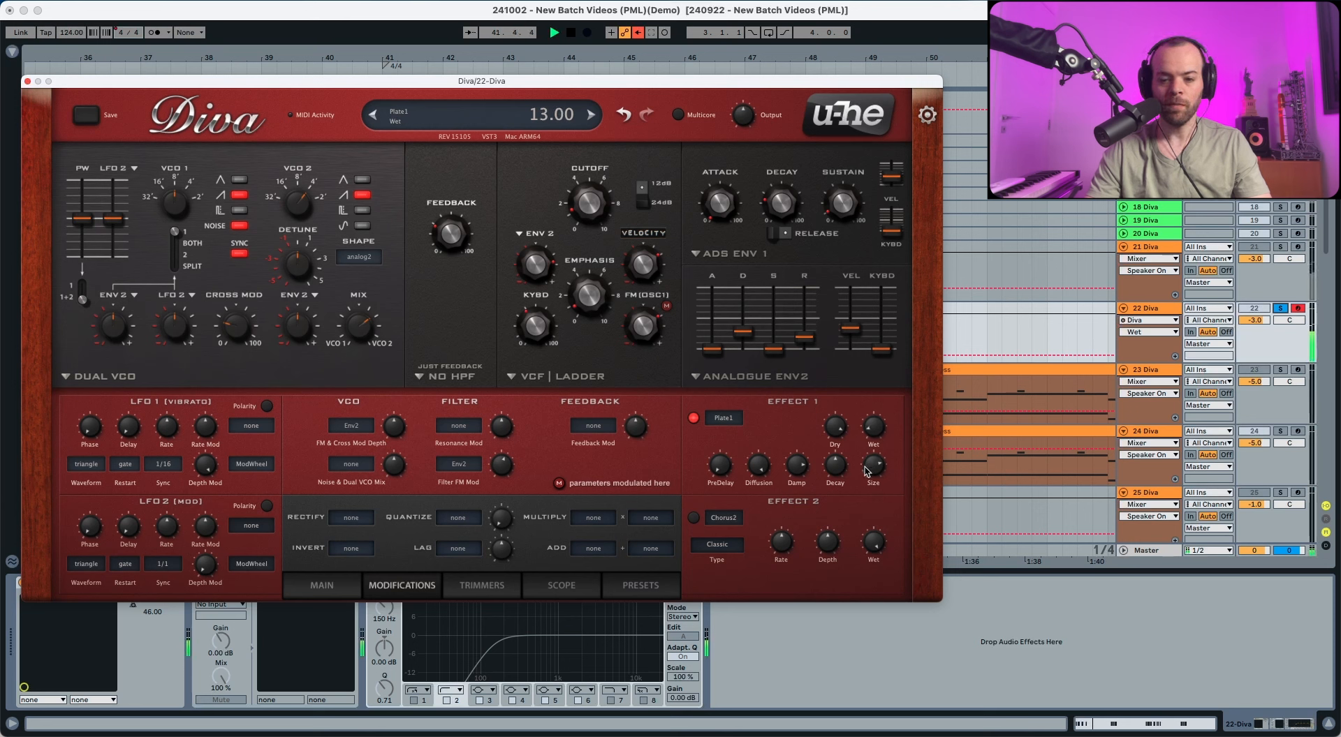
key("space")
left_click_drag(801, 477, 800, 464)
key("space")
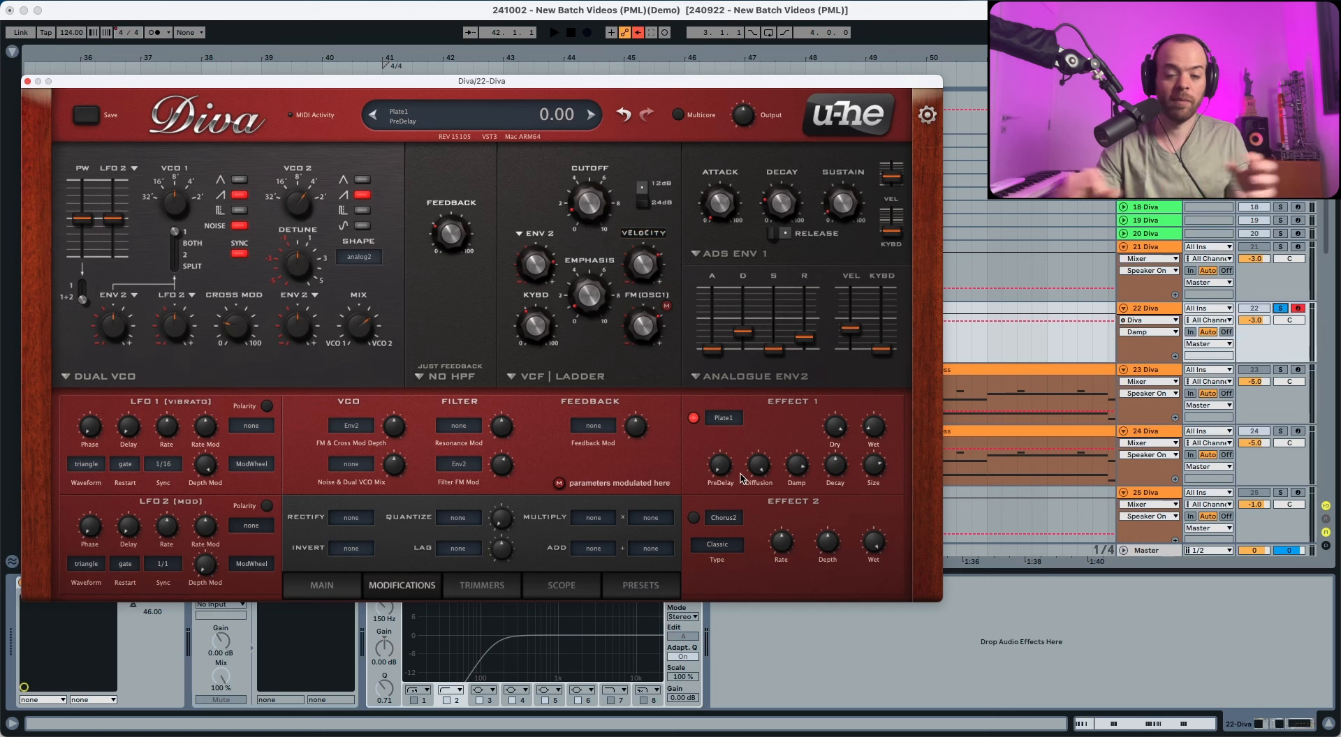
Enable Effect 2, set its module to Delay2 and audition the delay
left_click(693, 518)
left_click(727, 519)
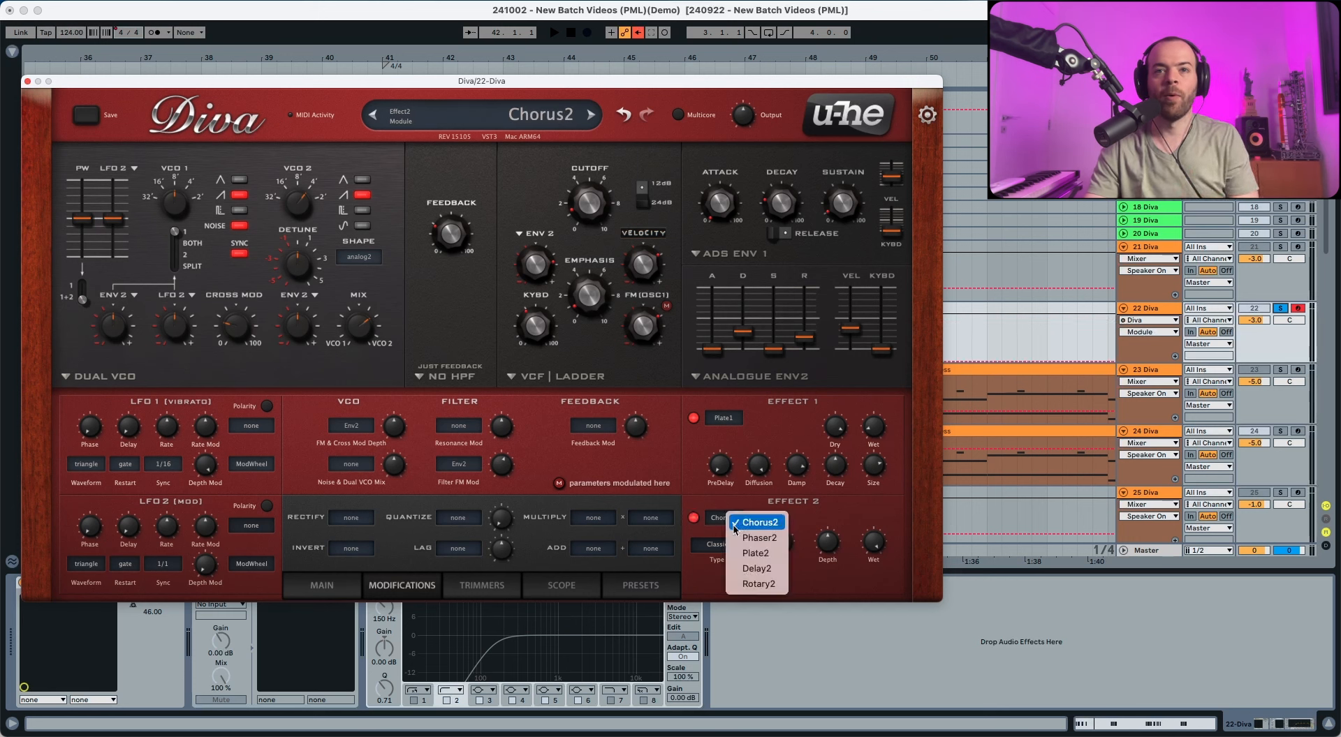
left_click(750, 569)
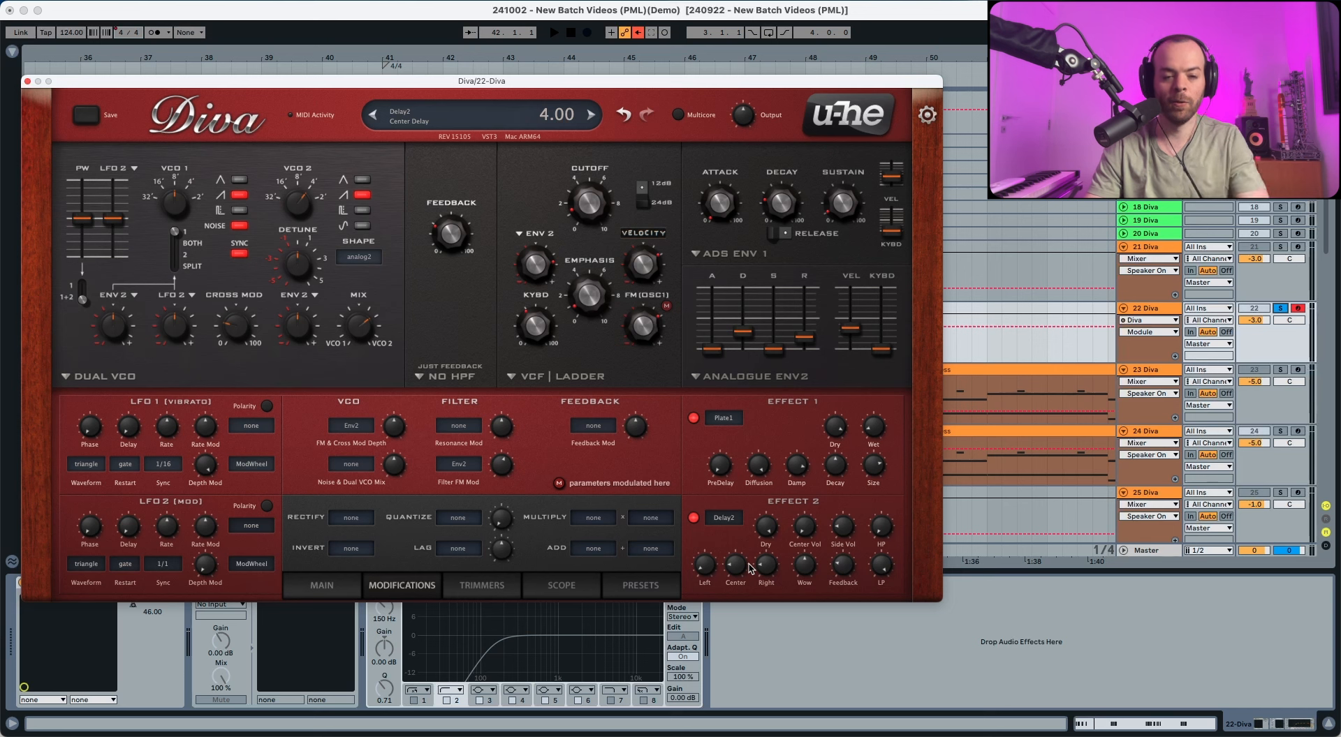
key("space")
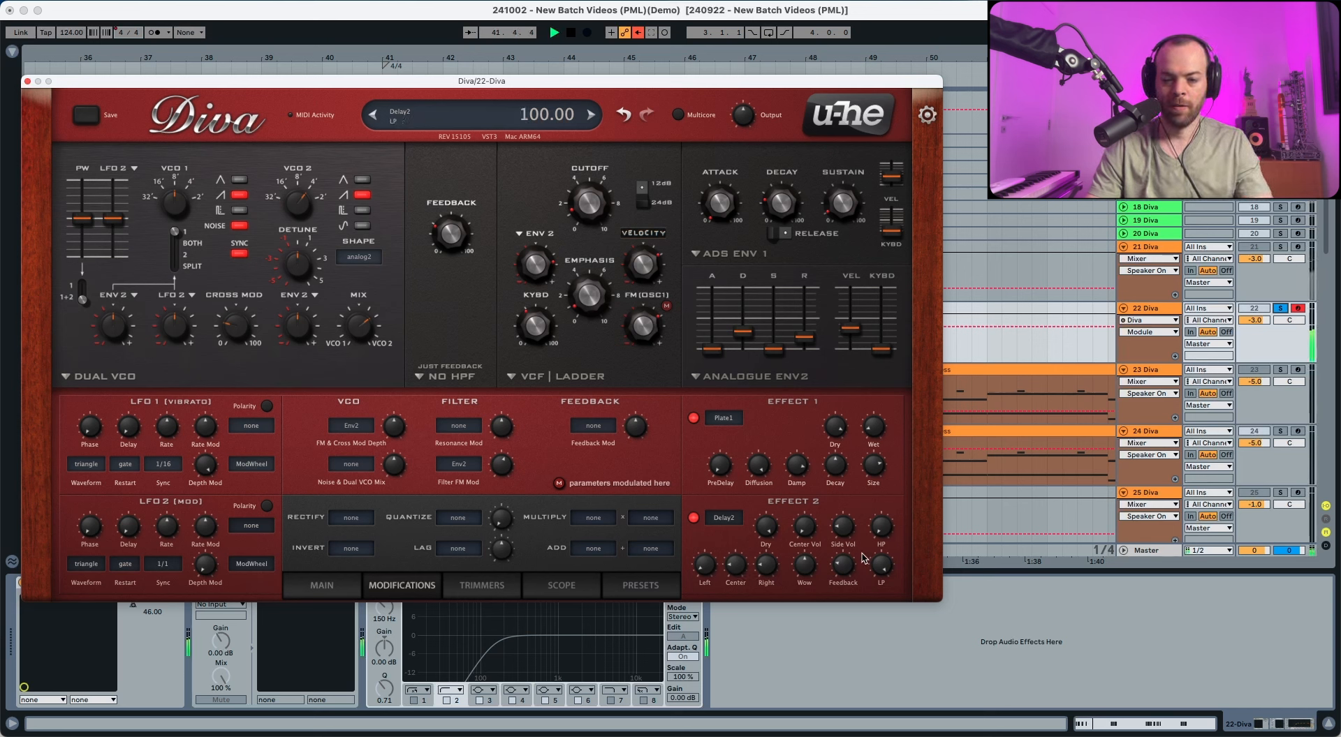
key("space")
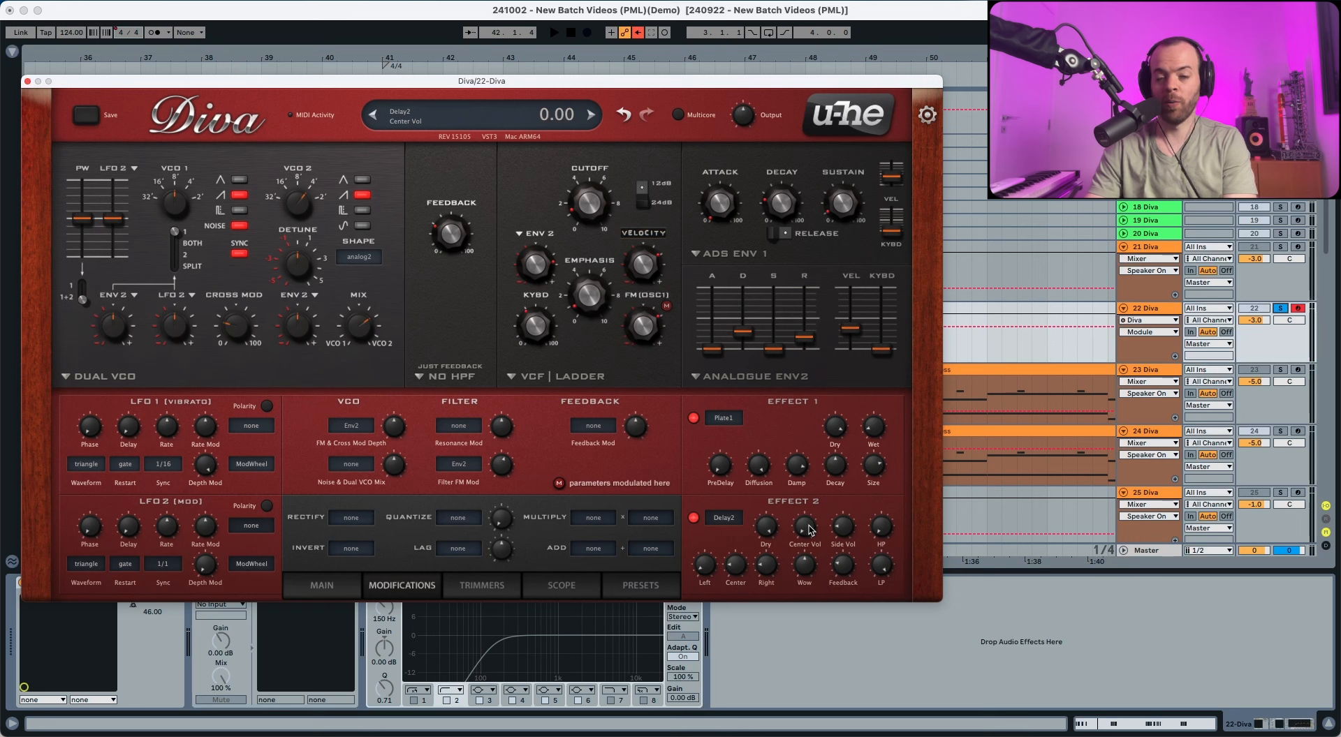
Set the delay's side volume to 17.50 and its high-pass to 37.50, auditioning both changes
left_click_drag(835, 528, 838, 534)
key("space")
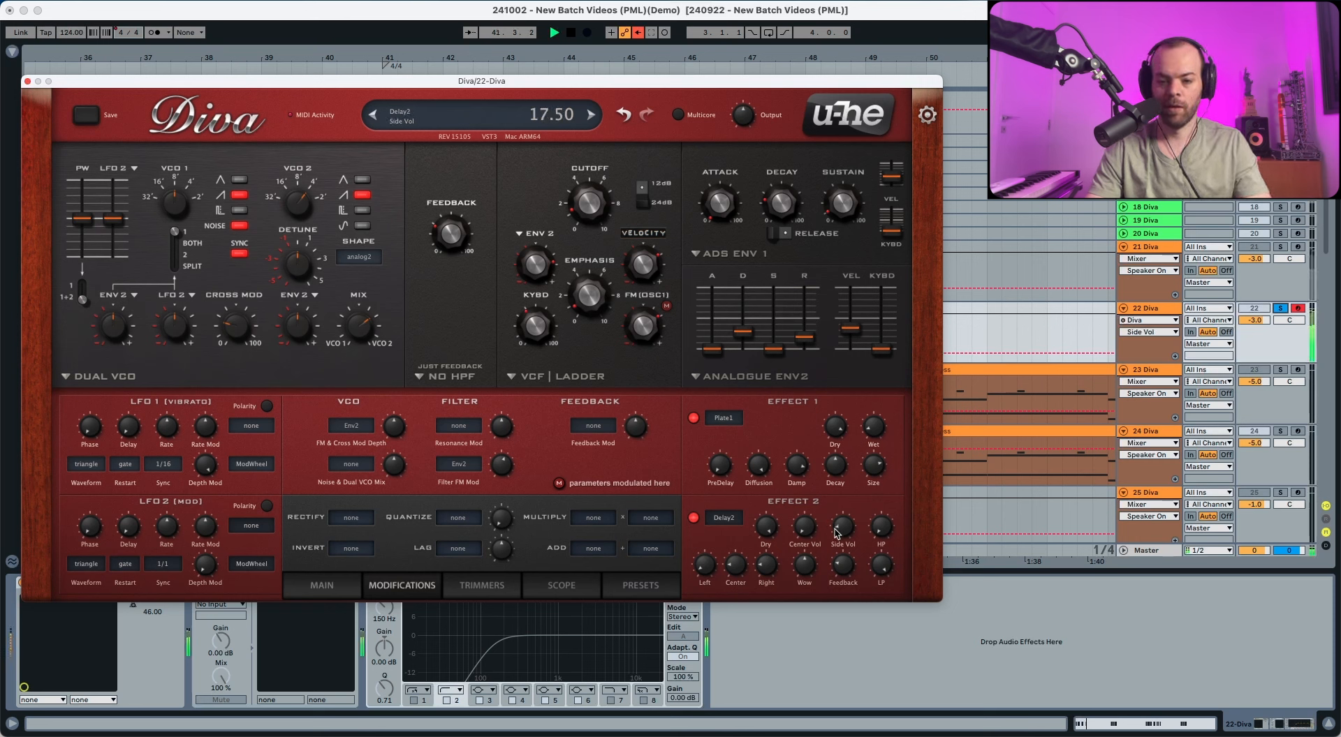
left_click(881, 529)
key("space")
key("space")
left_click_drag(882, 502, 887, 475)
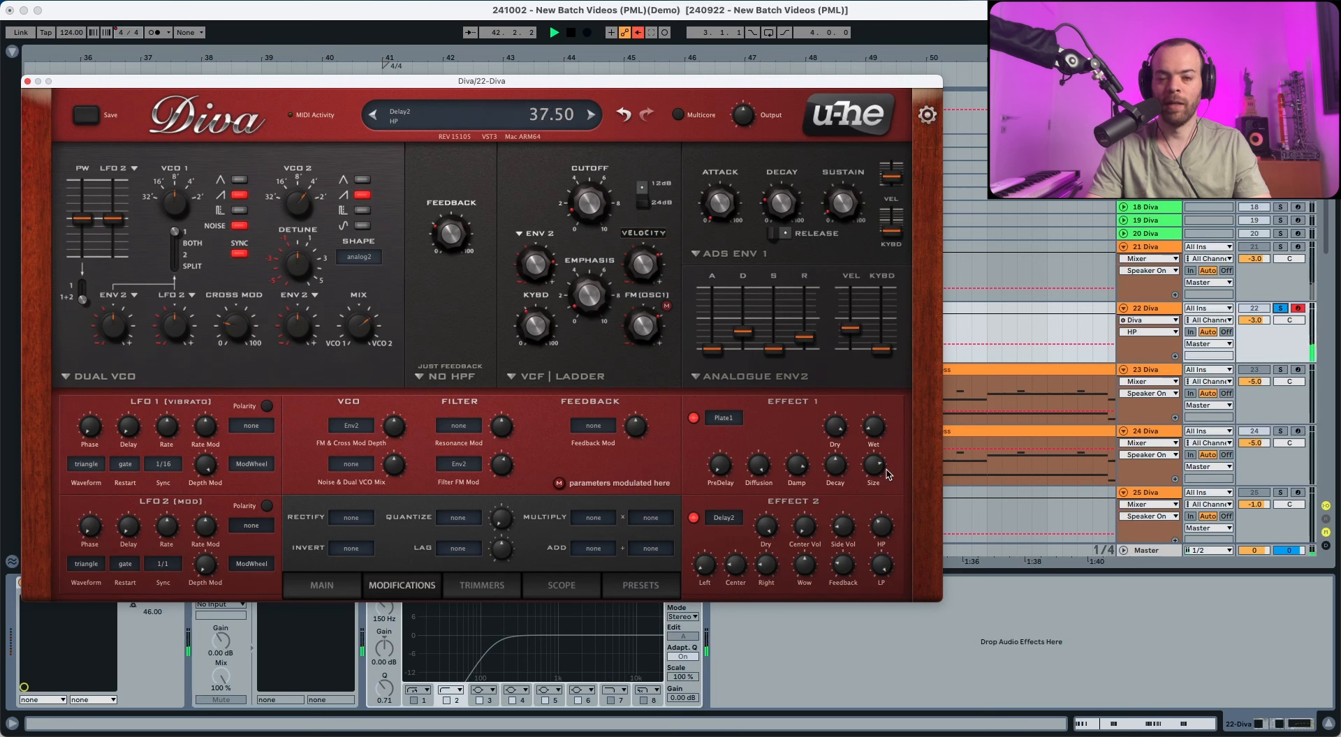
key("space")
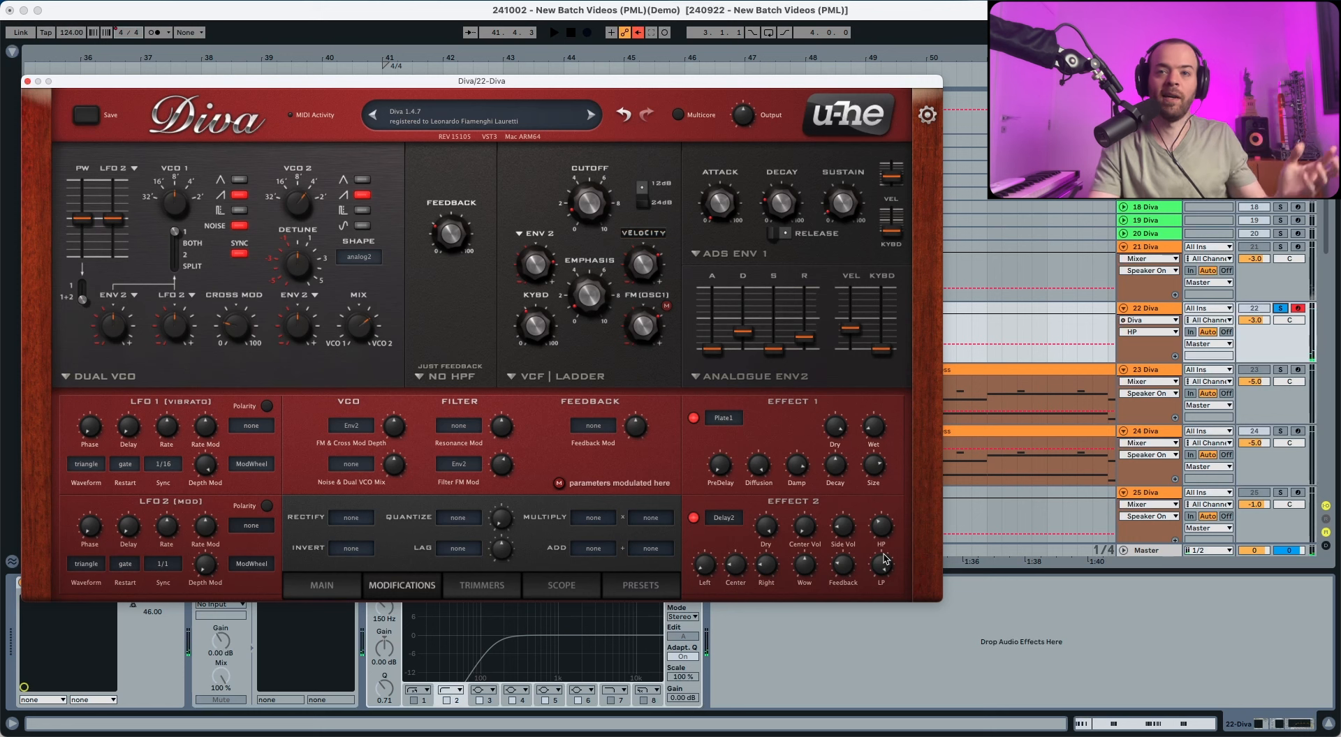
Lower the delay's low-pass and fine-tune its center delay time, auditioning each change
left_click_drag(884, 559, 877, 638)
key("space")
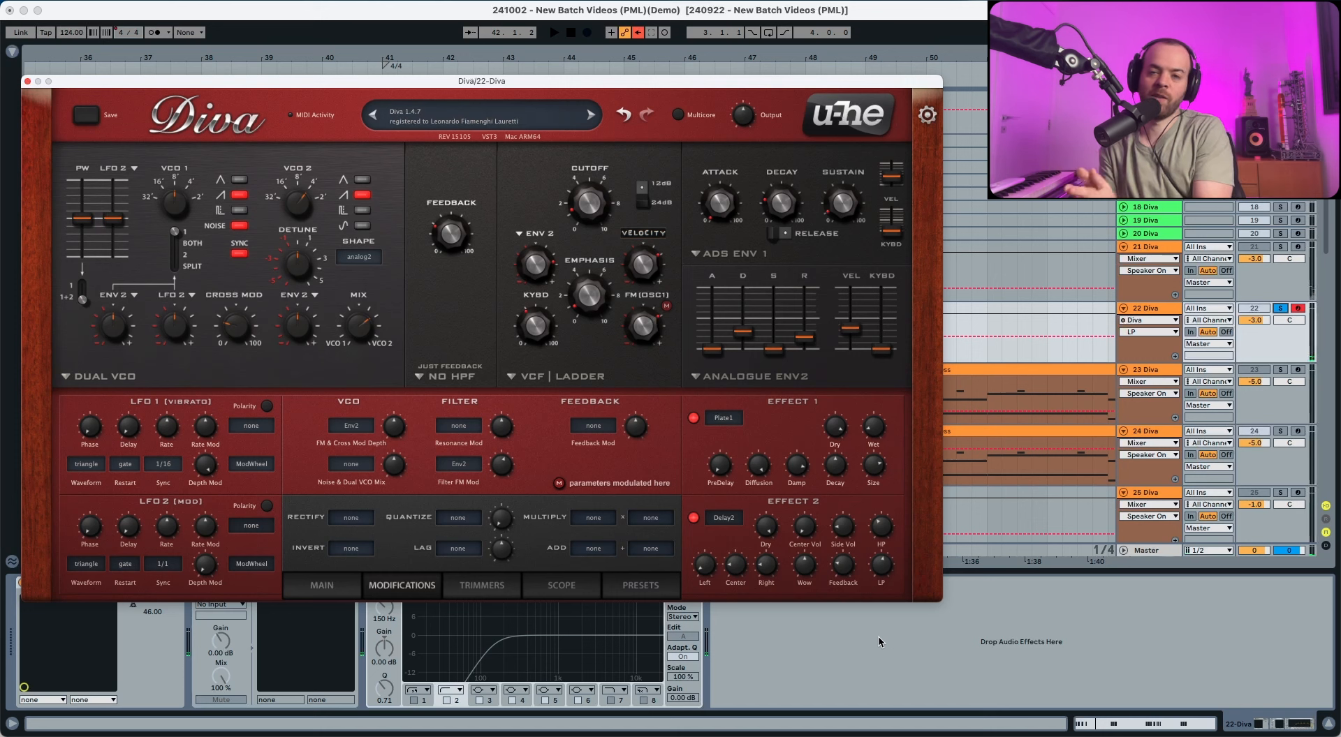
left_click_drag(738, 571, 738, 574)
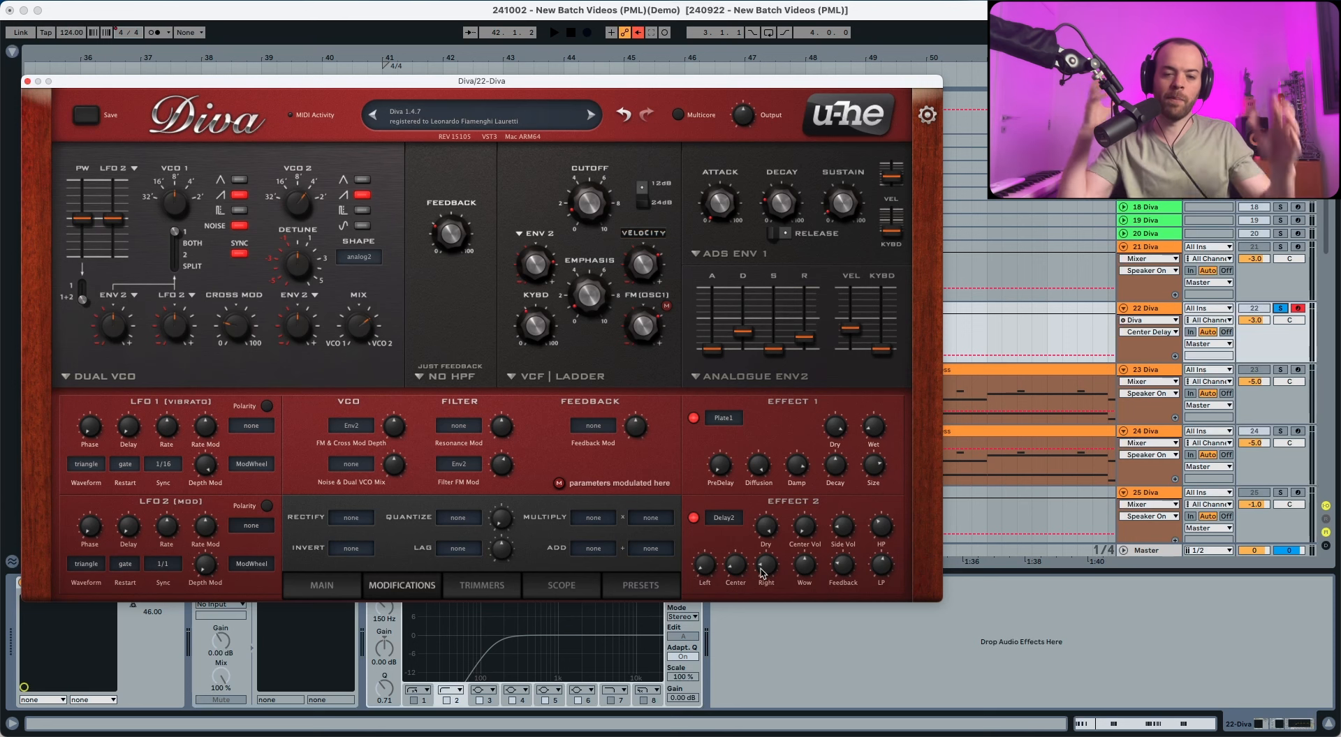
key("space")
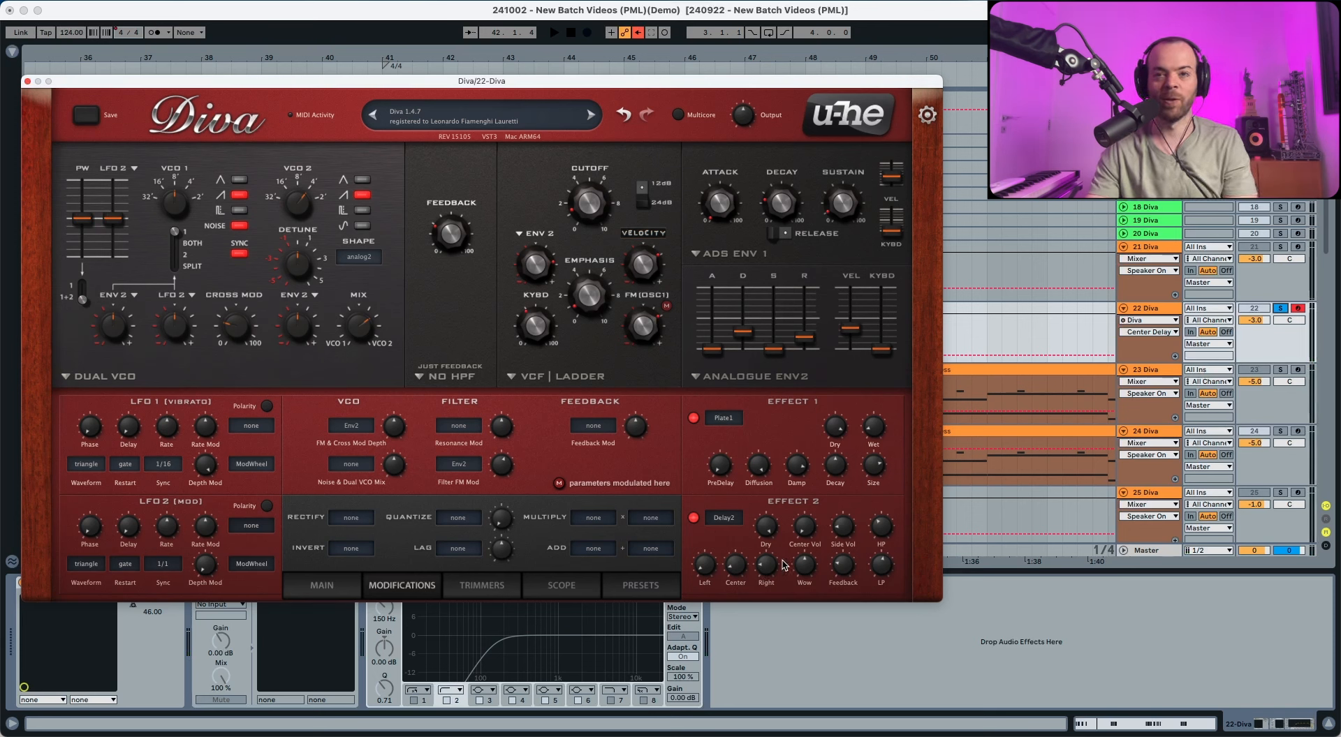
Lower the delay's wow amount and raise its feedback, auditioning the result
left_click_drag(803, 564, 795, 605)
key("space")
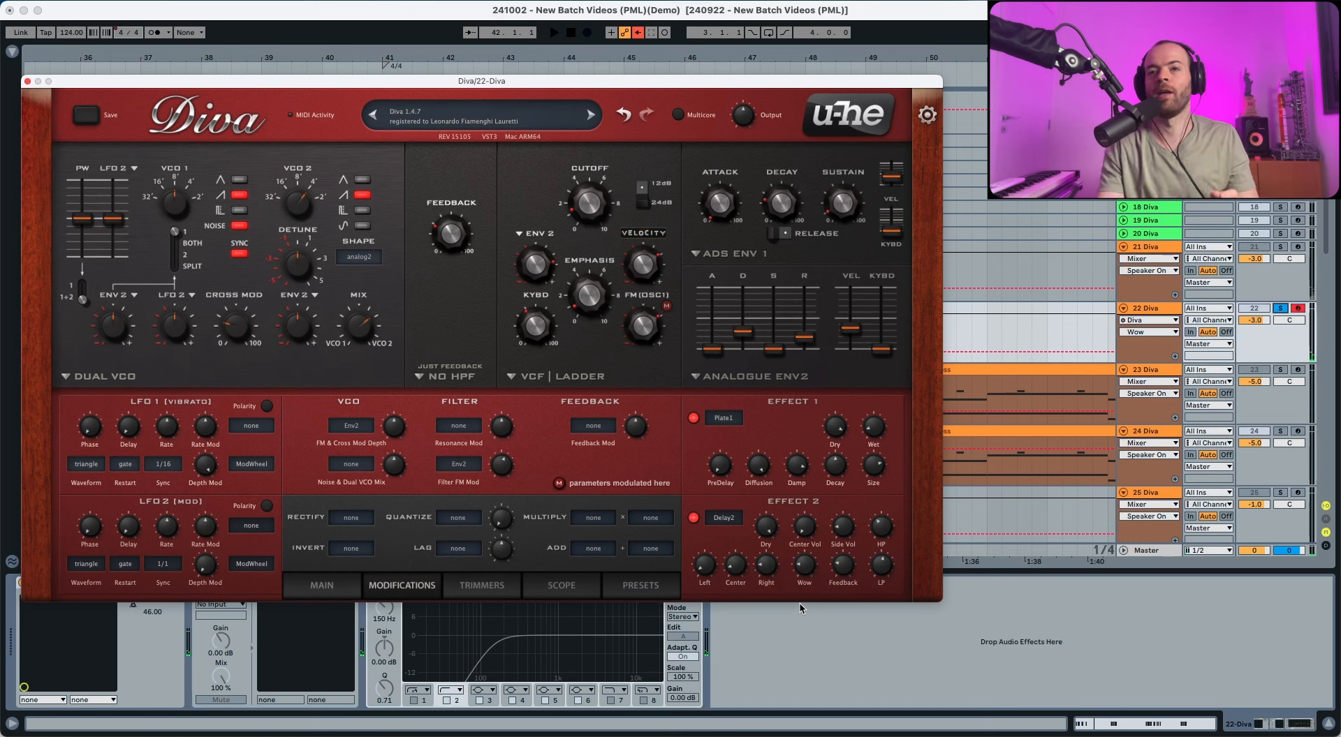
left_click(842, 565)
key("space")
left_click_drag(845, 546, 847, 509)
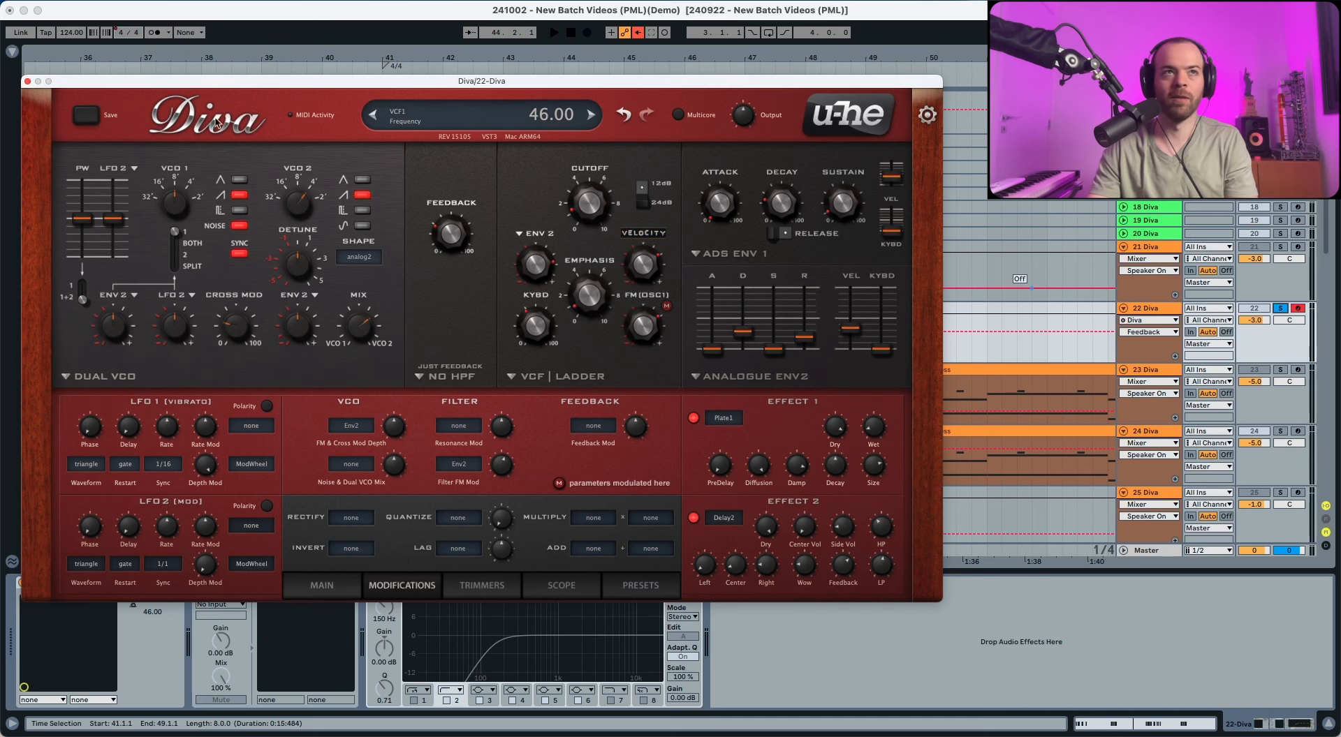
Close the Diva window and show the Frequency automation on track 22 in the arrangement
left_click(27, 81)
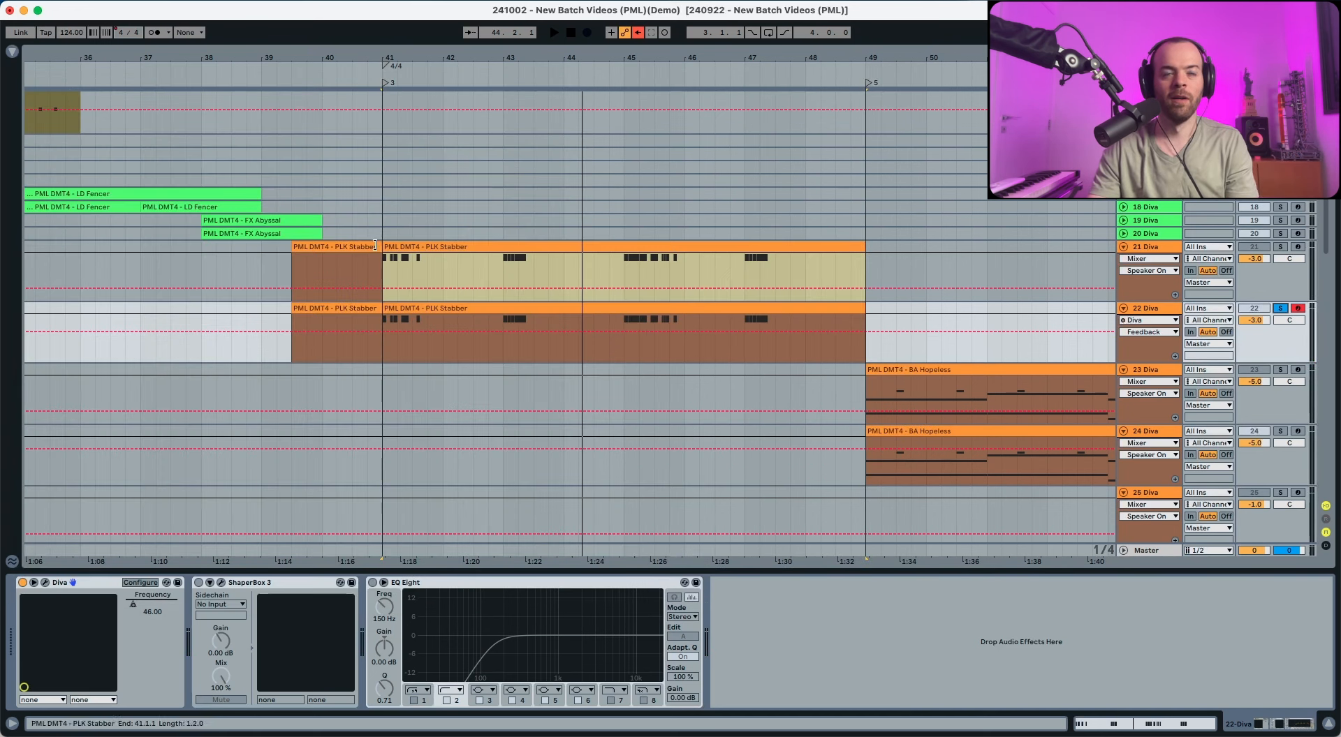
key("a")
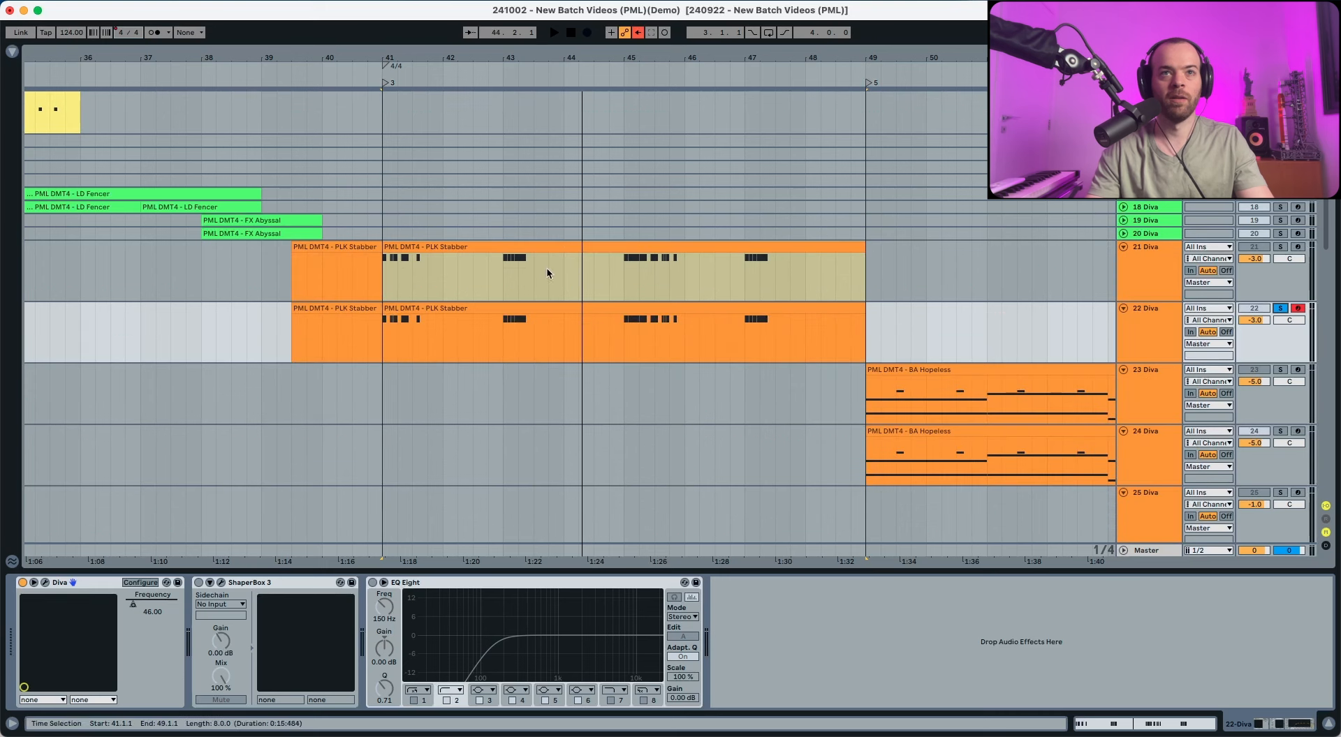
key("a")
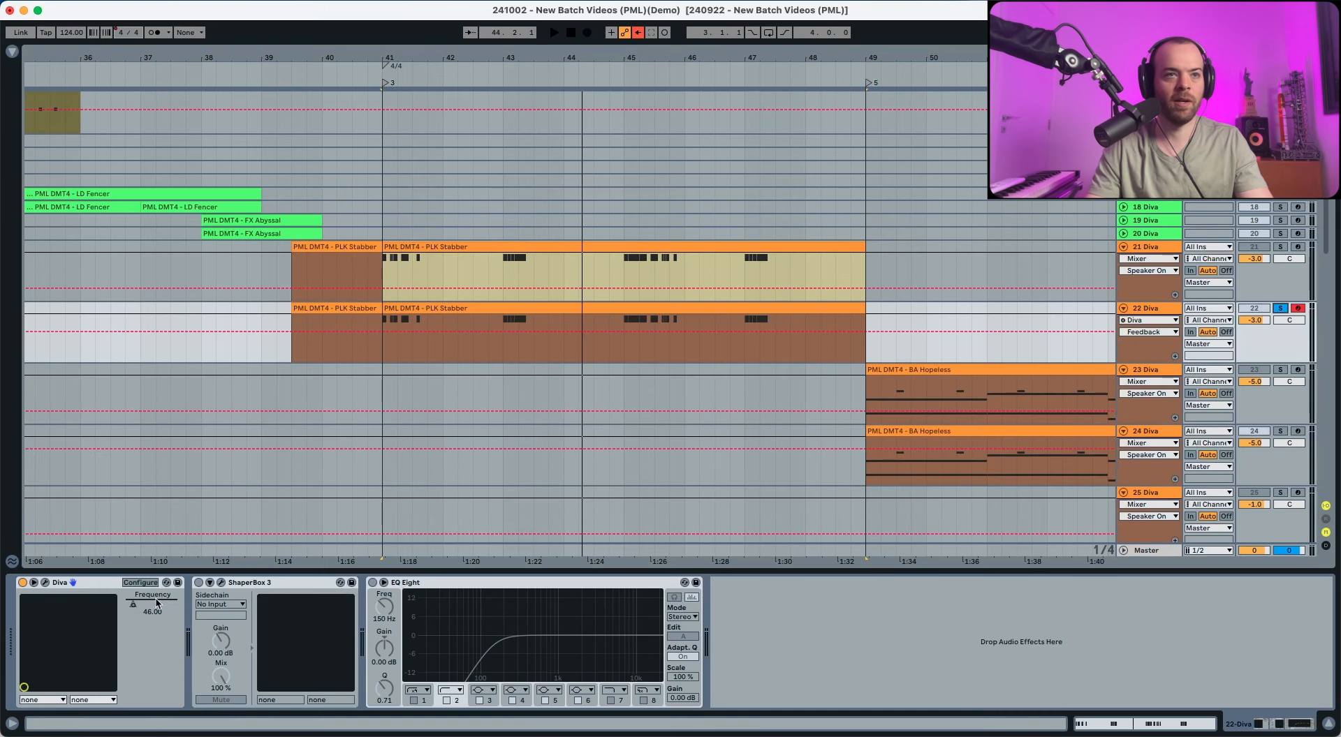
left_click(157, 603)
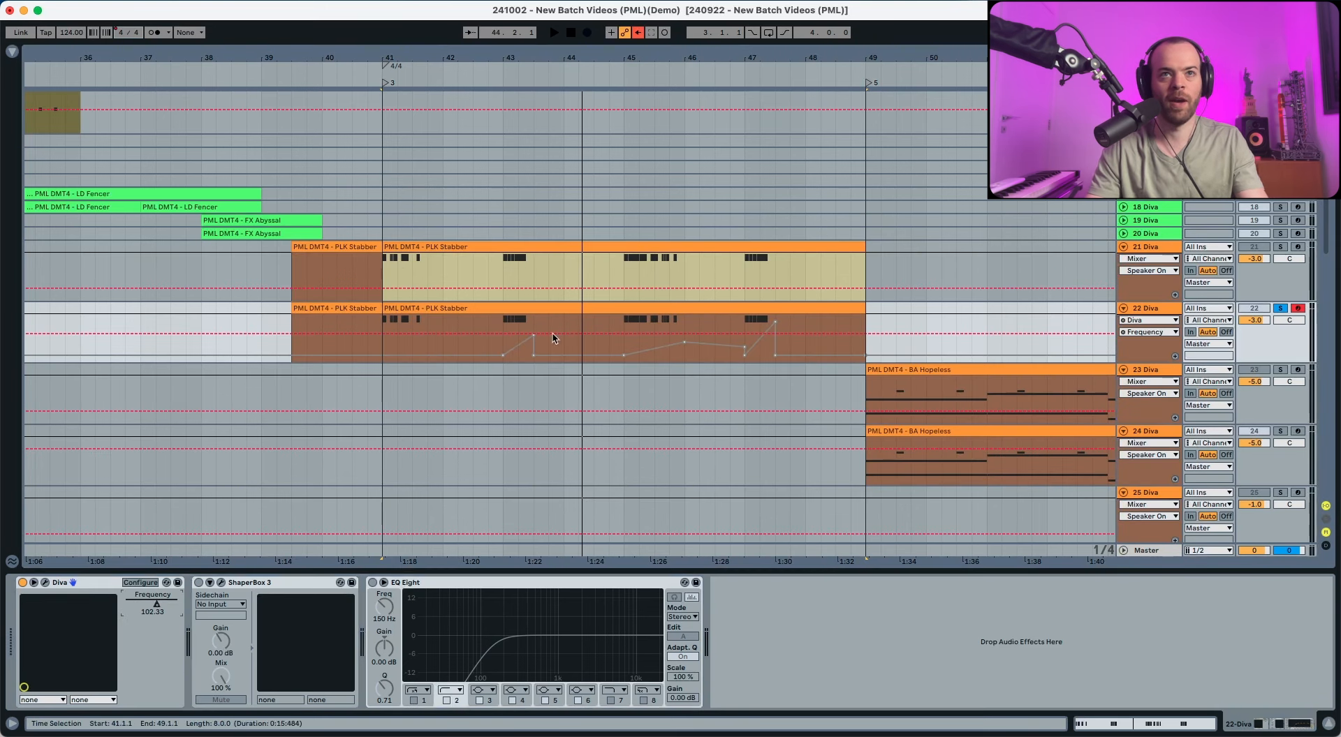
Re-enable the overridden automation and play track 22 from bar 41, with ShaperBox 3 and EQ Eight turned on
left_click(639, 34)
left_click(385, 339)
key("space")
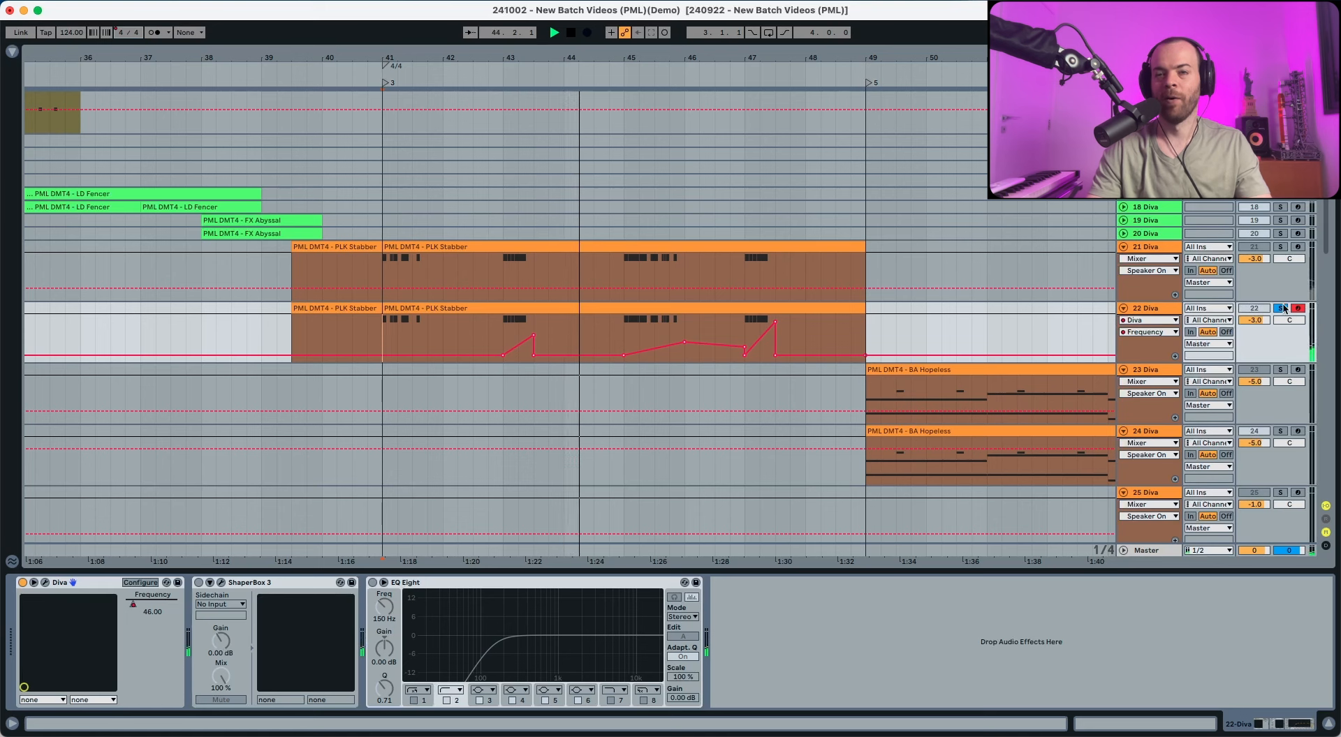
key("super+z")
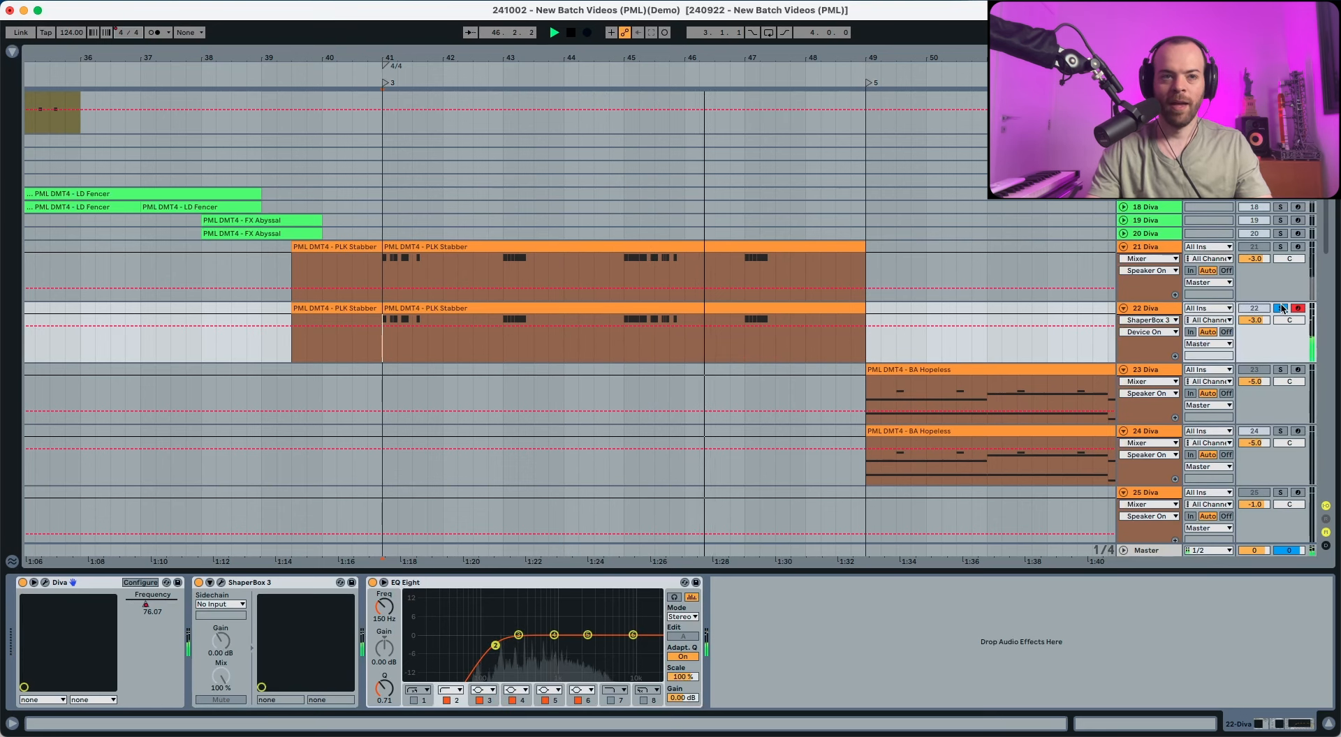
key("space")
Unsolo track 22 and examine the note velocities around bar 3 of its PLK Stabber clip
left_click(1281, 307)
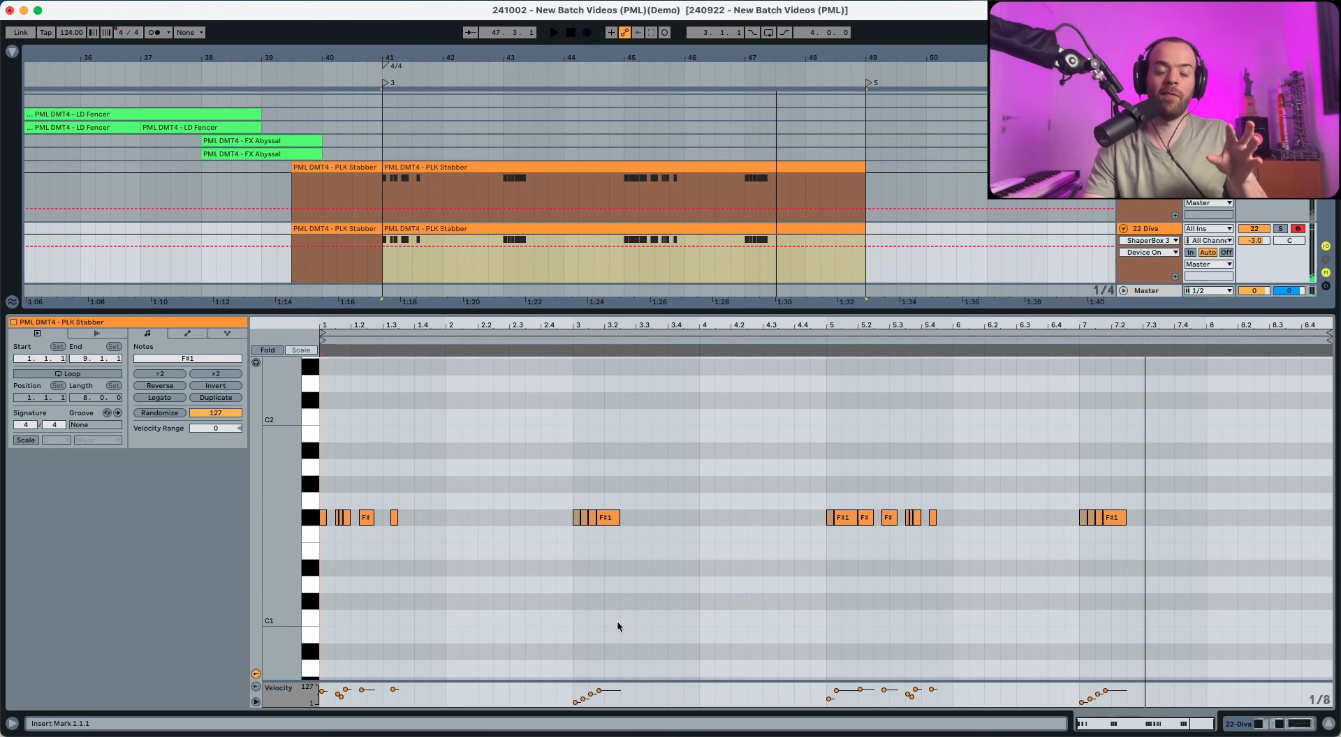
left_click(576, 703)
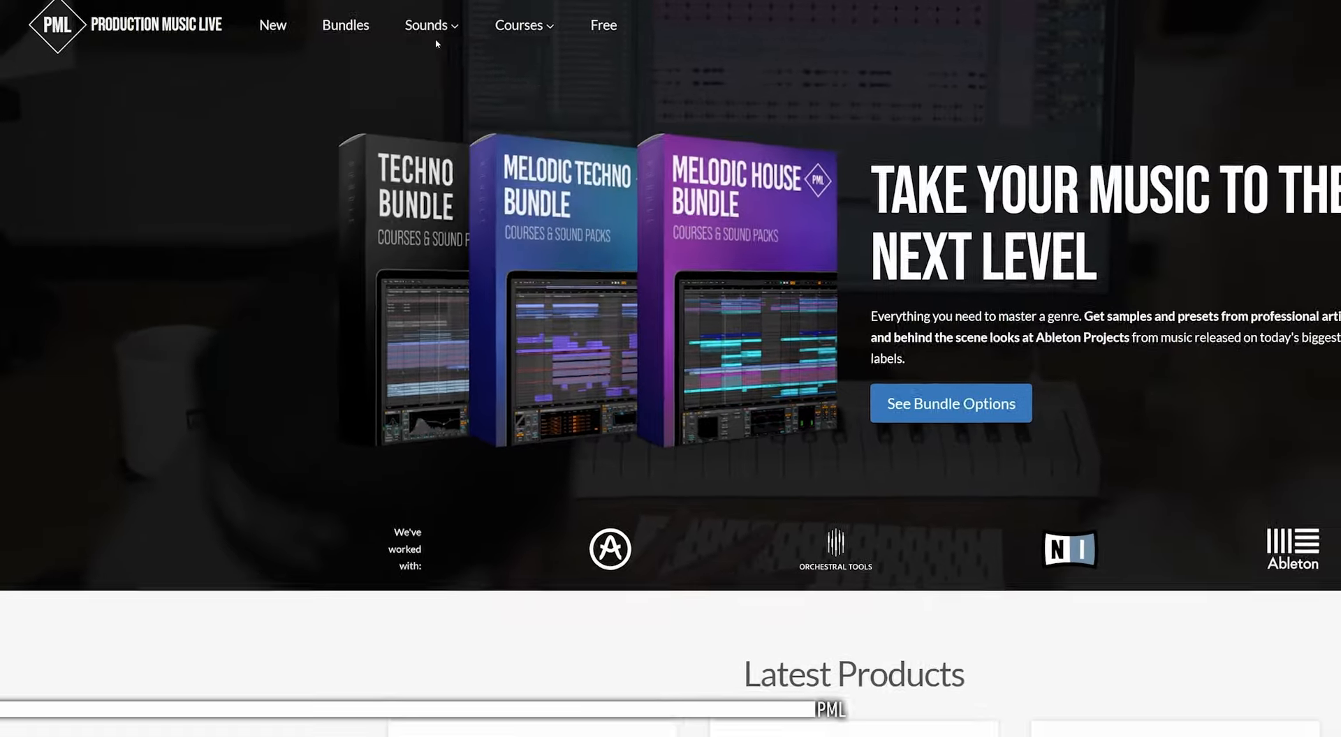
mouse_move(392, 21)
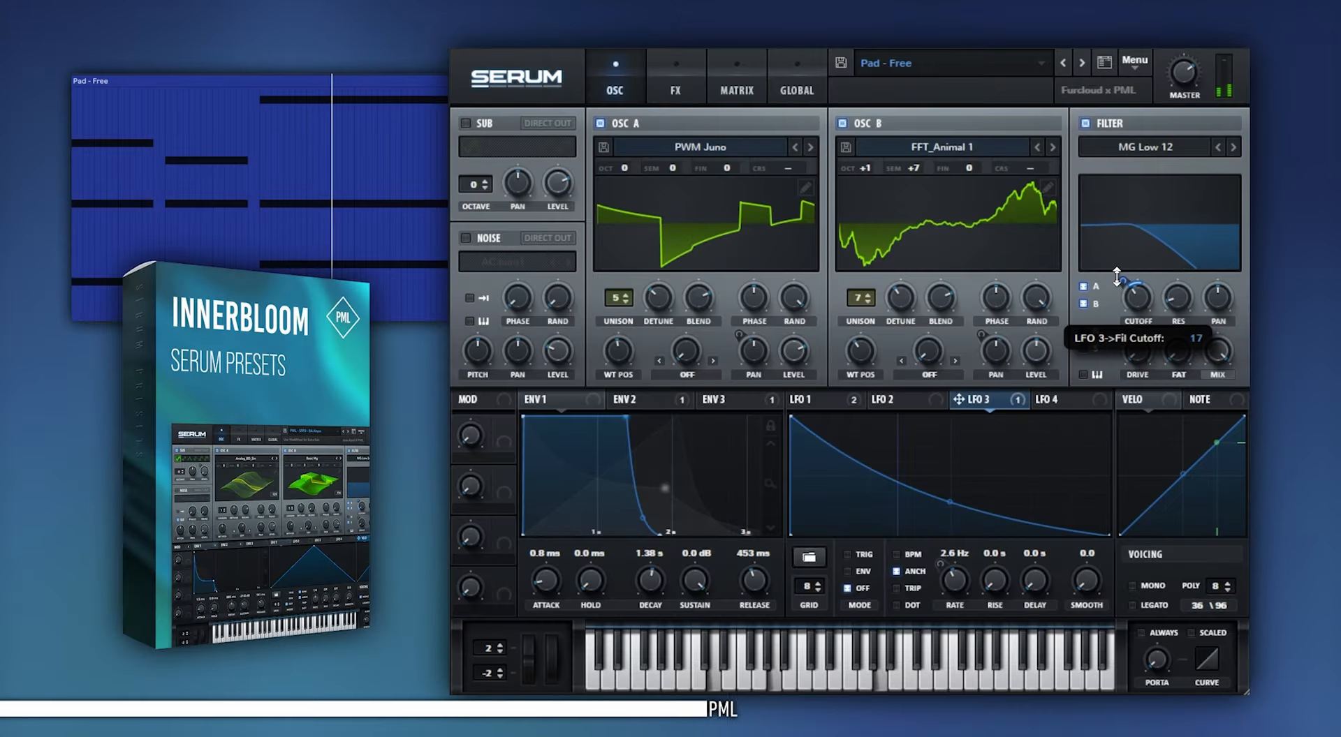